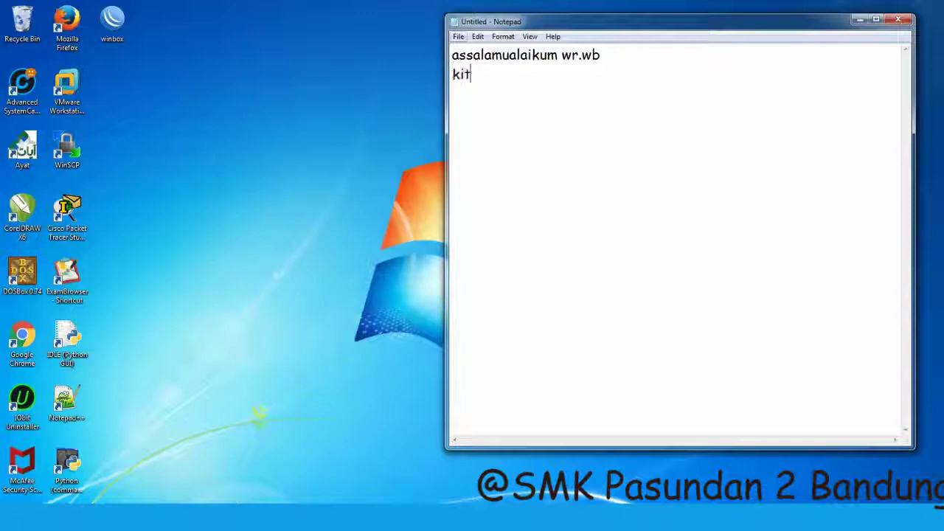
- Type the intro line 'kita akan mengkonfigurasikan mikrotik,tp-link,smartphone' in Notepad
text(akan meng)
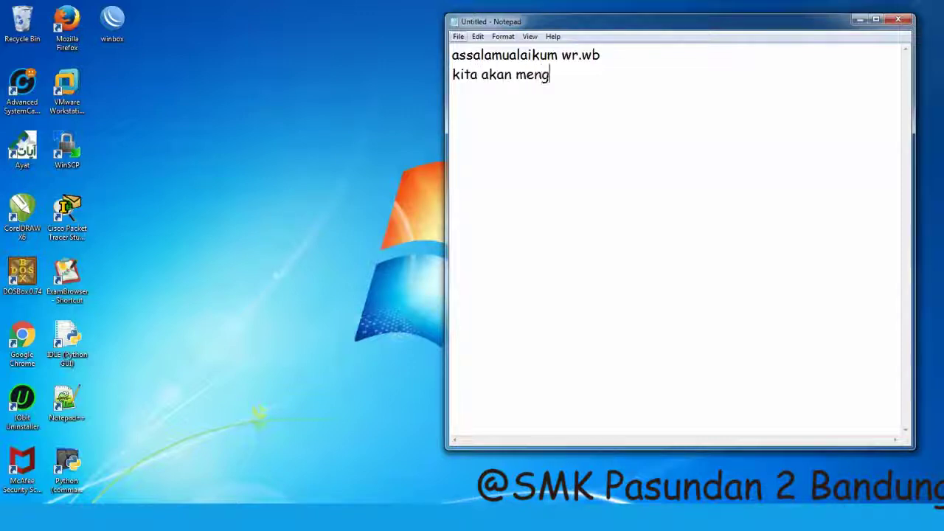
text(konfigurasikan)
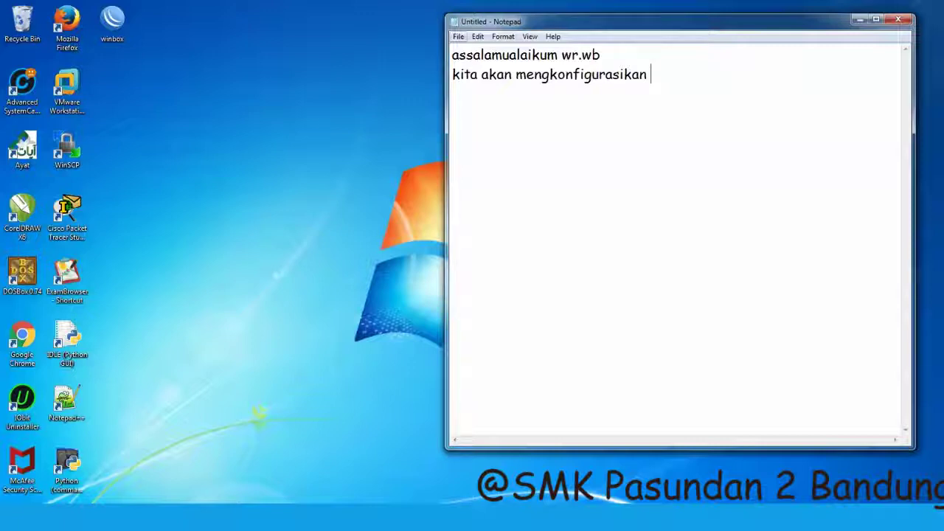
text( mikrotik)
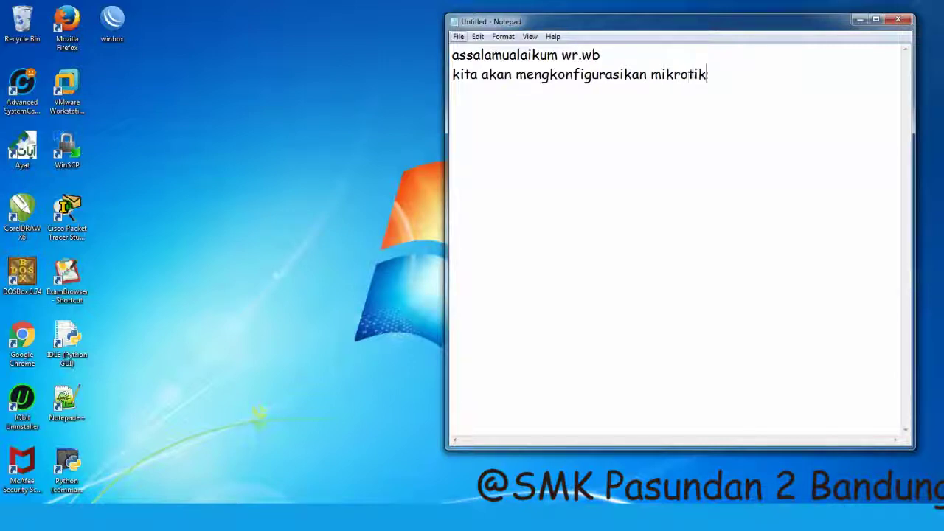
text(,tp)
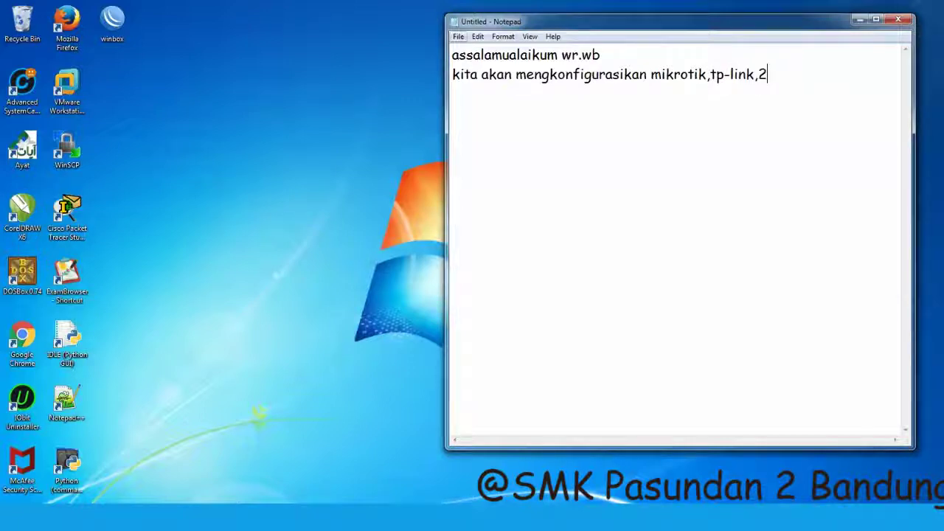
text(-link,)
text(han)
key(BackSpace)
key(BackSpace)
key(BackSpace)
text(smartphio)
key(BackSpace)
- Add the line '1.setting access point' below the intro
key(BackSpace)
text(o)
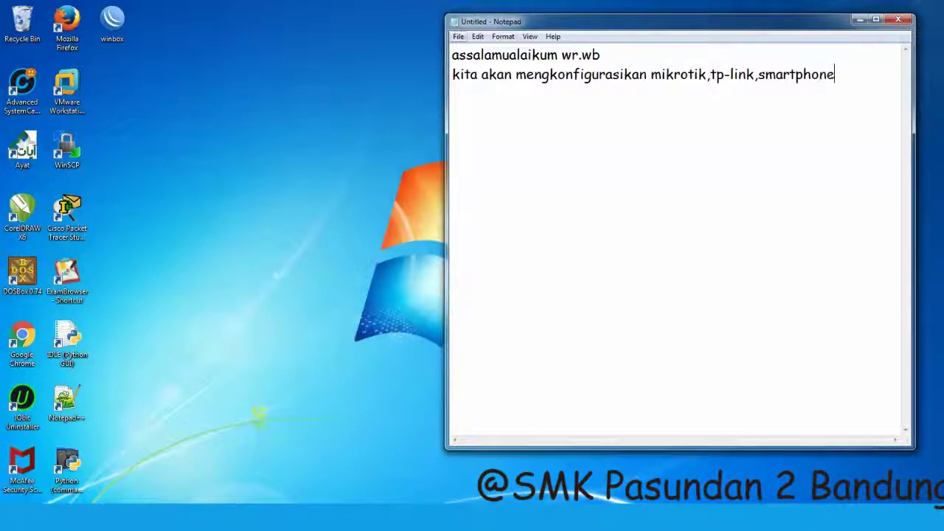
text(ne)
key(Return)
text(pertama)
key(BackSpace)
key(BackSpace)
key(BackSpace)
key(BackSpace)
key(BackSpace)
key(BackSpace)
text(1)
key(BackSpace)
key(BackSpace)
text(1.setting)
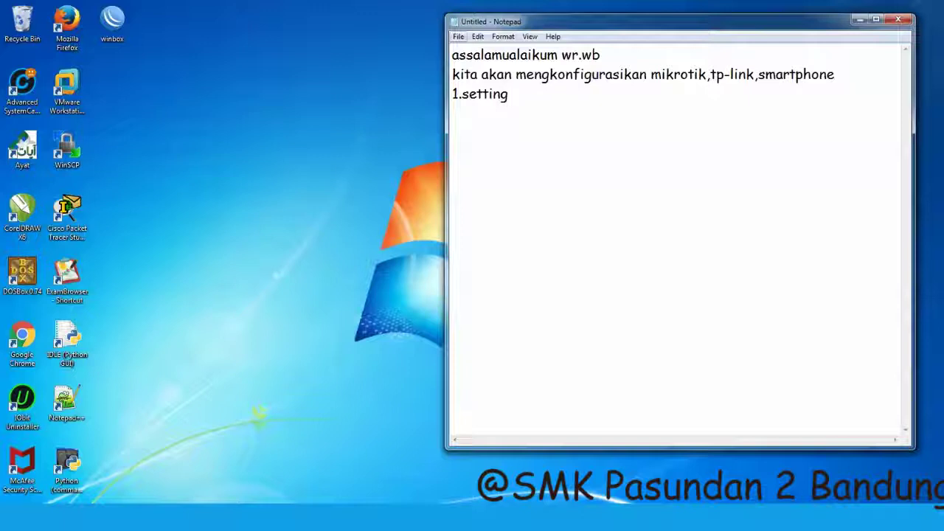
text( a)
text(ccess)
text( por)
key(BackSpace)
text(int)
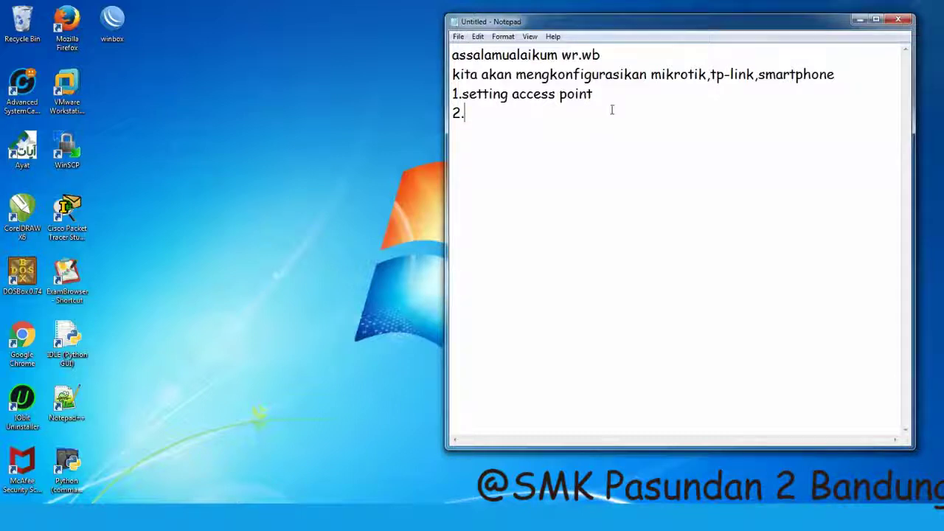
- Open a new browser tab, then return to the notes
click(316, 167)
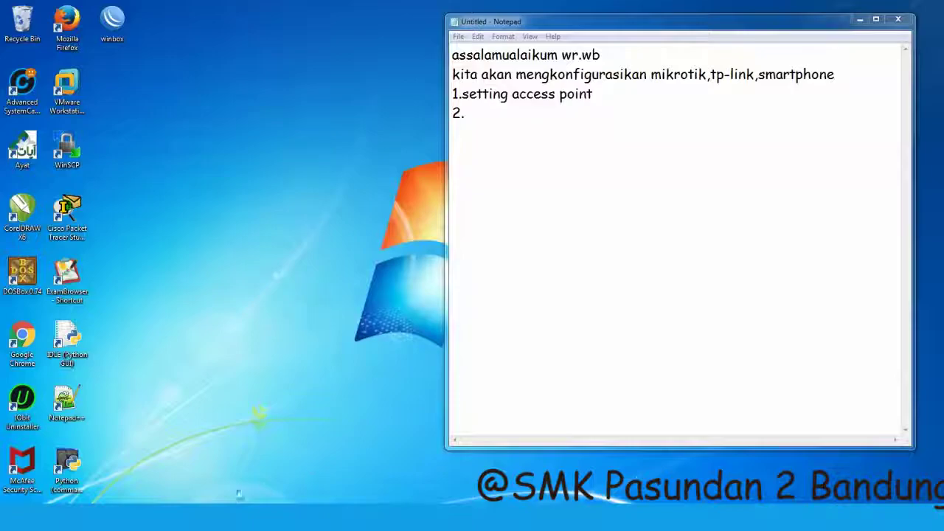
click(125, 520)
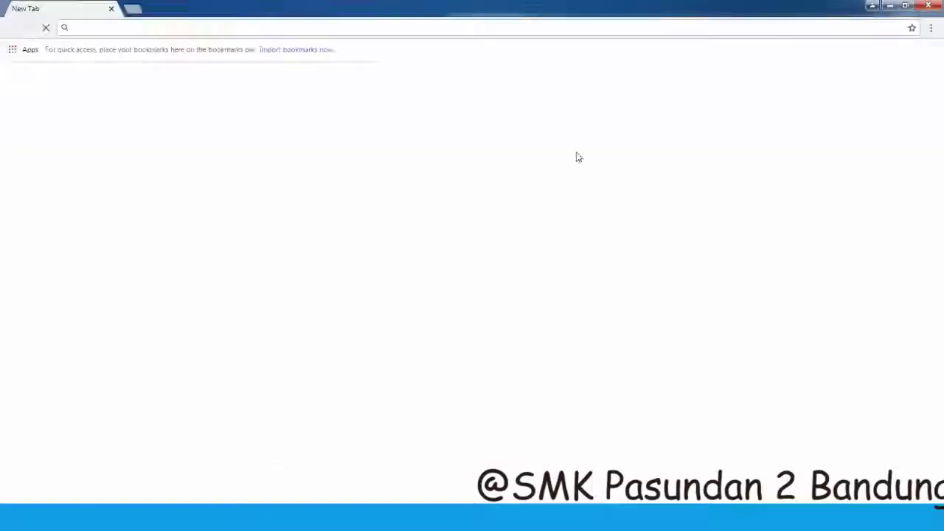
key(alt+Tab)
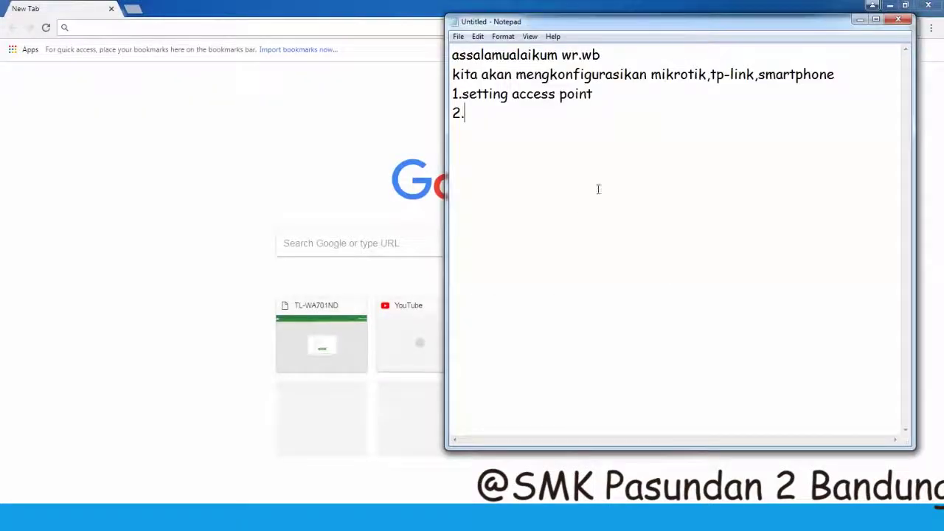
- Add the line '2.1segmentasikan dengan pc' and bring the browser forward
text(1se)
key(BackSpace)
key(BackSpace)
key(BackSpace)
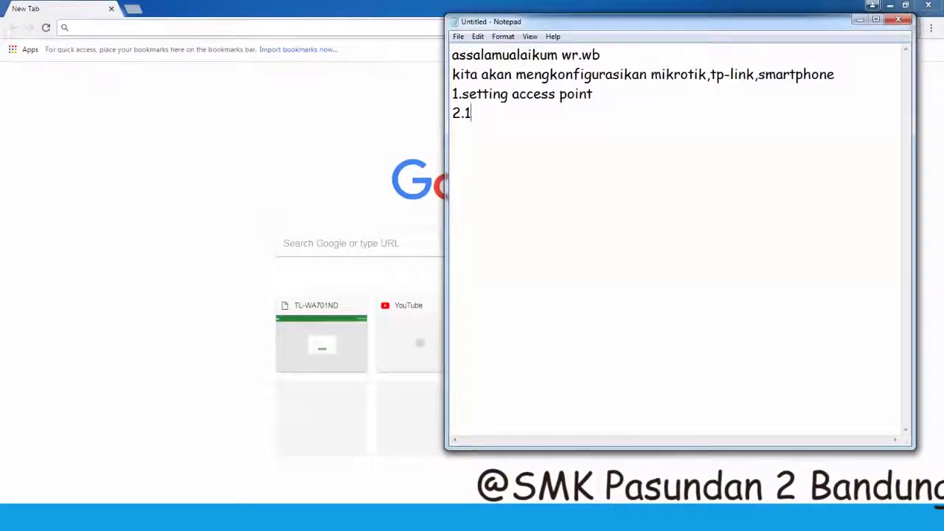
text(1se)
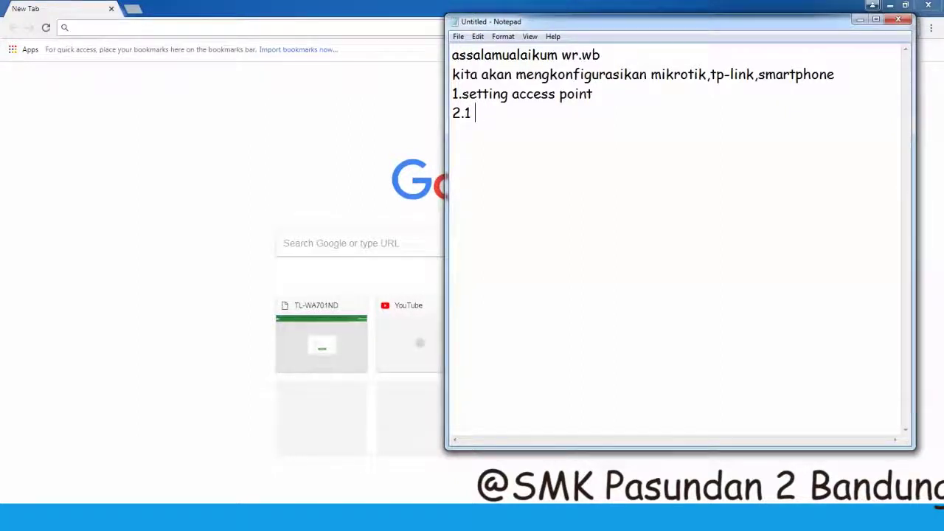
text(gmen to)
key(BackSpace)
key(BackSpace)
key(BackSpace)
text(tasikan)
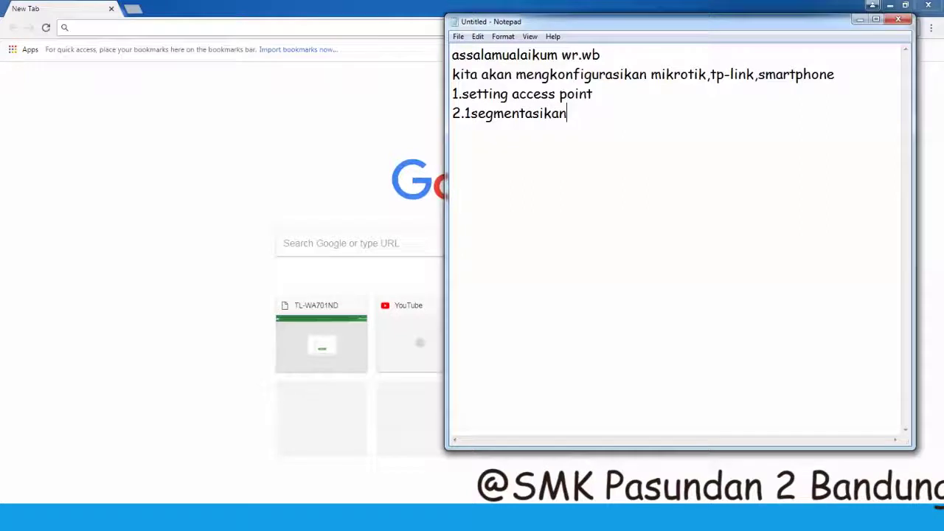
text( dengan pc)
click(175, 167)
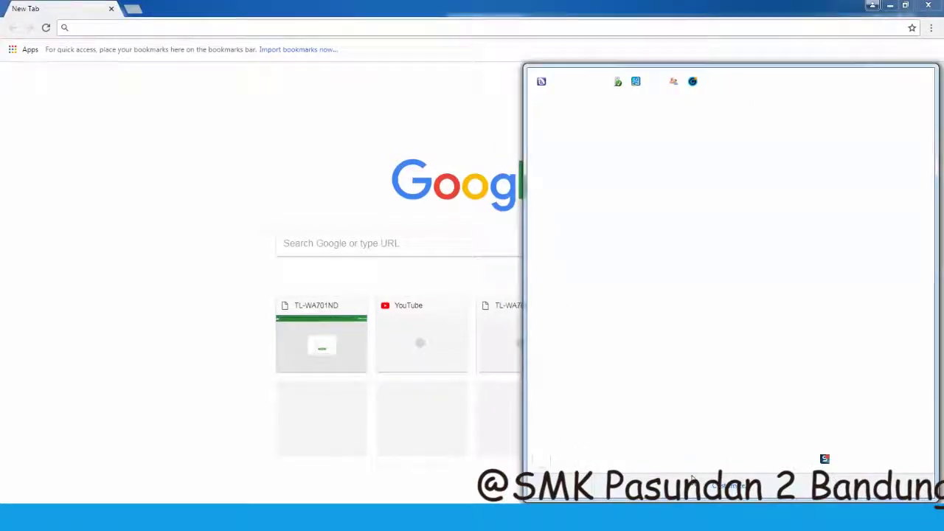
- Open the IPv4 properties of Local Area Connection via ncpa.cpl
key(super+r)
text(ncpa)
key(Down)
key(Return)
double_click(221, 206)
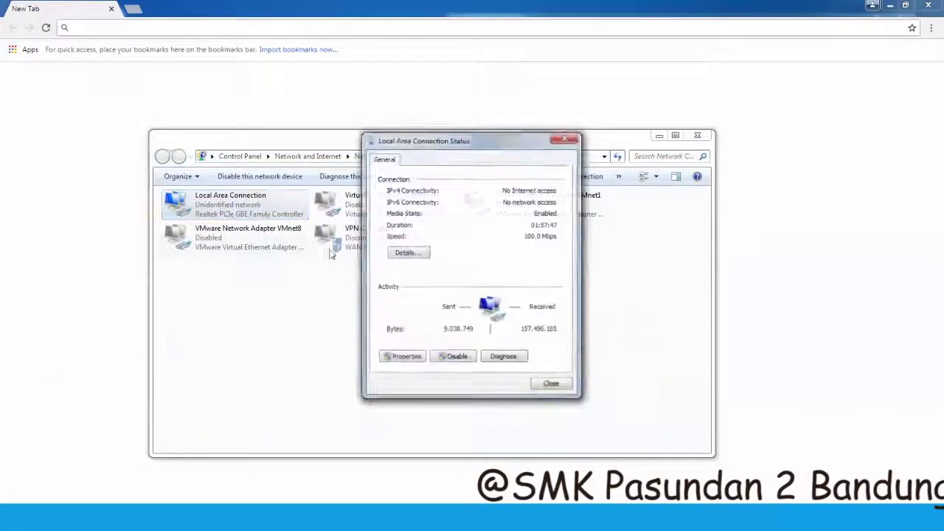
click(410, 354)
scroll(469, 299, down, 1)
double_click(469, 285)
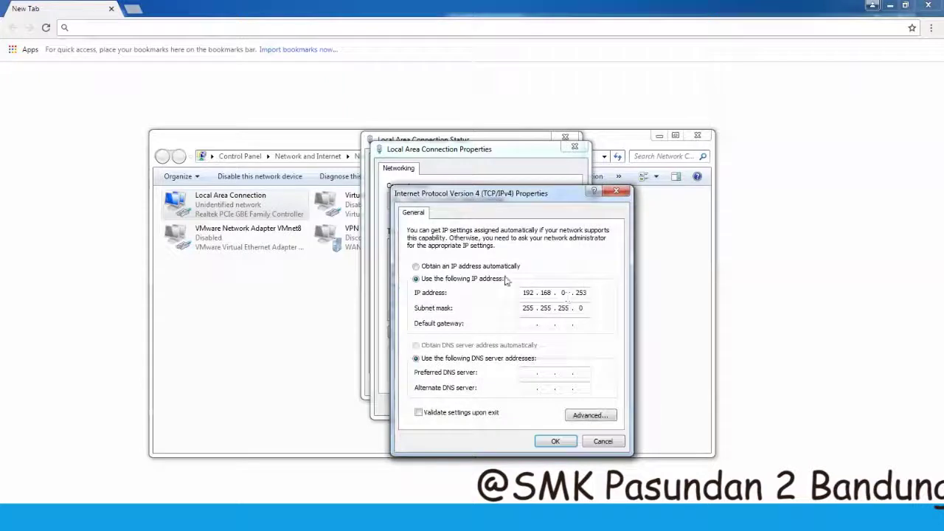
- Set static IP 192.168.0.253 with mask 255.255.255.0 and apply it
click(498, 266)
click(479, 279)
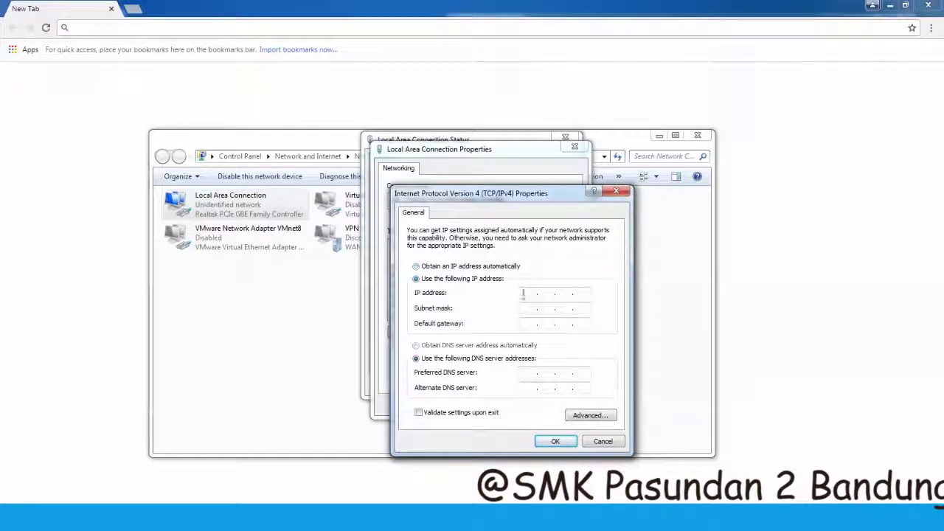
click(527, 293)
text(192.168.0.253)
key(Tab)
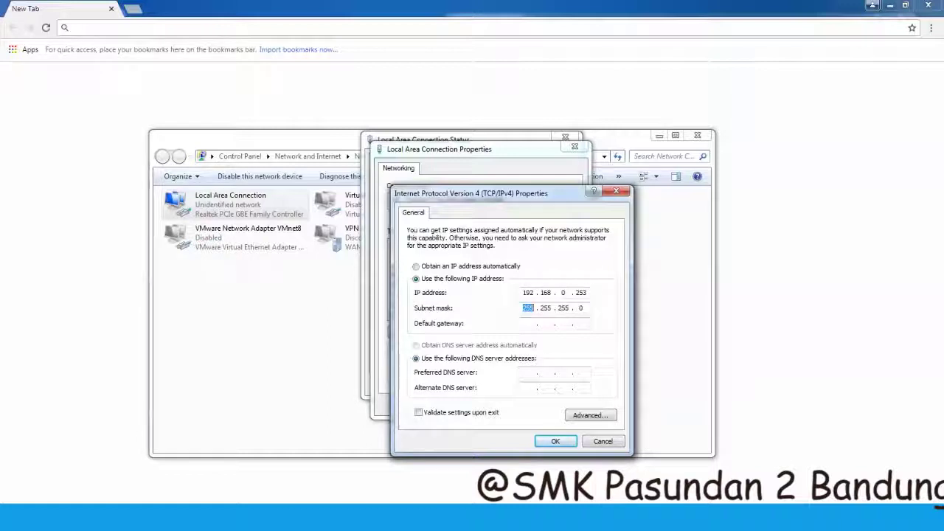
click(555, 441)
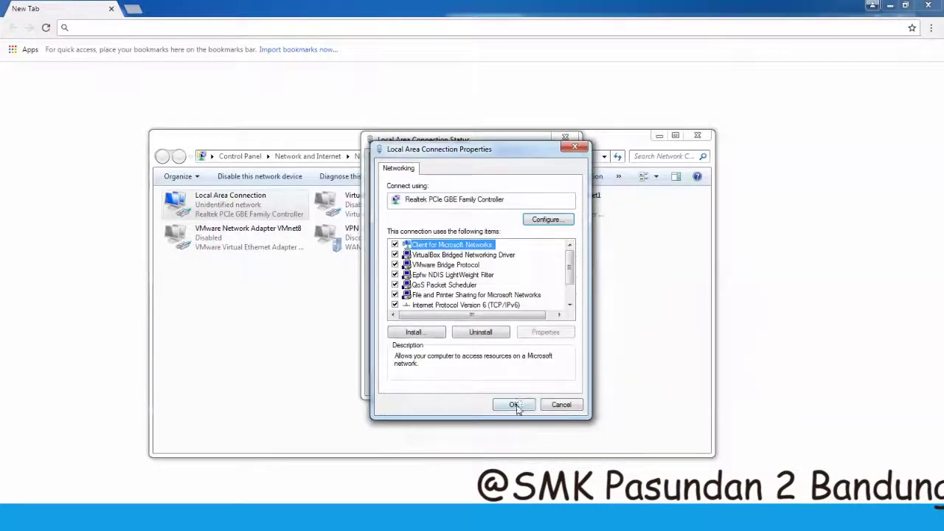
click(512, 404)
click(551, 385)
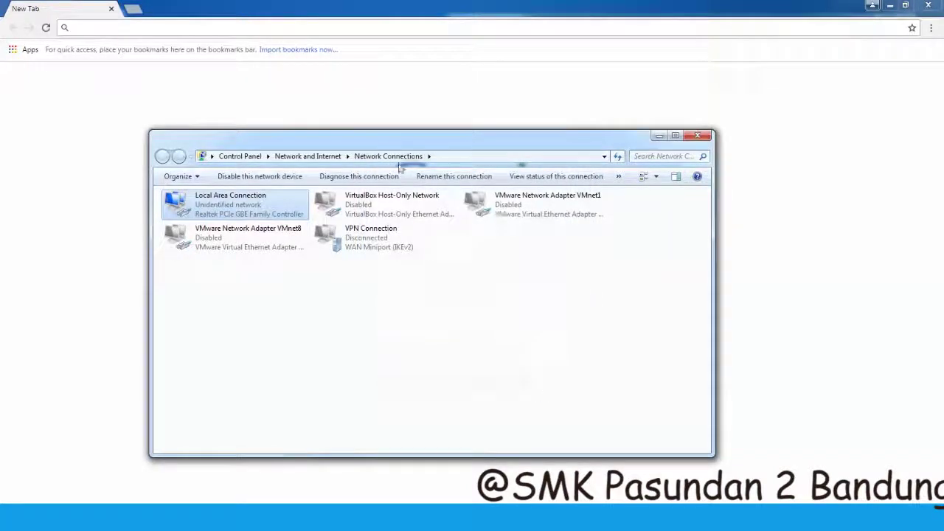
- Load 192.168.0.254, sign in with the admin credentials, and exit Quick Setup
click(450, 99)
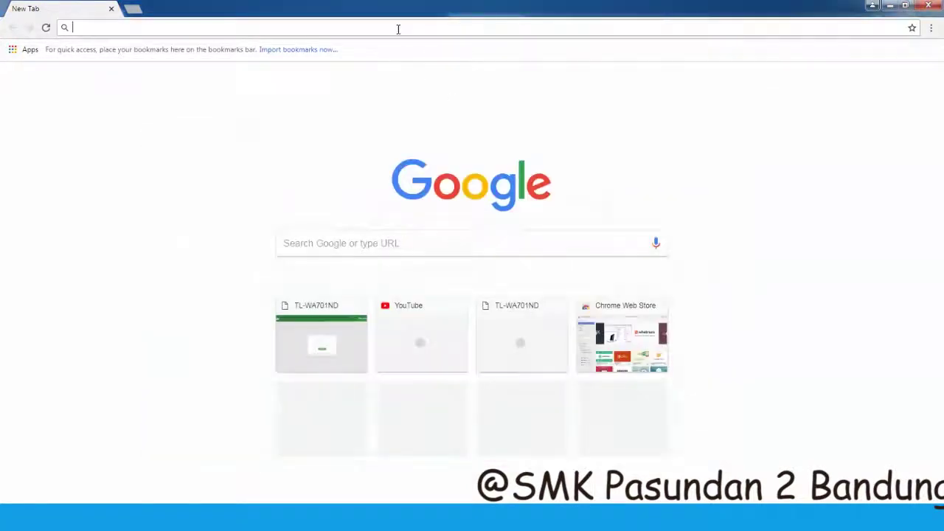
text(192)
key(Return)
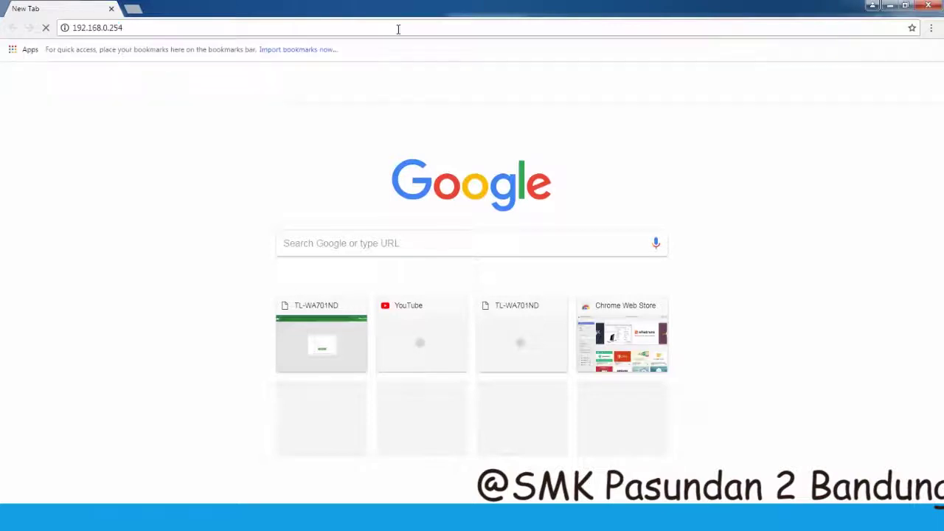
text(ad)
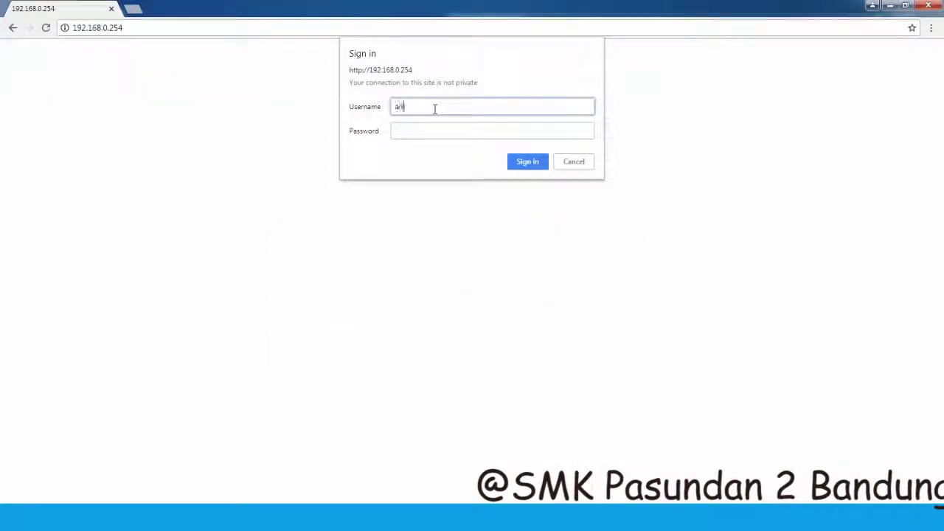
text(min)
key(Tab)
text(admin)
key(Return)
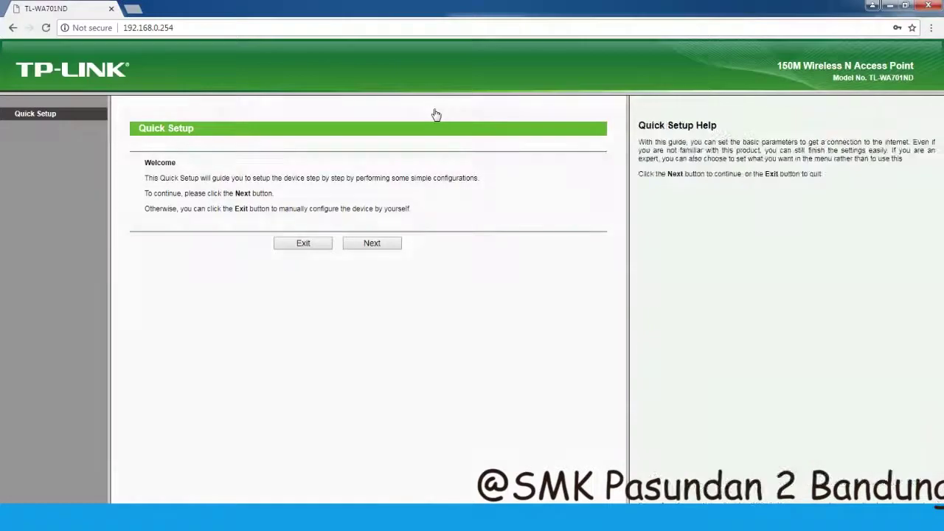
click(308, 243)
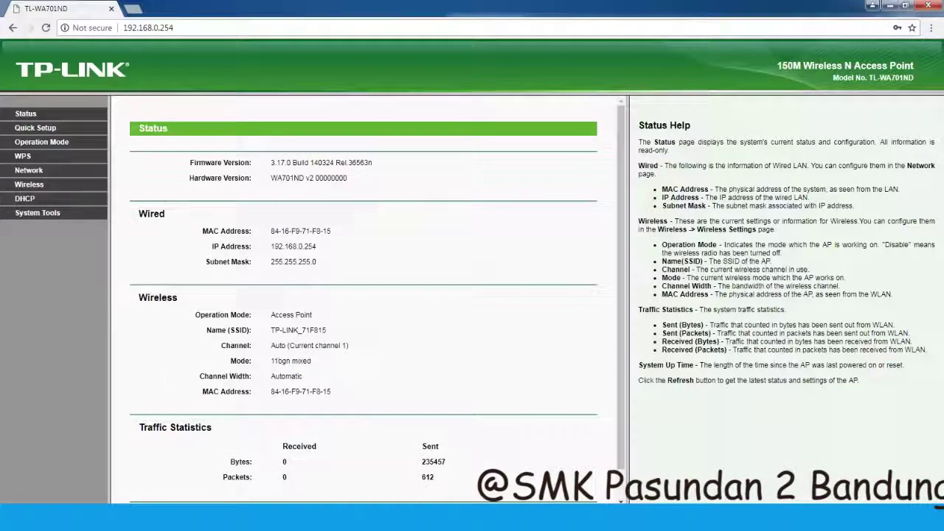
- Select the '1.setting access point' line in Notepad, then return to the access point page
key(alt+Tab)
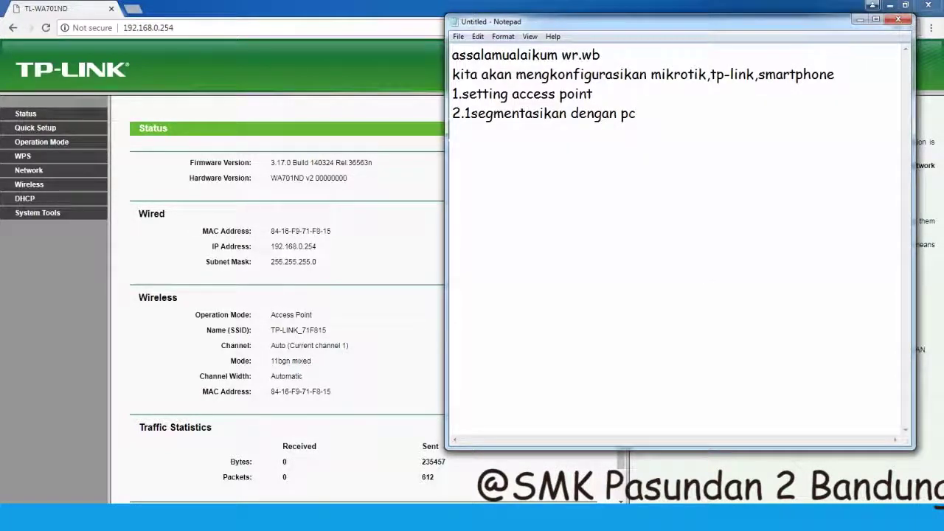
drag(597, 95, 452, 94)
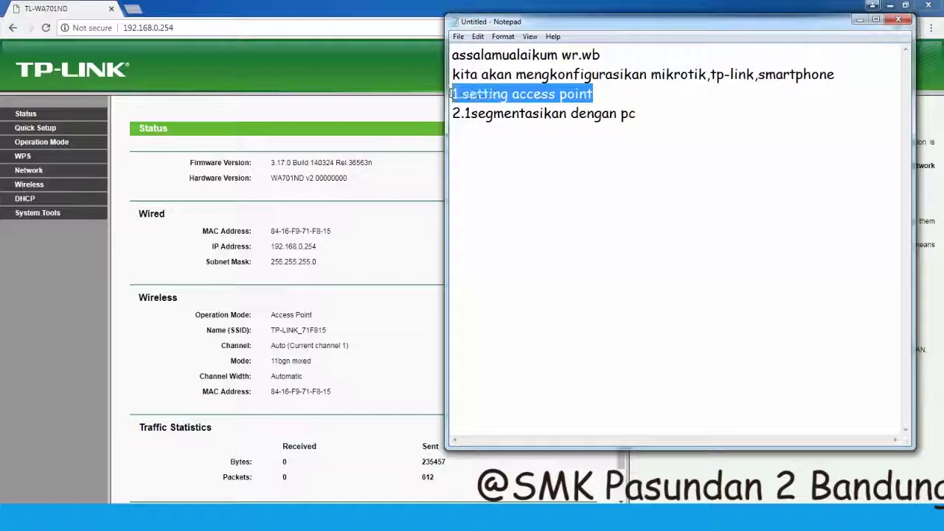
click(260, 83)
- Disable WPS on the access point's WPS page
click(35, 128)
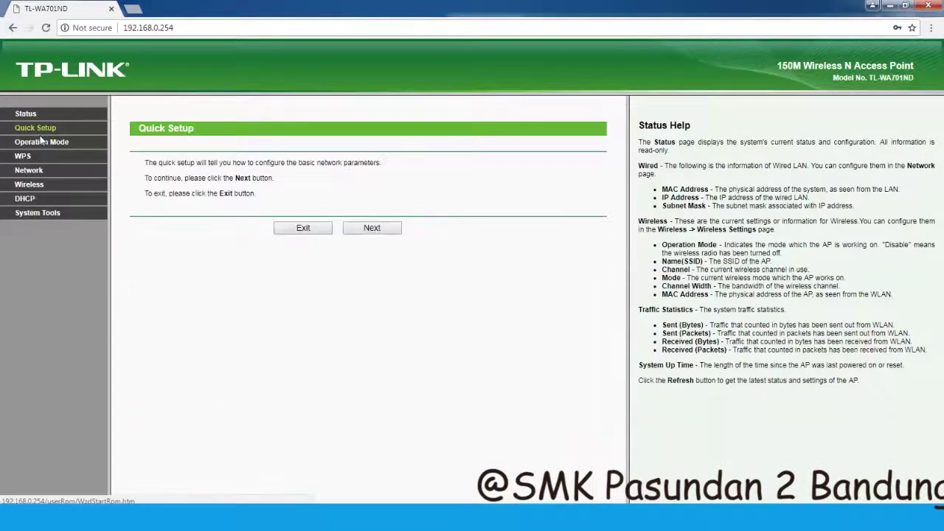
click(32, 145)
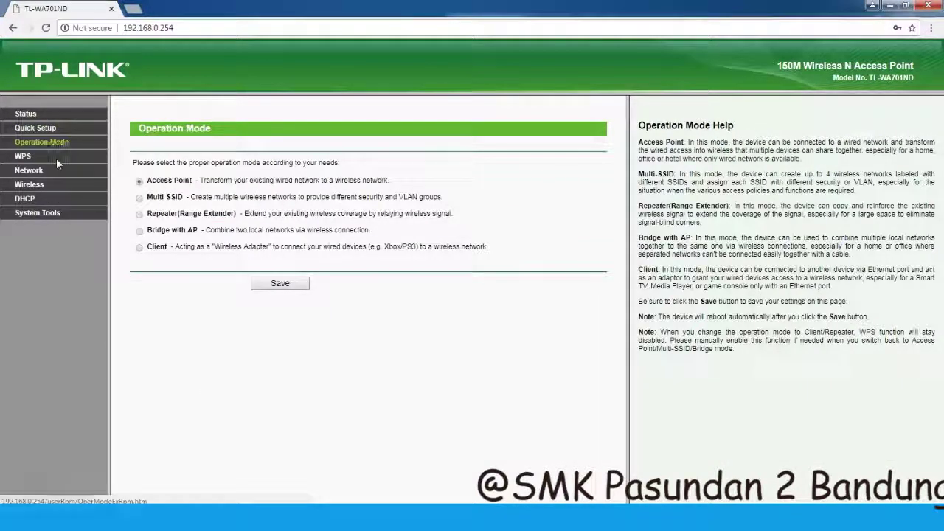
click(28, 159)
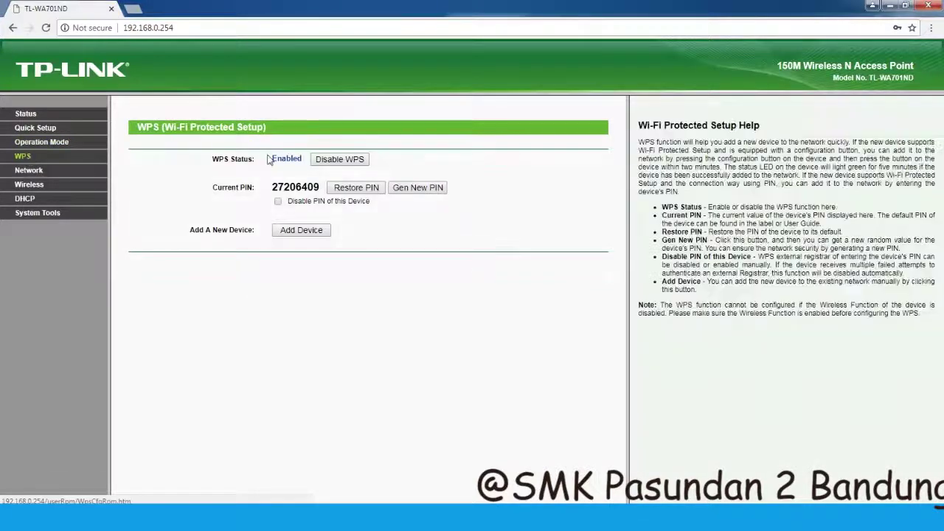
click(331, 160)
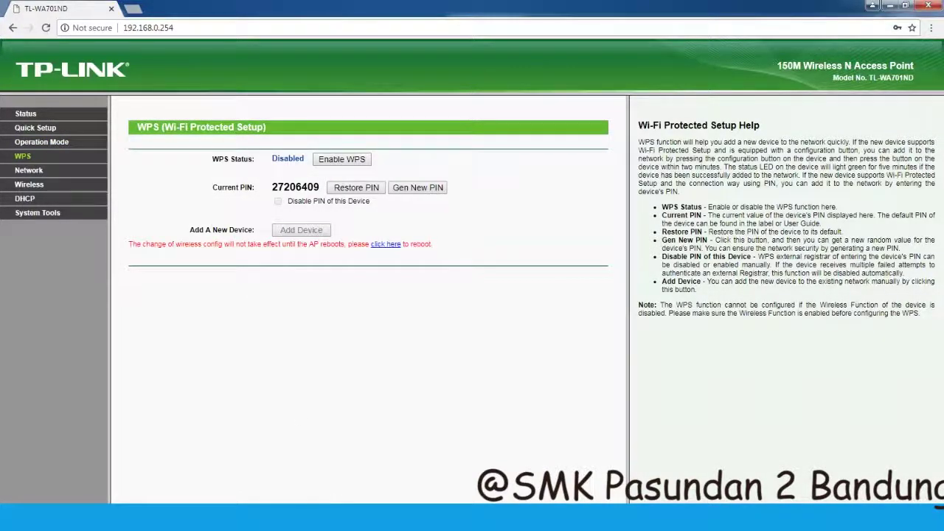
- Add note '3.wps nya di disable kan agar ip DHCP nya masuk' in Notepad
key(alt+Tab)
click(643, 116)
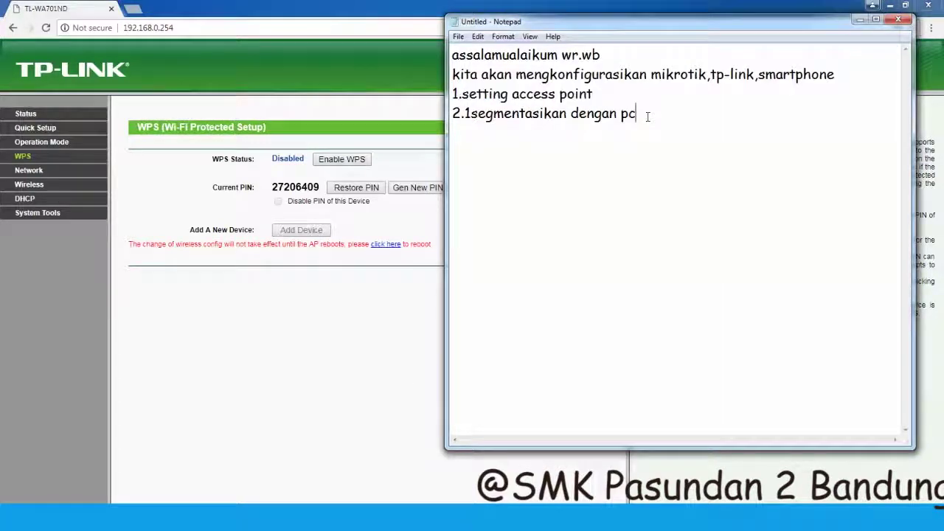
text(3.wps nya di)
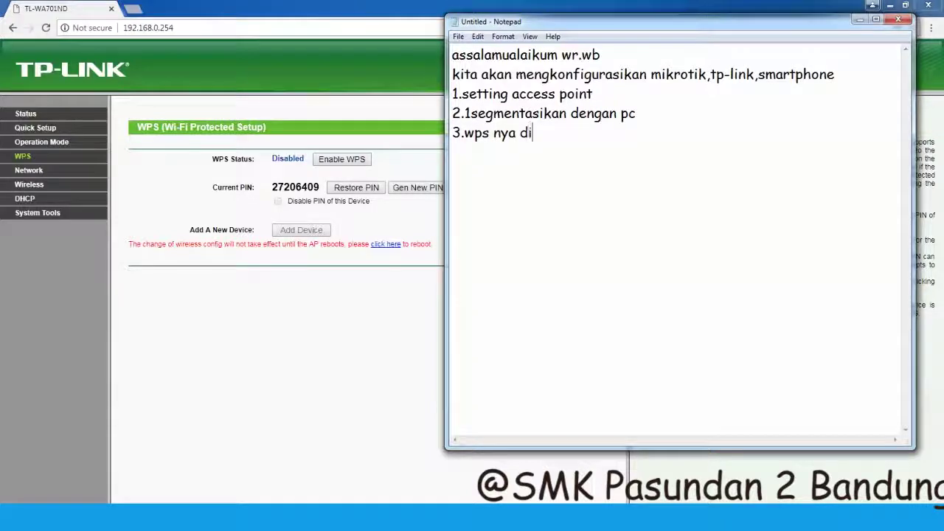
text( disable kan)
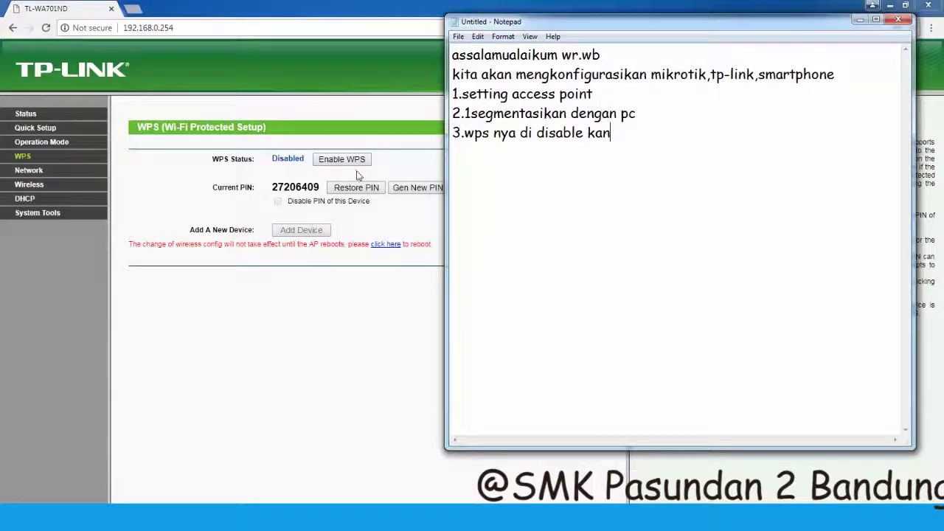
text( a)
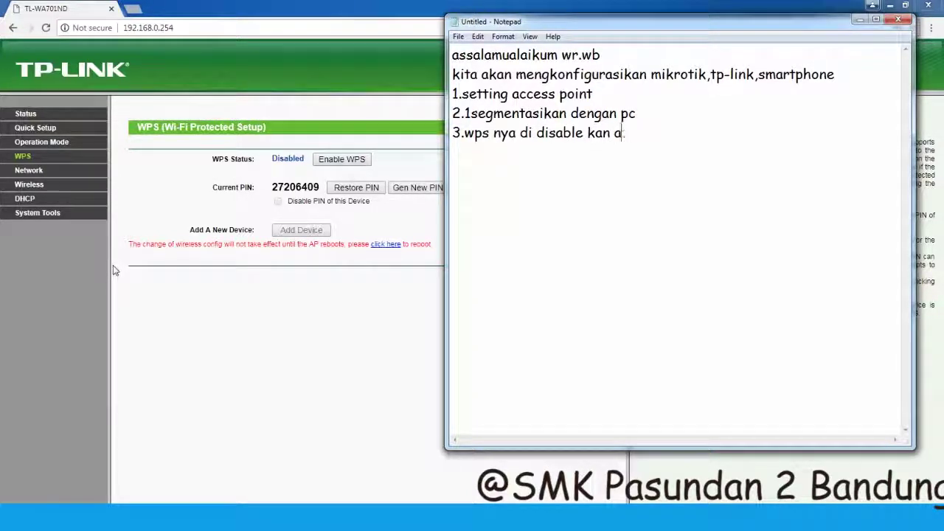
text(gar s)
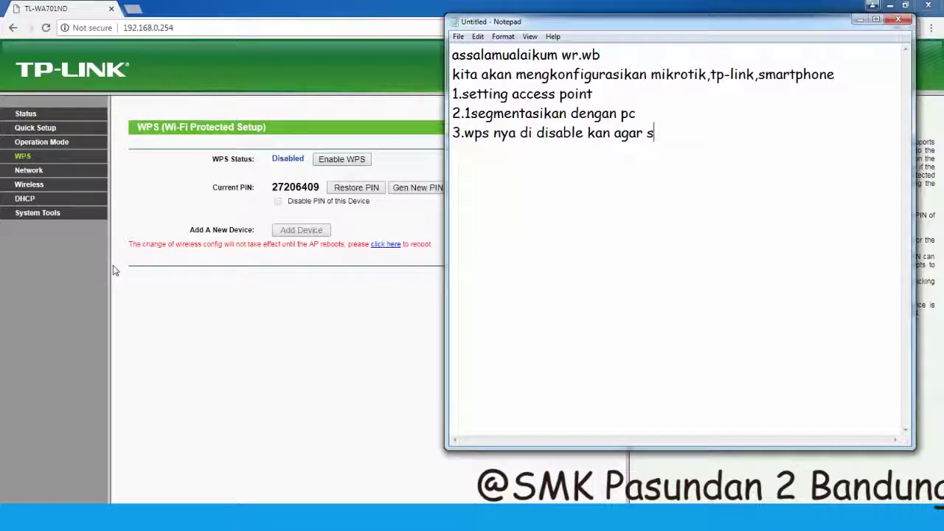
key(BackSpace)
text(ip DHCP)
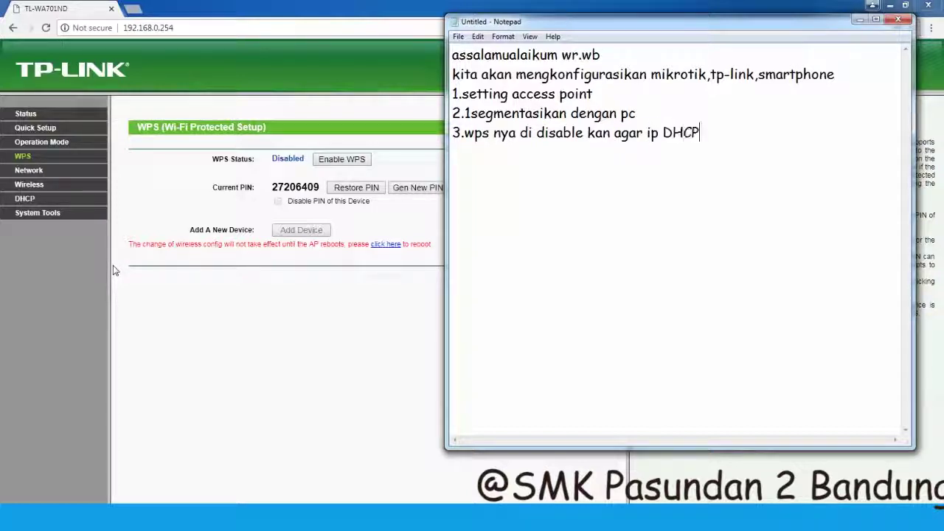
text( nya masuk)
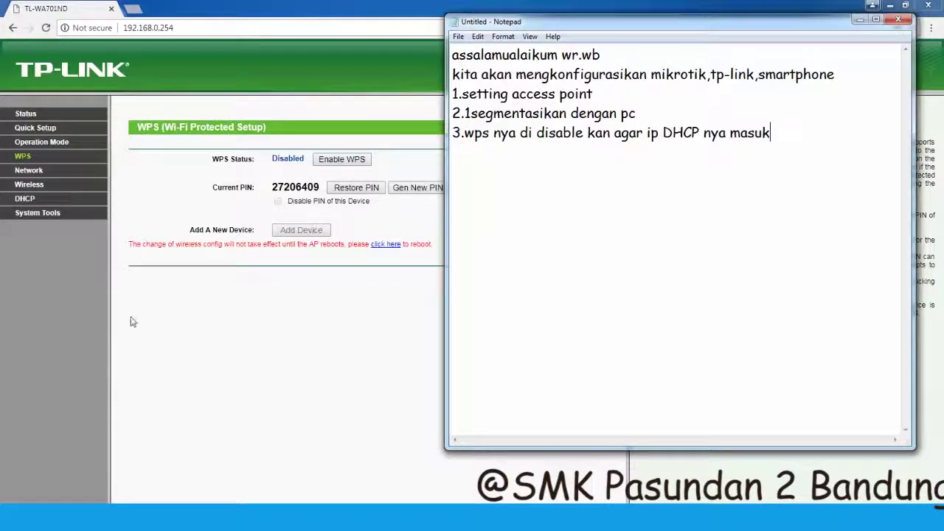
- Open the LAN settings page and note '4.masukan ip yang anda tentukan' in Notepad
click(202, 332)
click(22, 169)
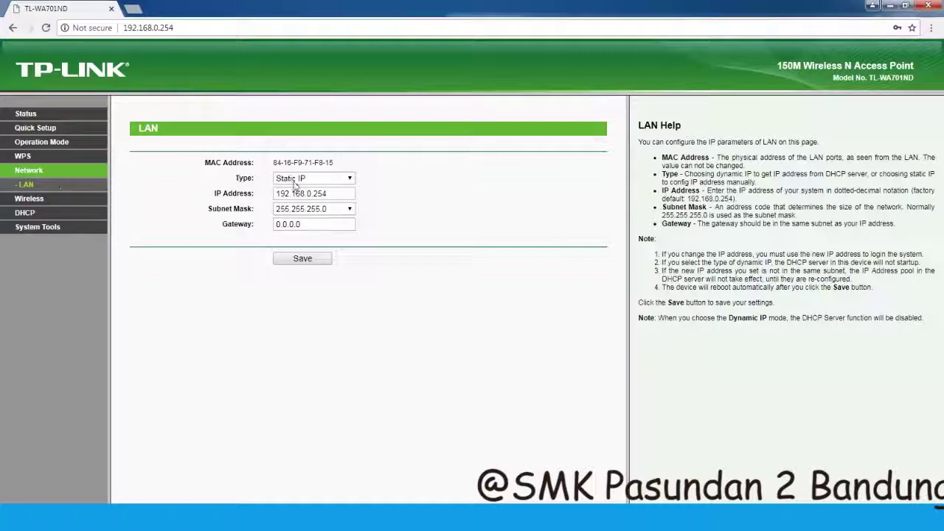
click(315, 194)
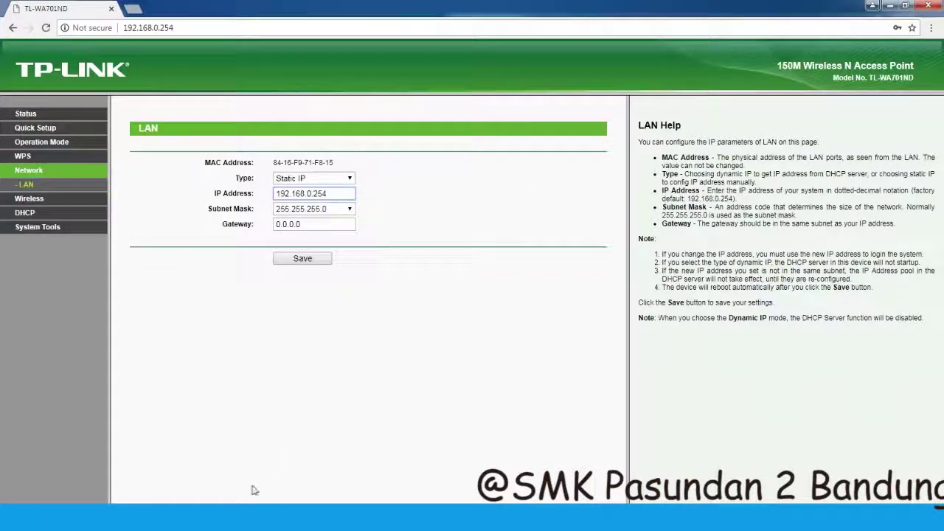
key(alt+Tab)
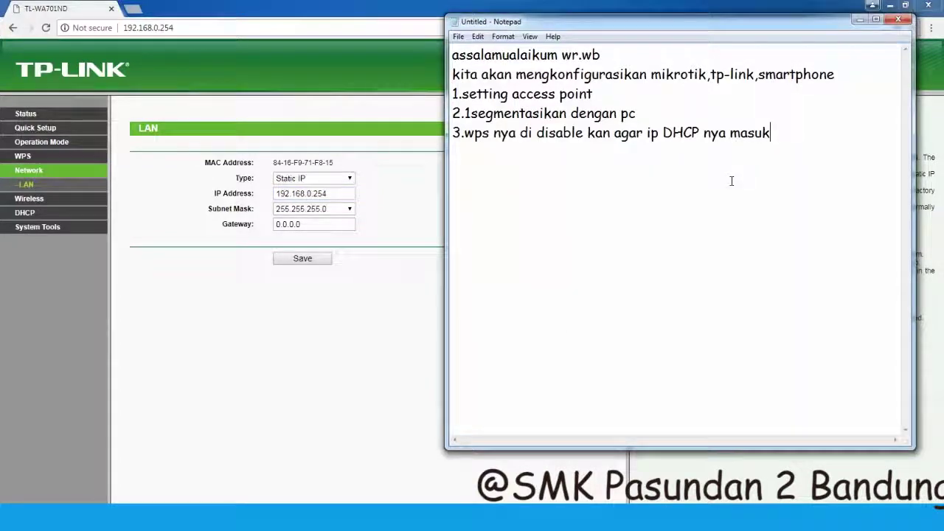
text(4.)
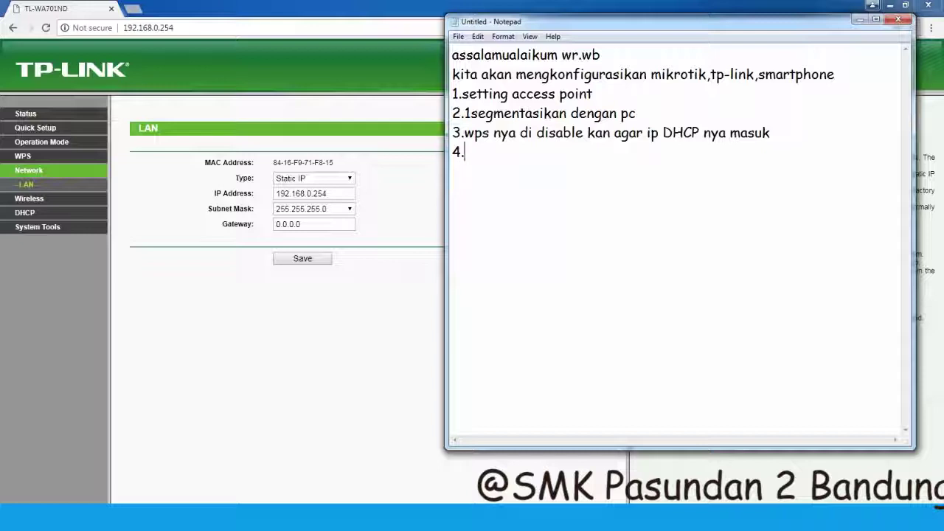
text(masukan ip yang anda )
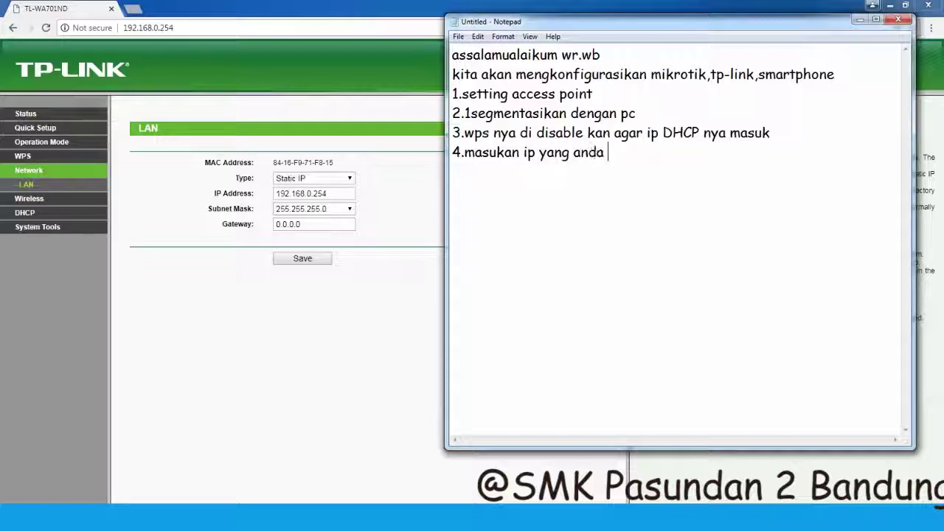
text(tentukan)
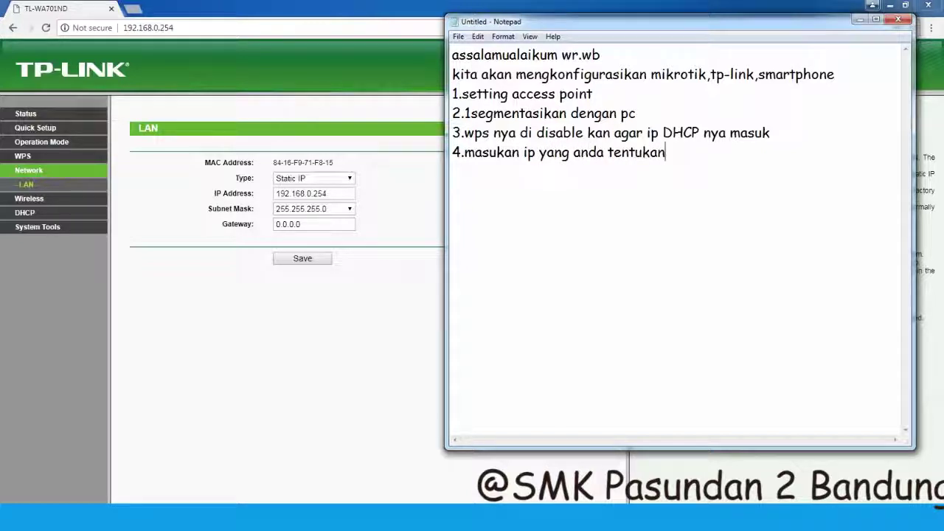
- Change the access point's LAN IP address to 192.168.35.1
click(395, 291)
click(313, 192)
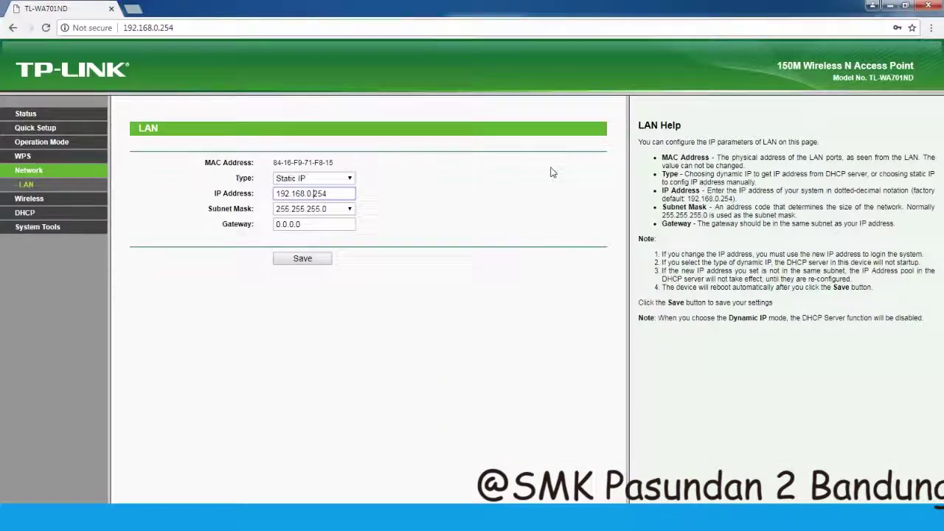
key(BackSpace)
key(BackSpace)
text(35.)
key(Right)
key(Right)
text(1)
- Set custom mask 255.255.255.240 and gateway 192.168.35.1, then save and reboot
click(349, 209)
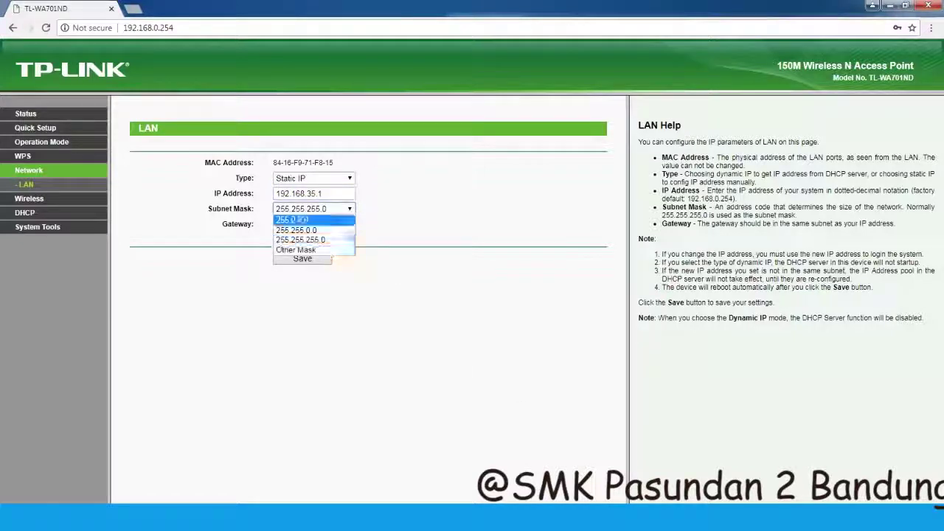
click(326, 251)
click(432, 209)
key(BackSpace)
text(240)
click(313, 224)
key(BackSpace)
key(BackSpace)
key(BackSpace)
key(BackSpace)
key(BackSpace)
key(BackSpace)
key(BackSpace)
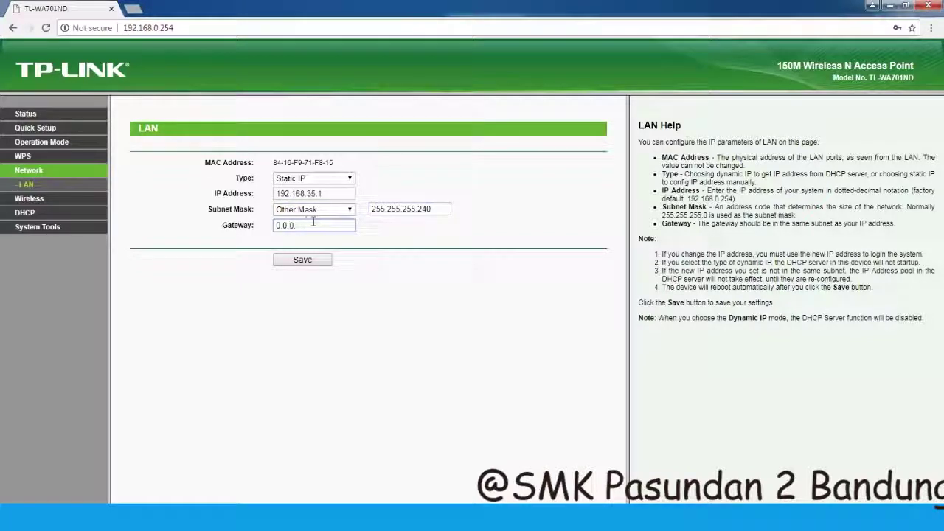
text(192.168.35.1)
click(308, 264)
click(528, 102)
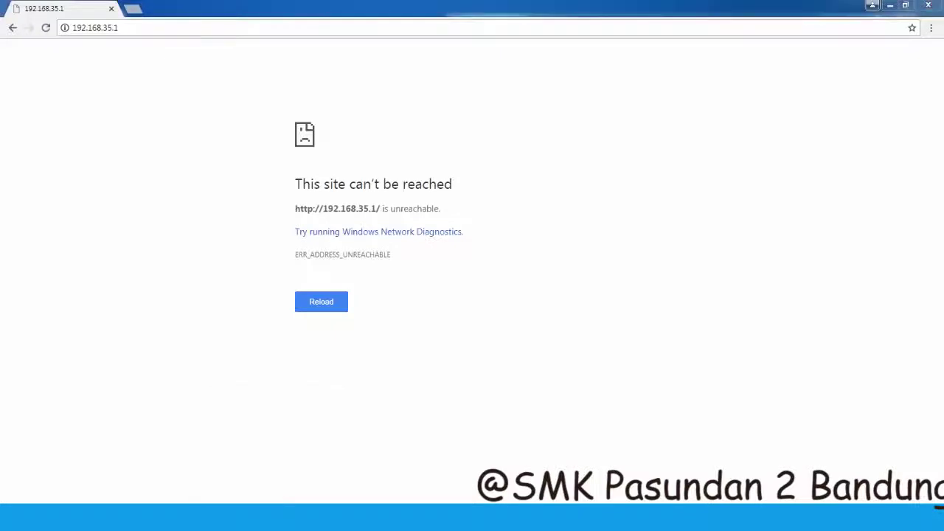
- Open the Local Area Connection properties from Network Connections
key(super+r)
key(Return)
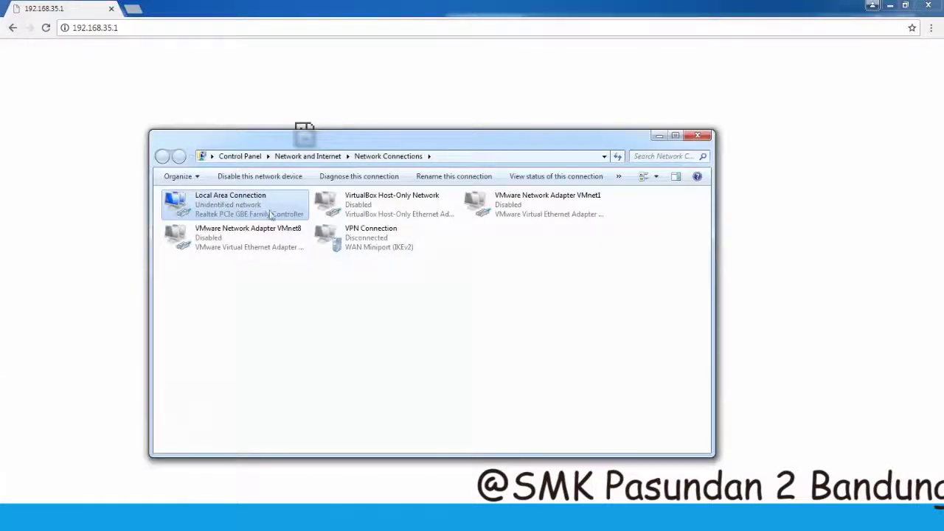
double_click(243, 203)
click(406, 356)
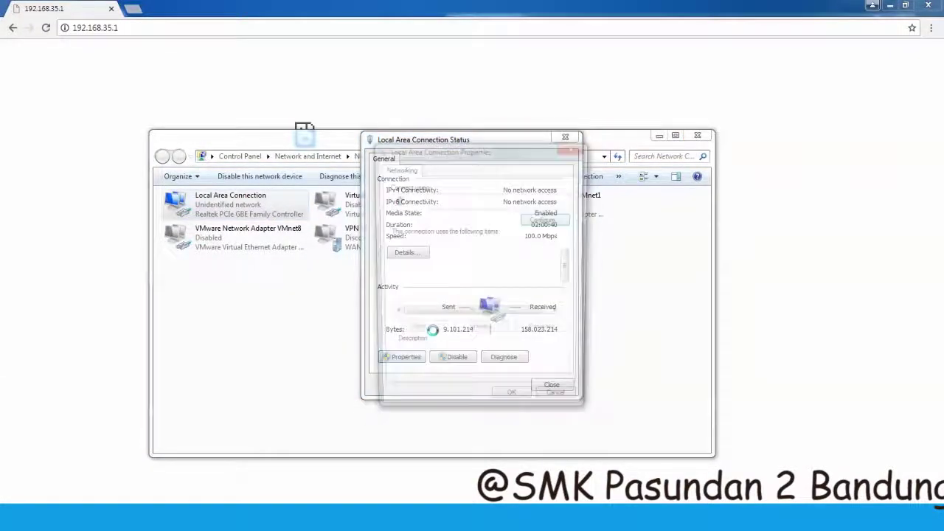
scroll(479, 274, down, 1)
click(476, 264)
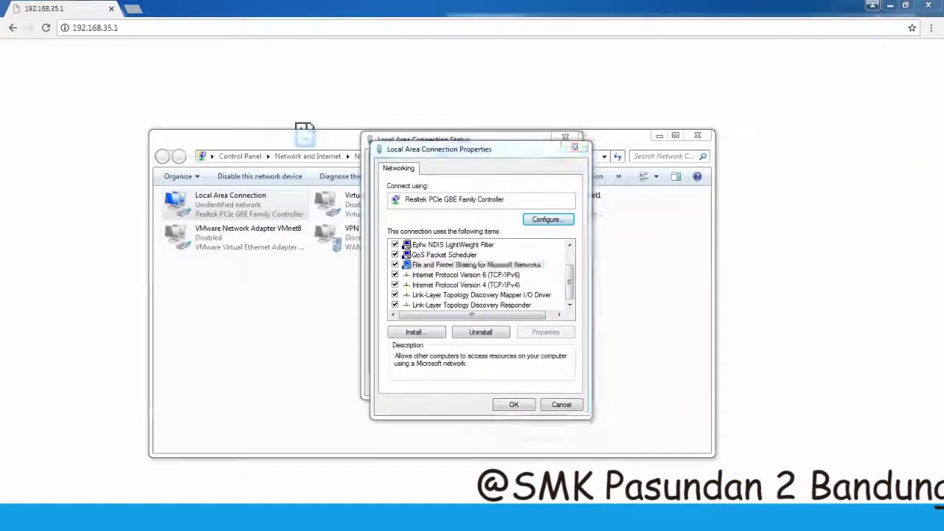
- Add note '5.1segmenkan kembali' in Notepad
key(alt+Tab)
text(5.saj)
key(BackSpace)
key(BackSpace)
key(BackSpace)
text(1)
text(segmenkan k)
text(embali)
- Return to the connection properties and open the IPv4 settings
click(198, 319)
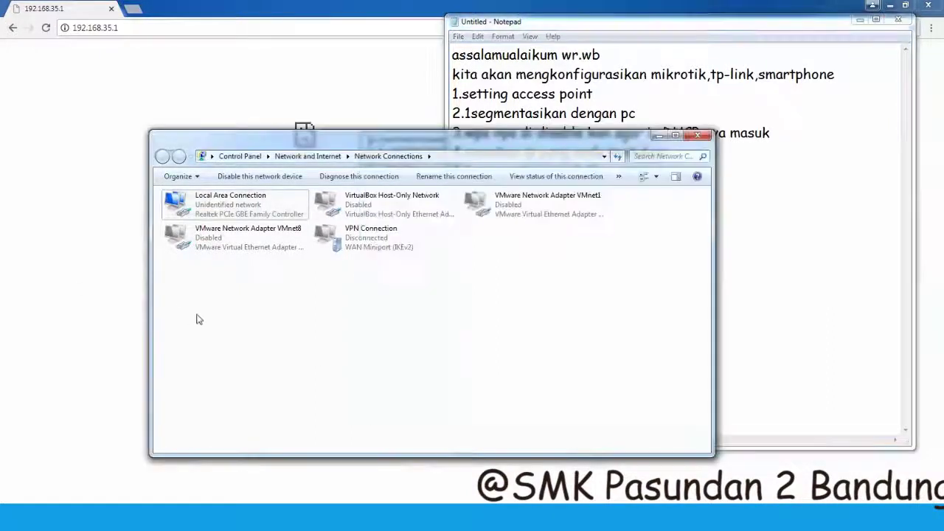
click(337, 406)
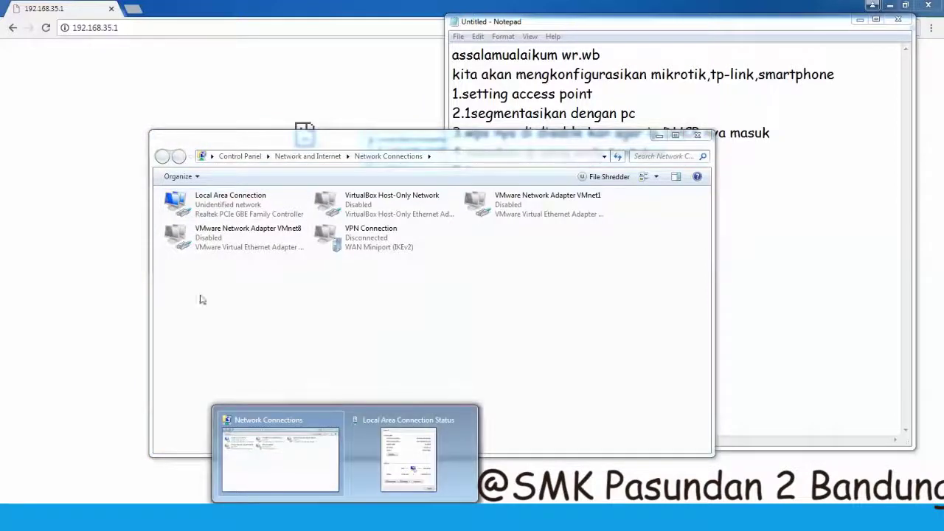
double_click(202, 202)
click(457, 304)
click(473, 285)
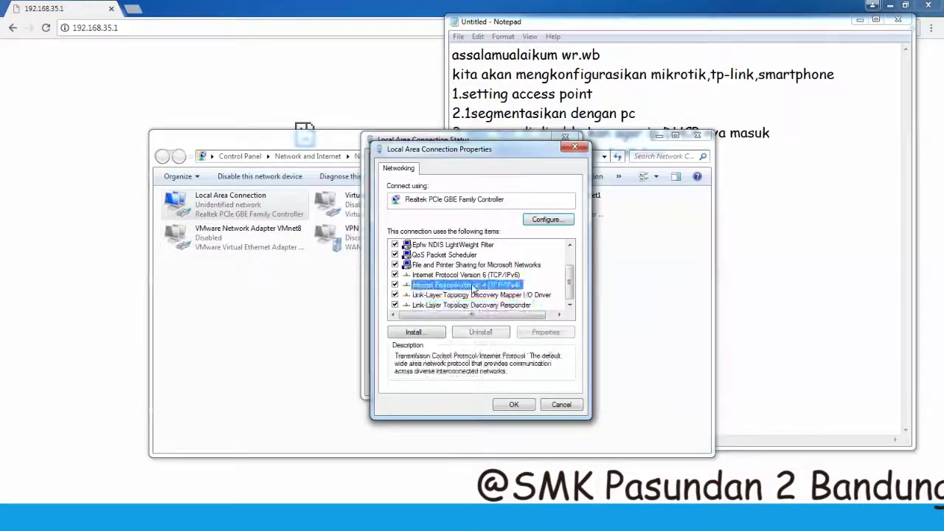
double_click(473, 286)
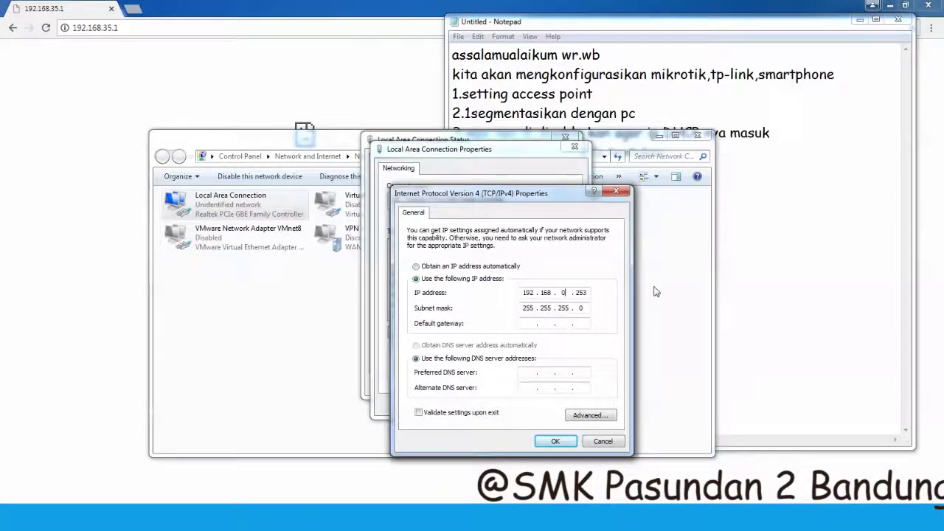
- Enter IP 192.168.35.2, mask 255.255.255.240 and a 192.168.35 gateway
click(590, 293)
key(BackSpace)
text(2)
text(24)
text(192.165)
key(BackSpace)
key(BackSpace)
text(8)
key(Tab)
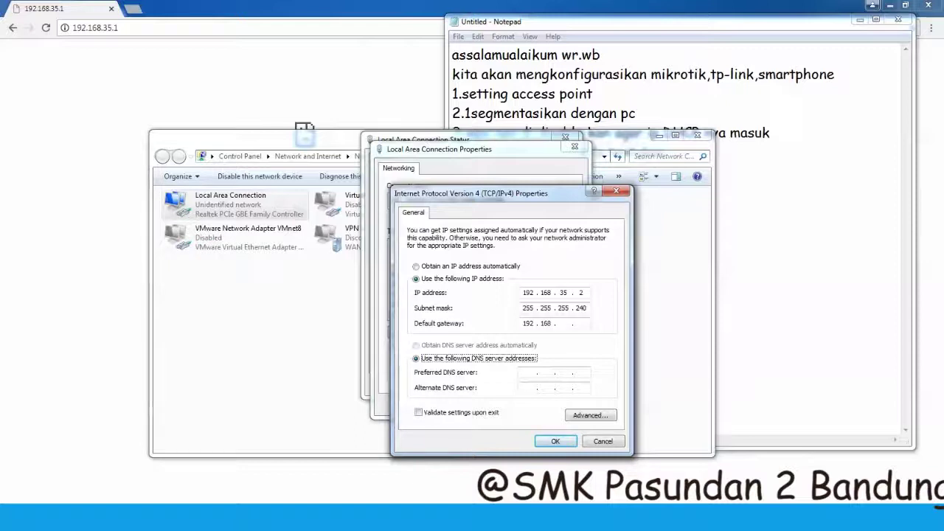
click(562, 323)
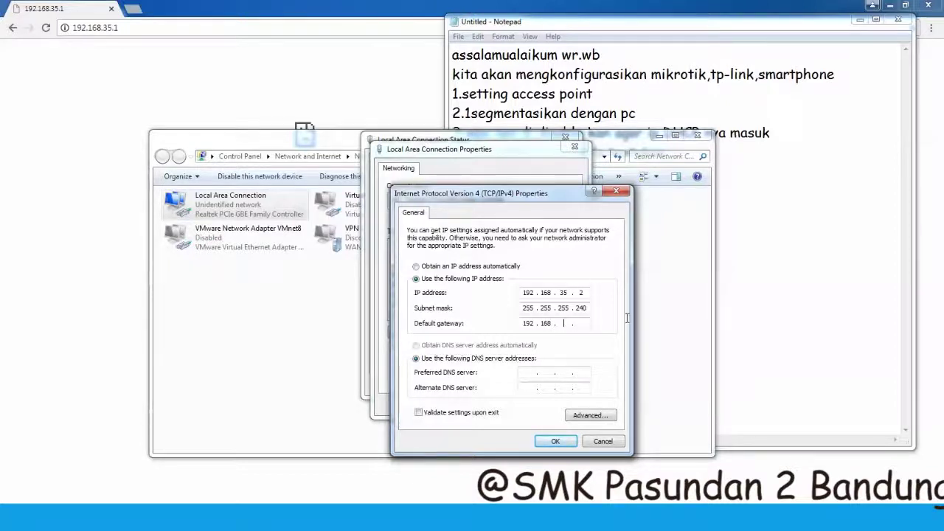
text(35)
- Apply the IPv4 settings, close the connection windows, and return to the browser
click(556, 441)
click(506, 403)
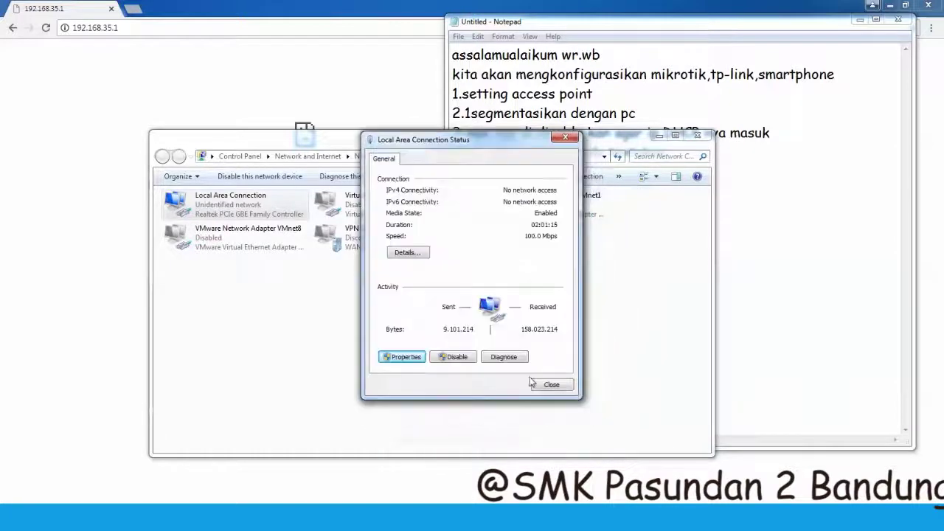
click(542, 383)
click(175, 47)
- Browse to 192.168.35.1 and sign in to the access point with the admin credentials
click(180, 25)
key(Return)
click(185, 29)
text(\)
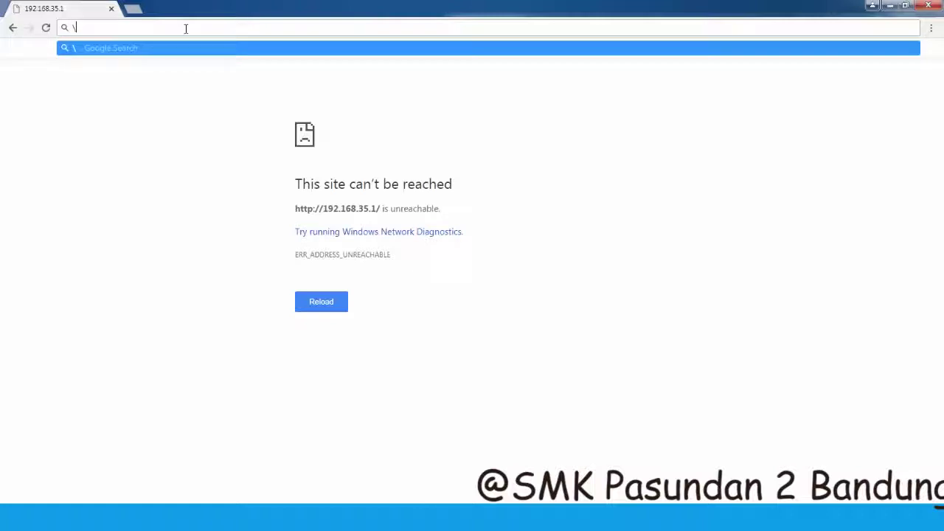
key(BackSpace)
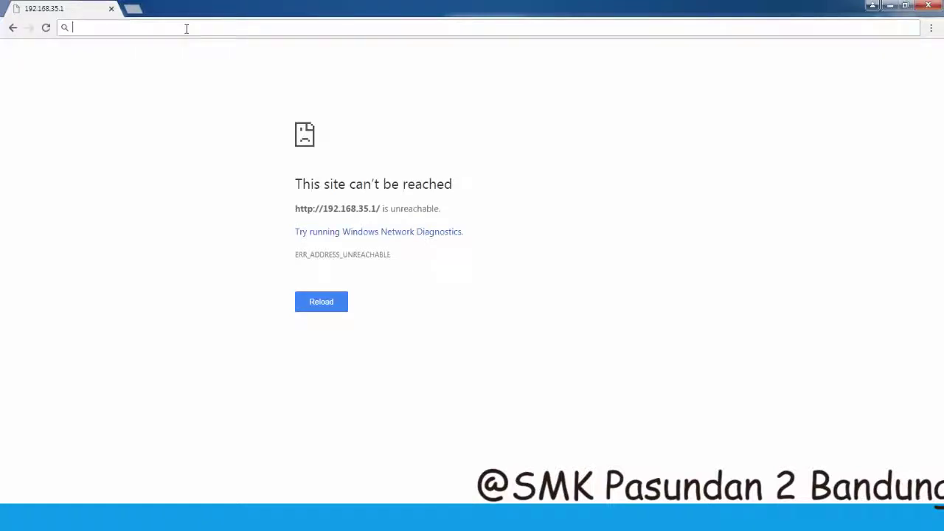
text(192.168.3)
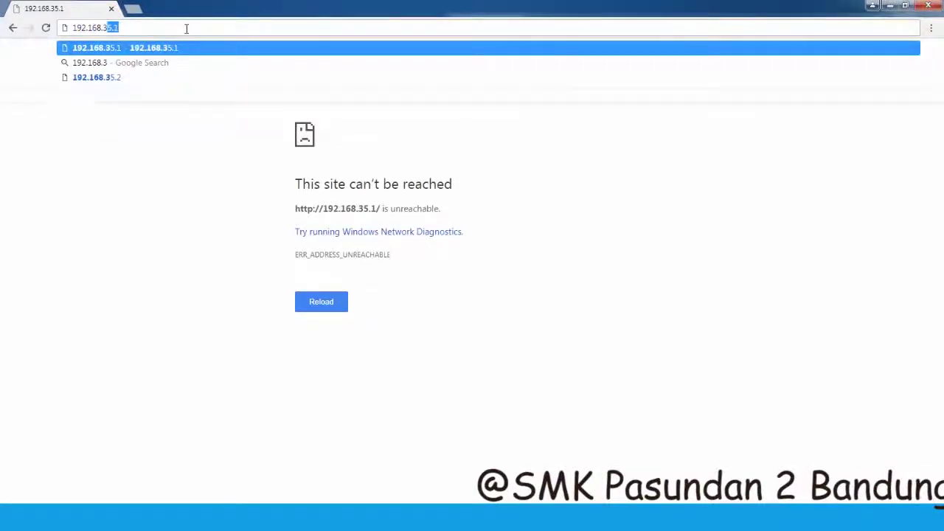
key(Return)
text(admin)
key(Tab)
text(ad)
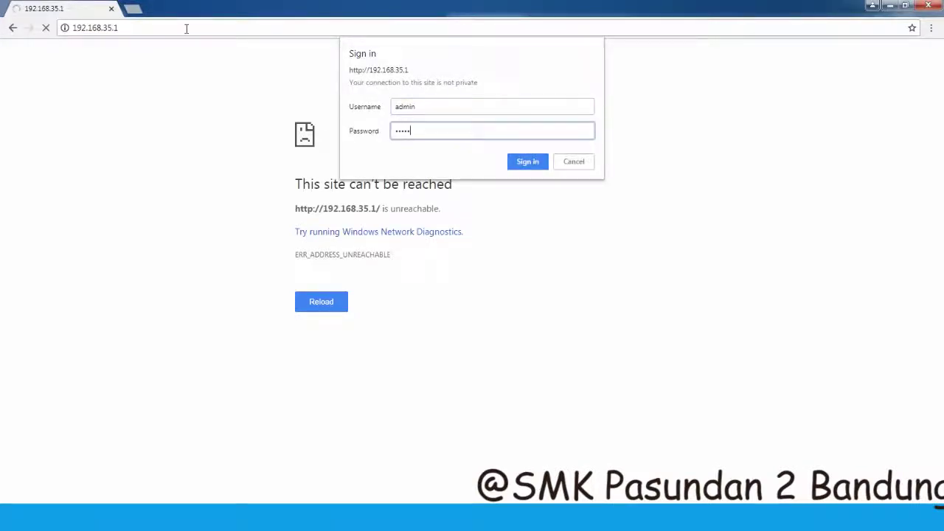
key(Return)
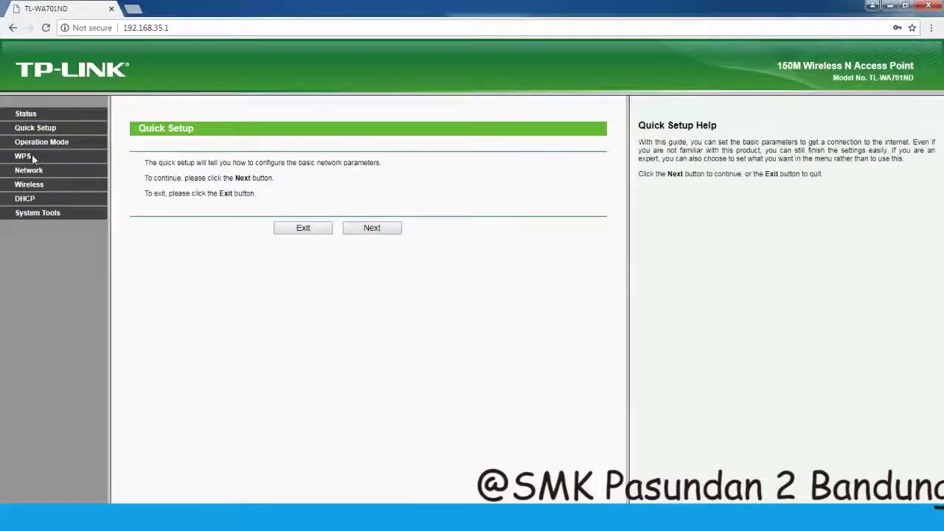
- Replace the TP-LINK_71F815 wireless network name in Wireless Settings and save it
click(22, 157)
click(28, 145)
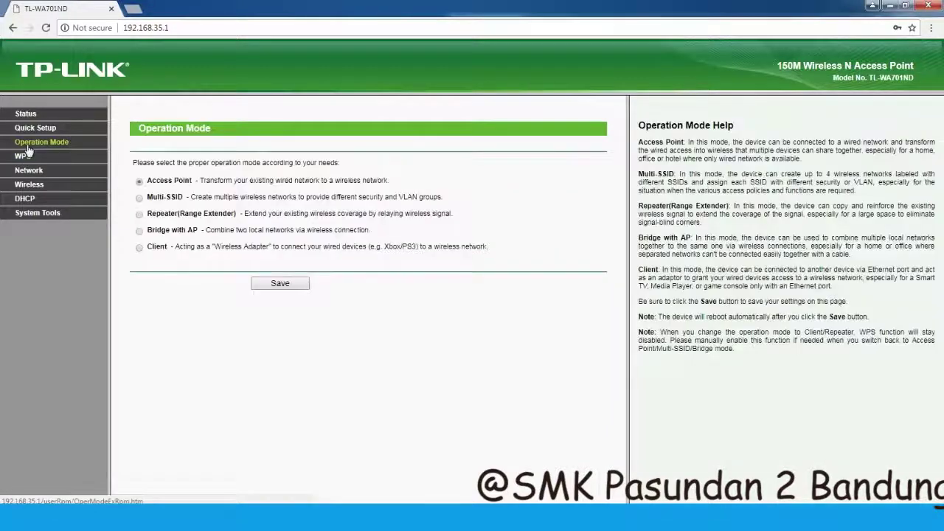
click(33, 170)
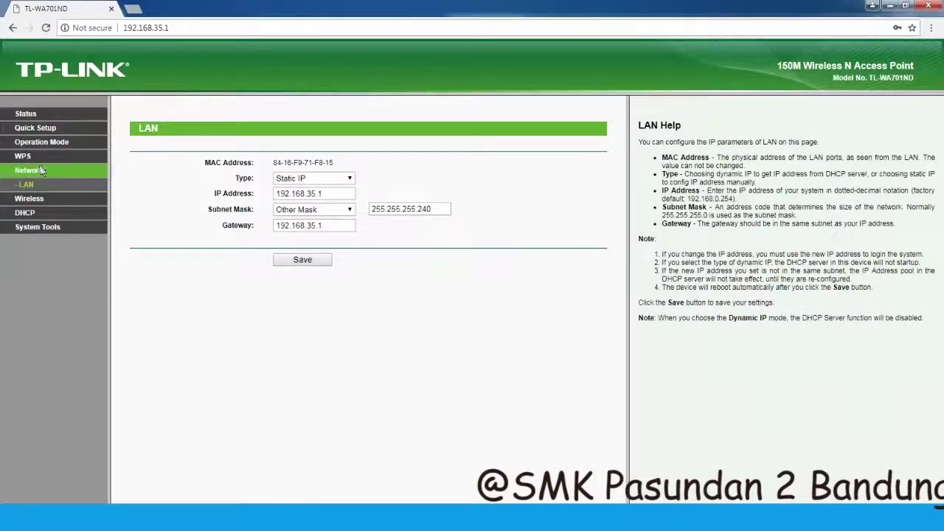
click(29, 199)
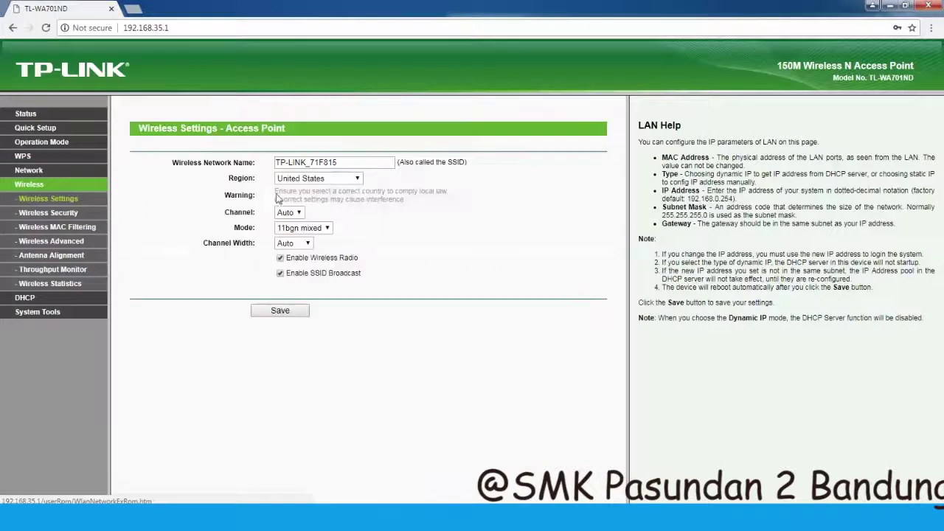
drag(361, 162, 235, 165)
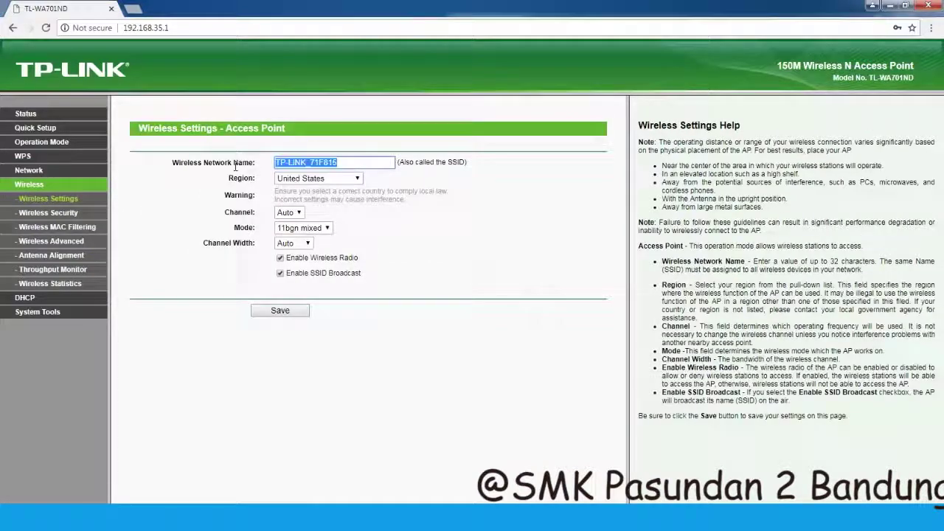
key(BackSpace)
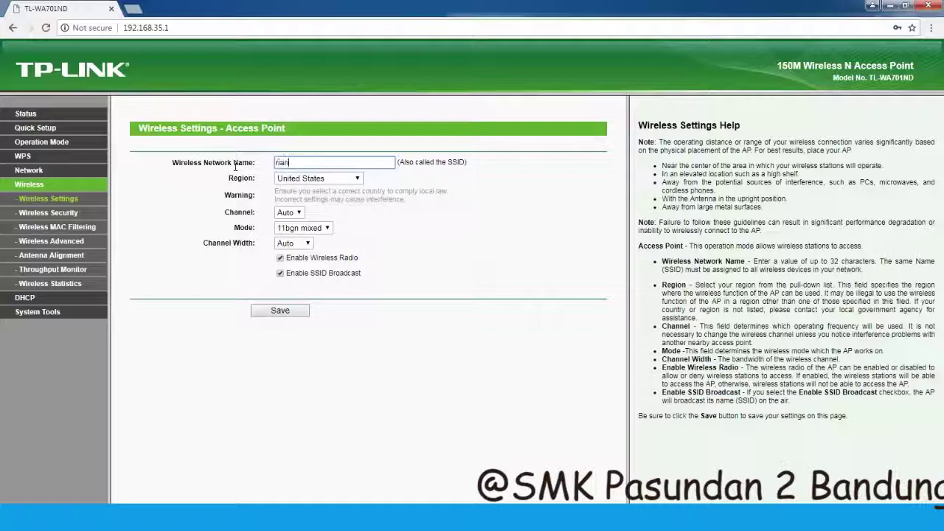
click(287, 312)
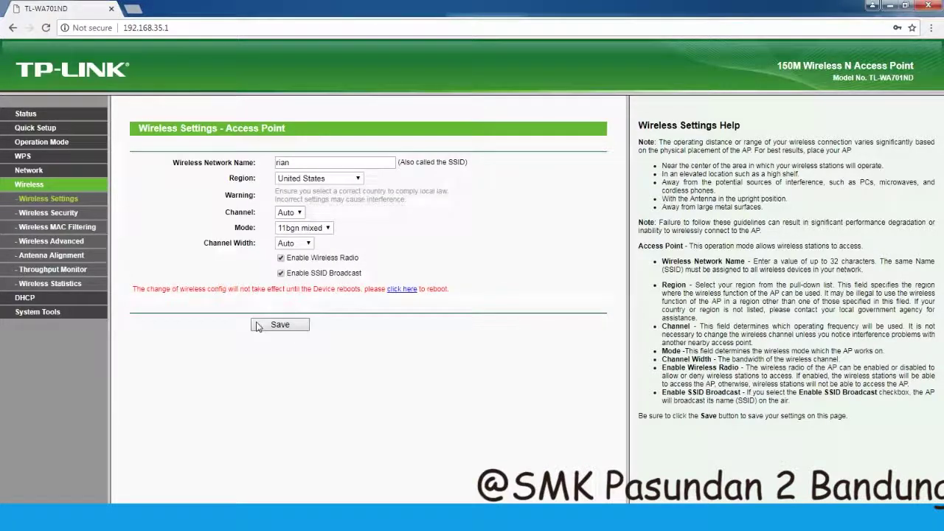
click(48, 213)
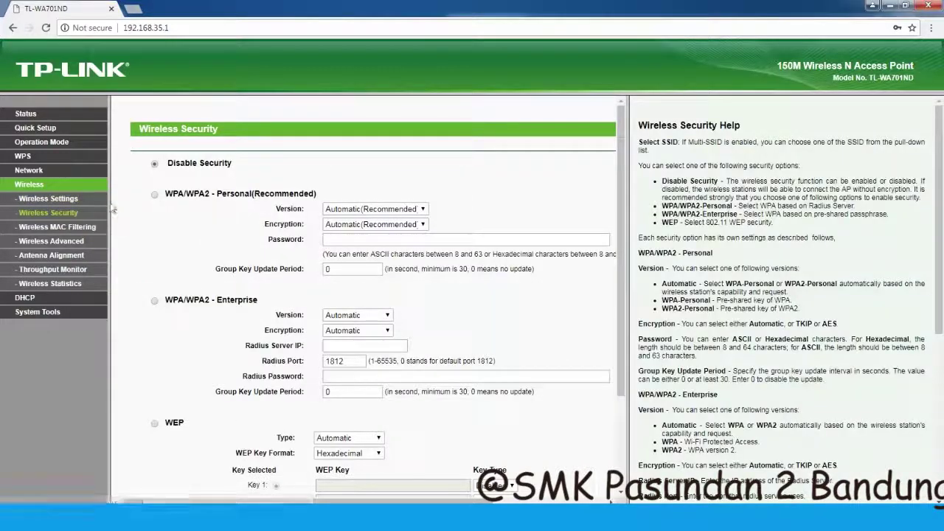
- Note '6.tidak pakai security' in Notepad, leaving security disabled, then view Wireless MAC Filtering
key(alt+Tab)
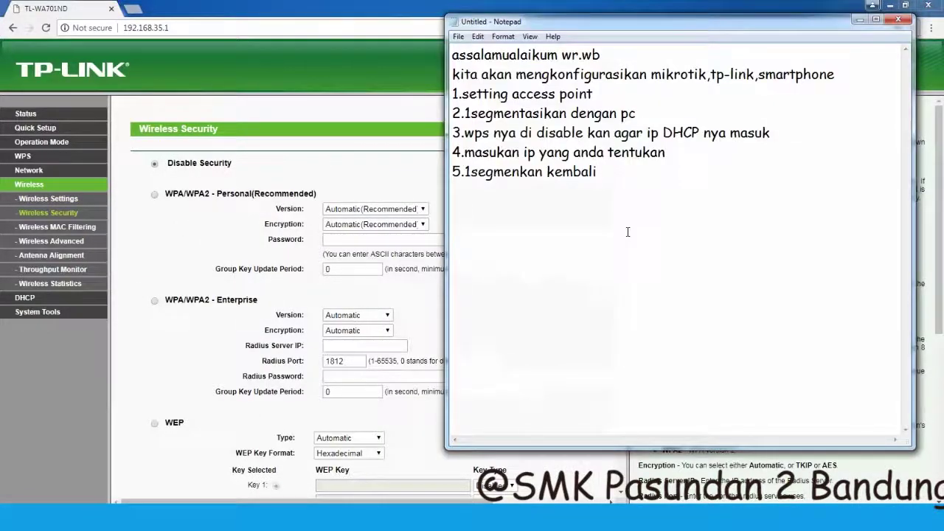
text(6.tidak pakai)
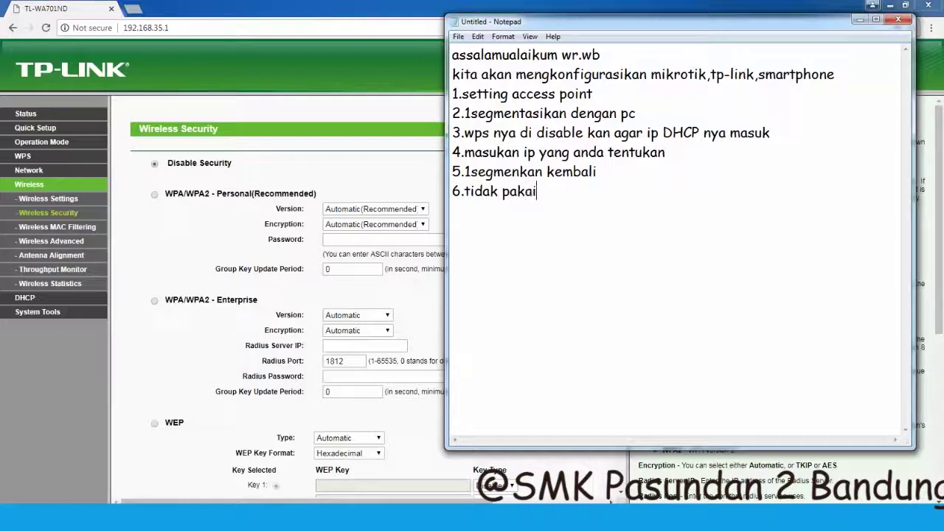
text( security)
click(144, 260)
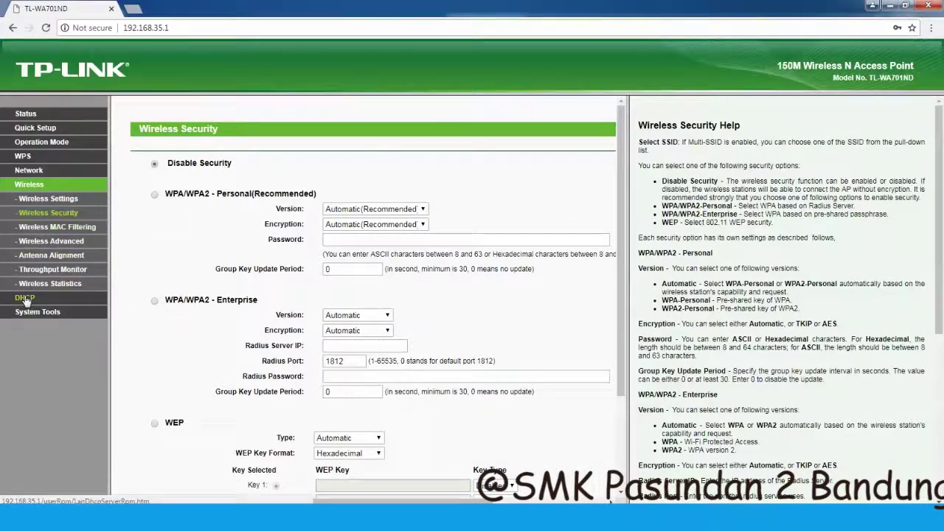
click(37, 227)
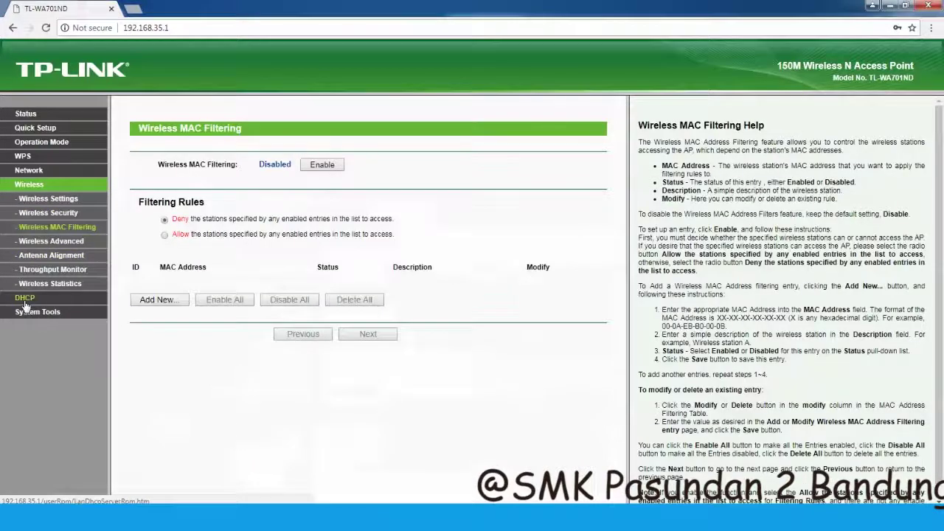
- Set the access point's DHCP Server to Disable on the DHCP Settings page
click(24, 298)
click(35, 186)
click(48, 212)
click(53, 228)
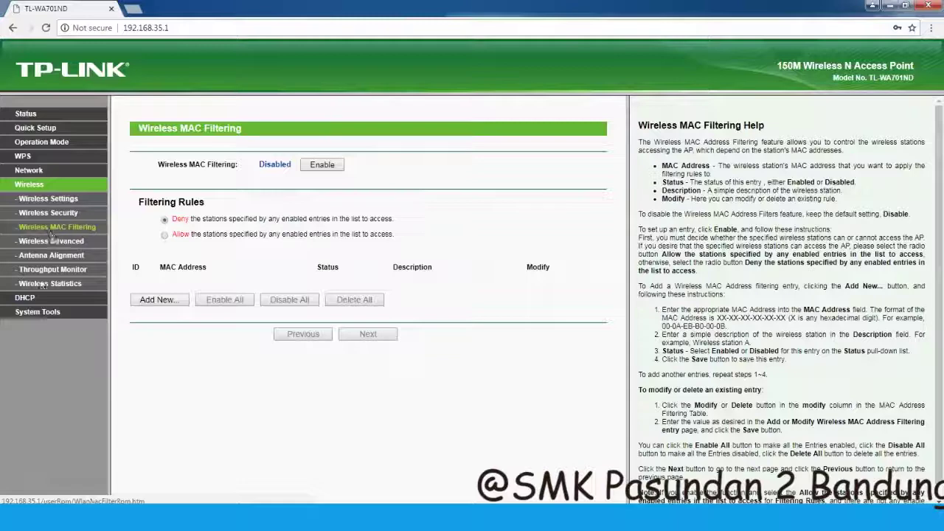
click(24, 298)
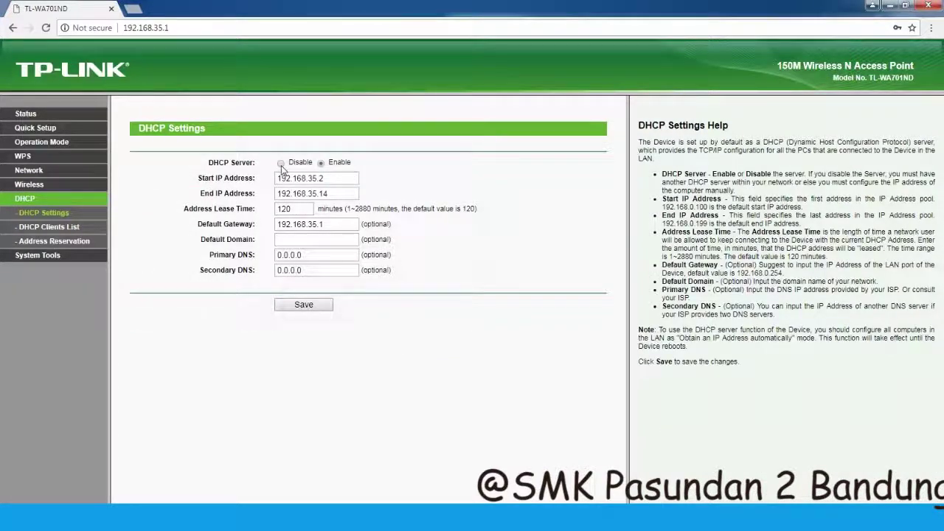
click(281, 164)
- Note step 7 about disabling the access point's DHCP, begin line 8, and save the setting
key(alt+Tab)
key(Return)
text(7.)
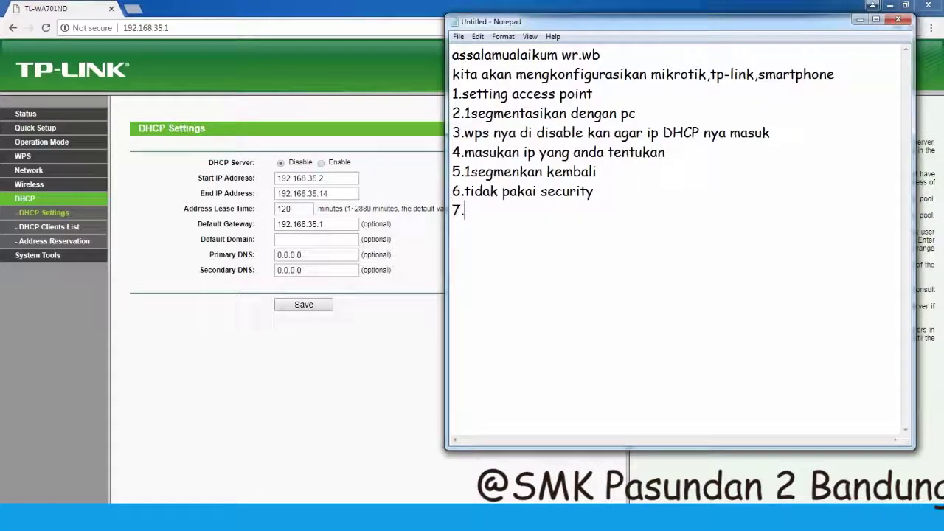
text(DHCP di access point di)
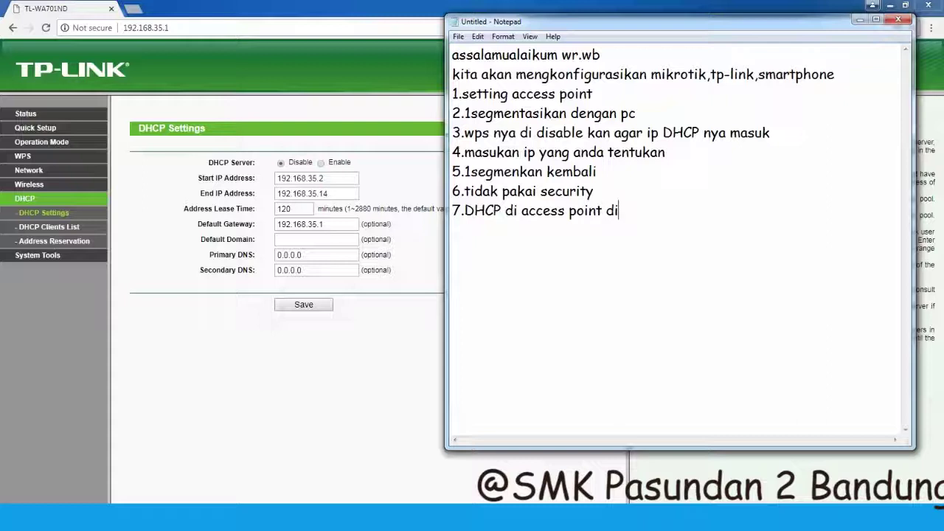
text( disable kan karena kita akan menggunakan a)
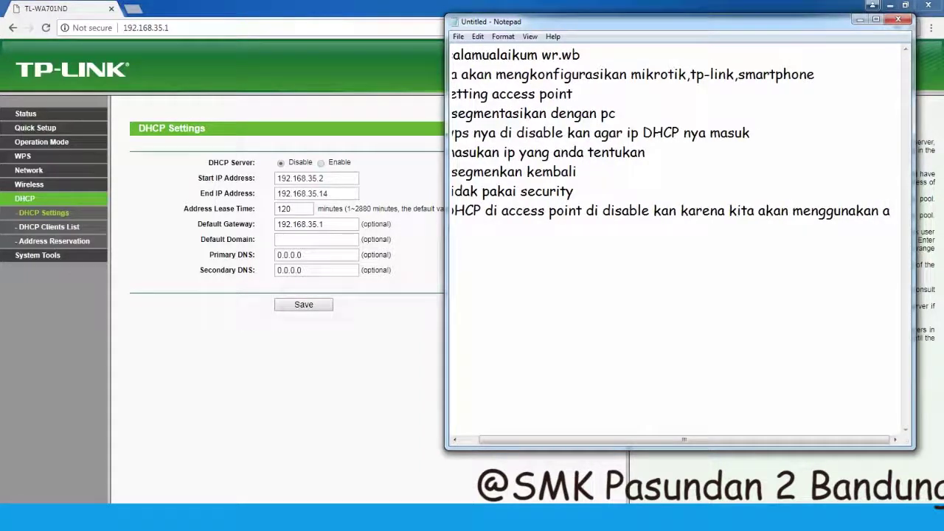
text(pip H)
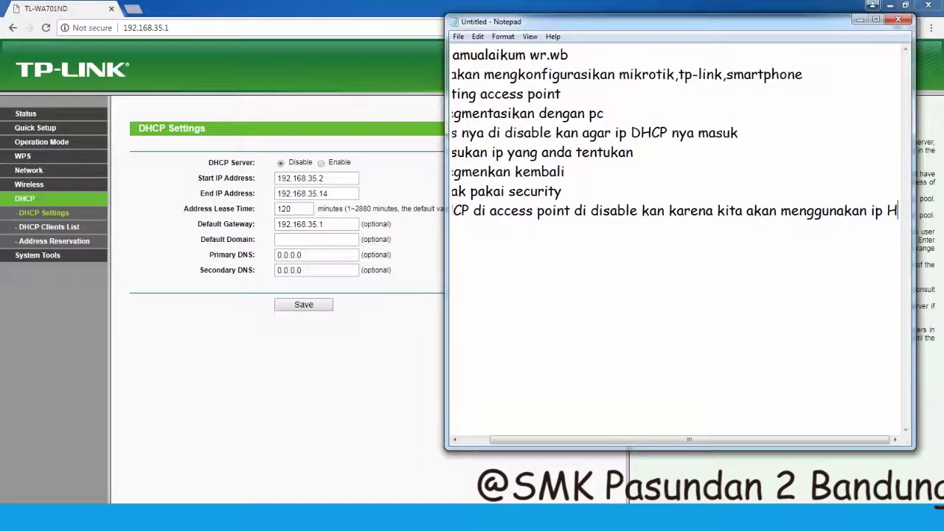
text(HCP di router)
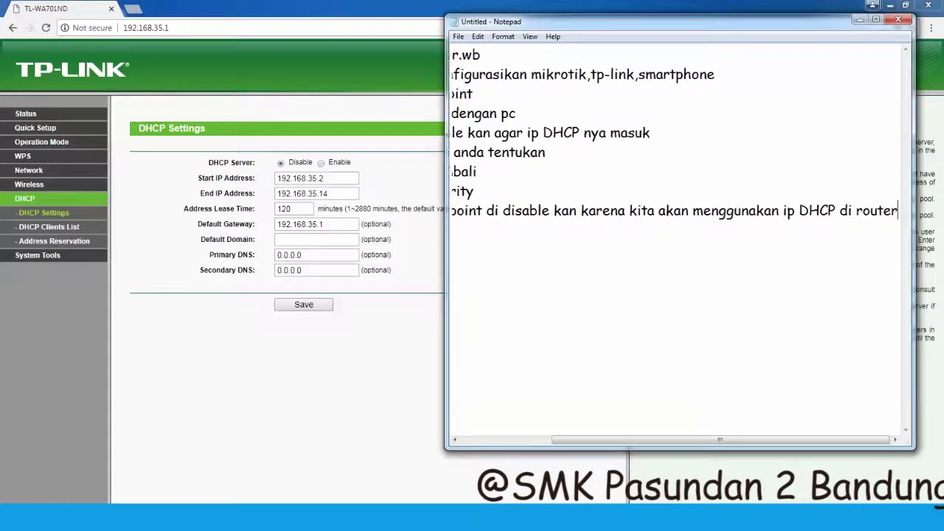
key(Home)
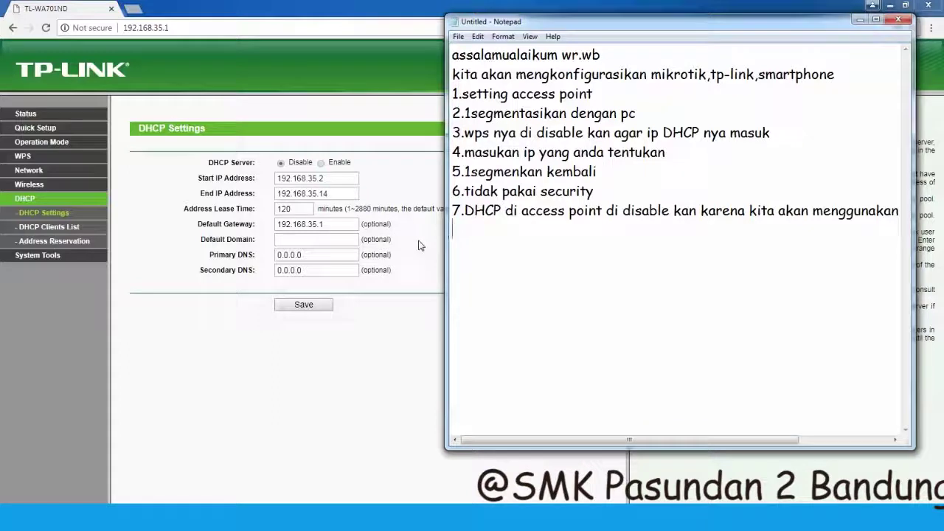
text(8.)
click(312, 365)
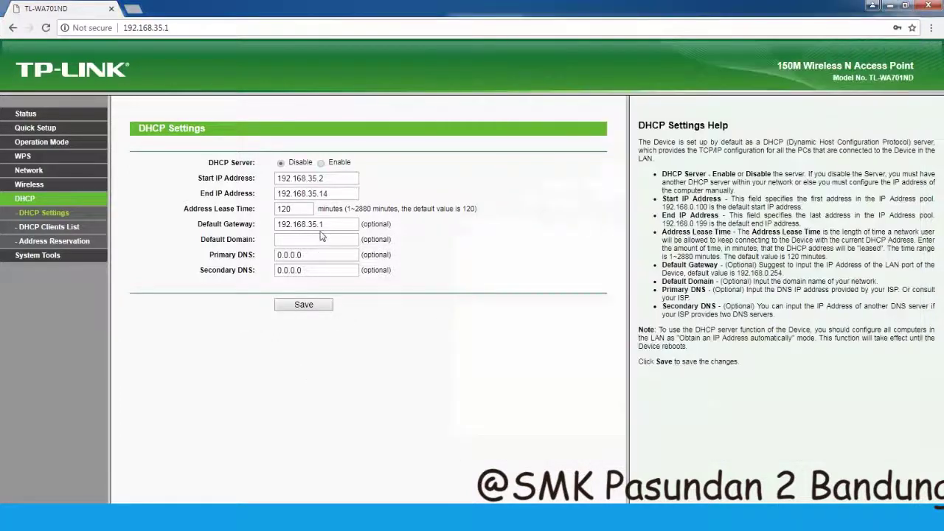
click(303, 307)
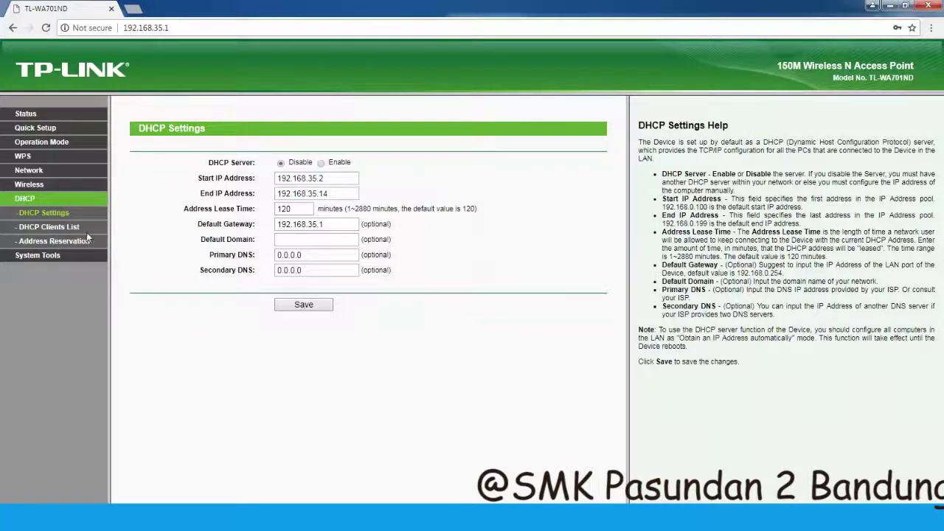
- Reboot the access point from System Tools > Reboot and confirm the restart
click(46, 256)
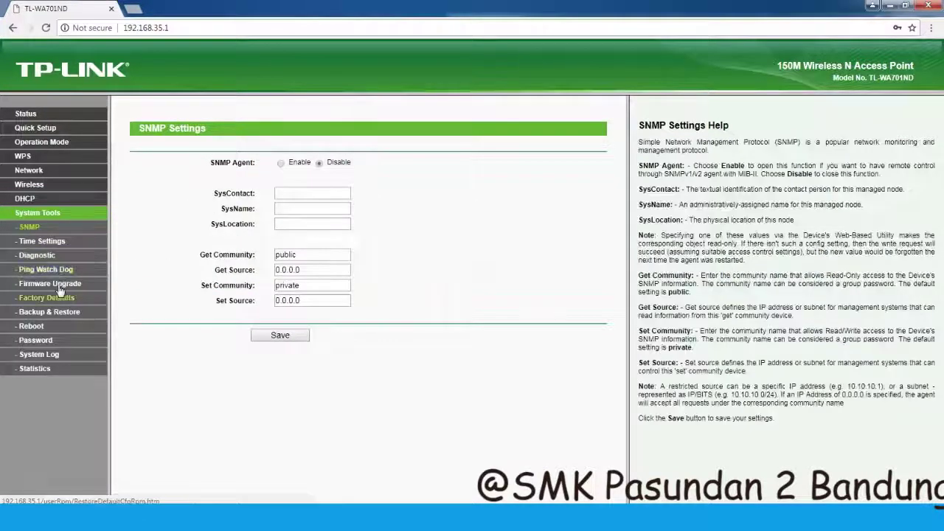
click(37, 330)
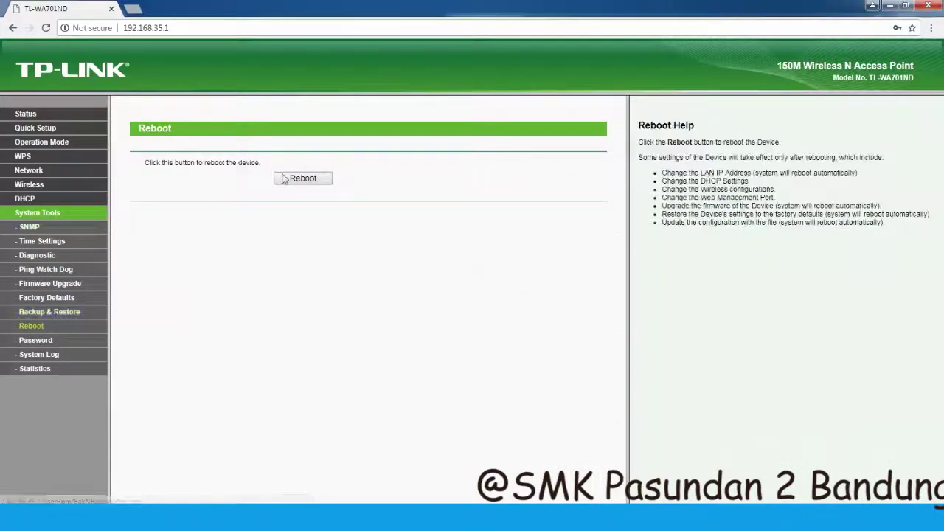
click(297, 178)
click(528, 93)
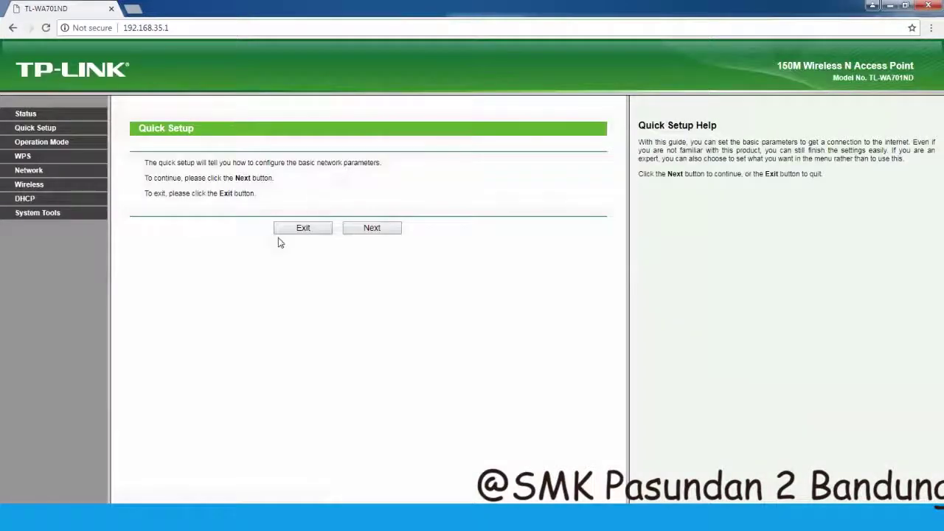
- Write step 8, 'cabut kabel utp dari accesspoint, sambungkan ke router mikrotik', fixing typos, and start line 9
key(alt+Tab)
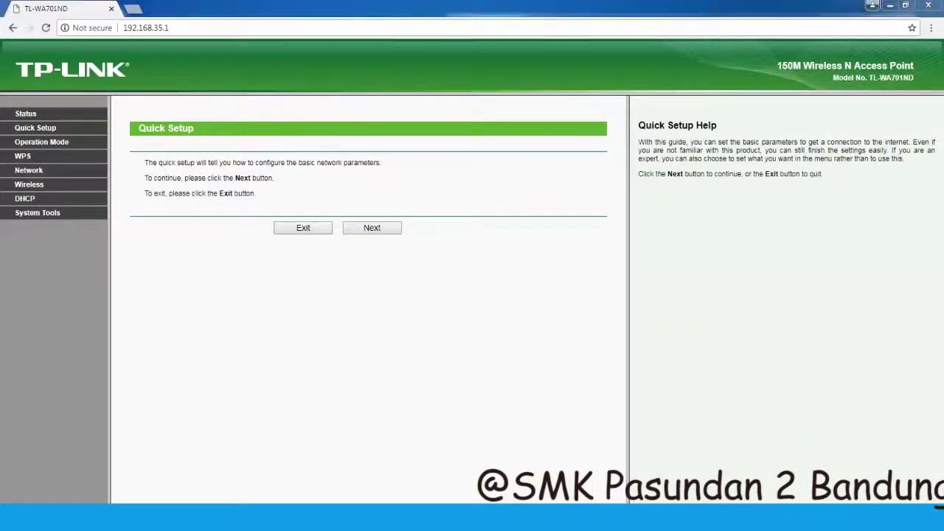
text(jika )
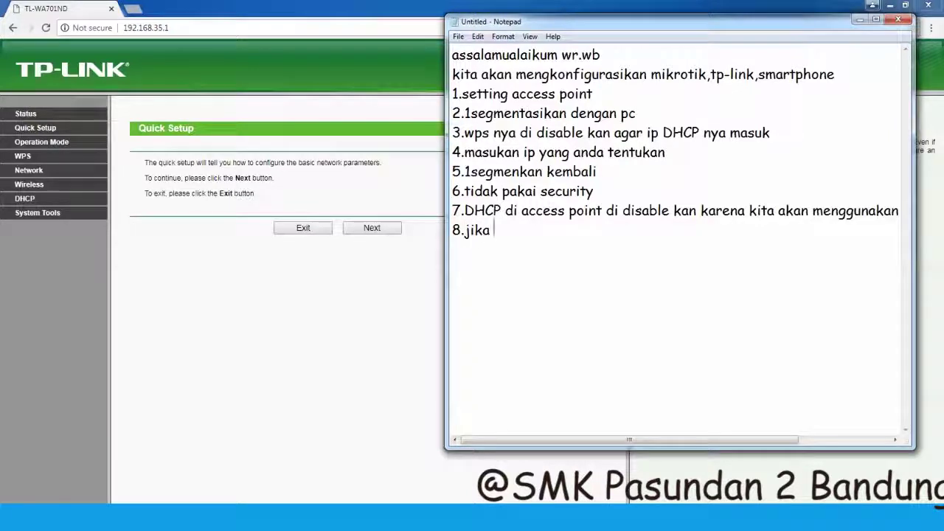
text(sudah cabut ka)
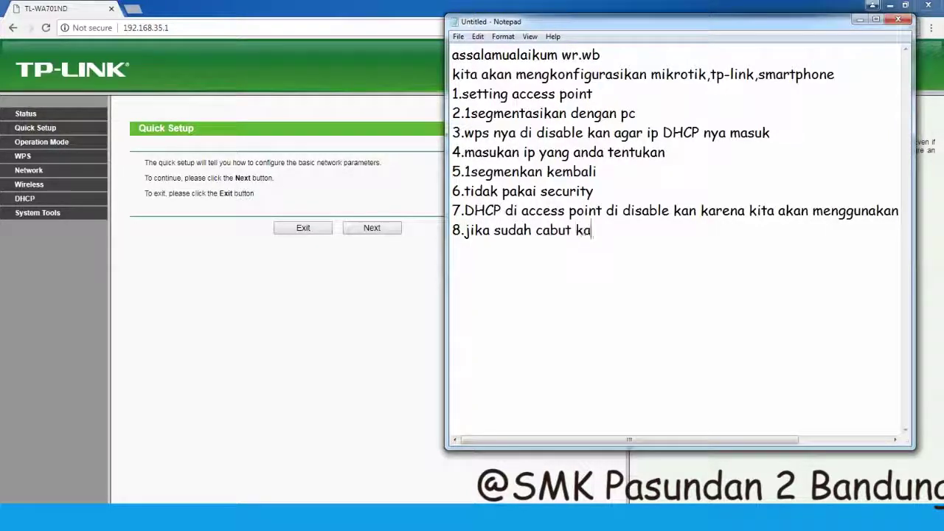
text(bel utp dari ac)
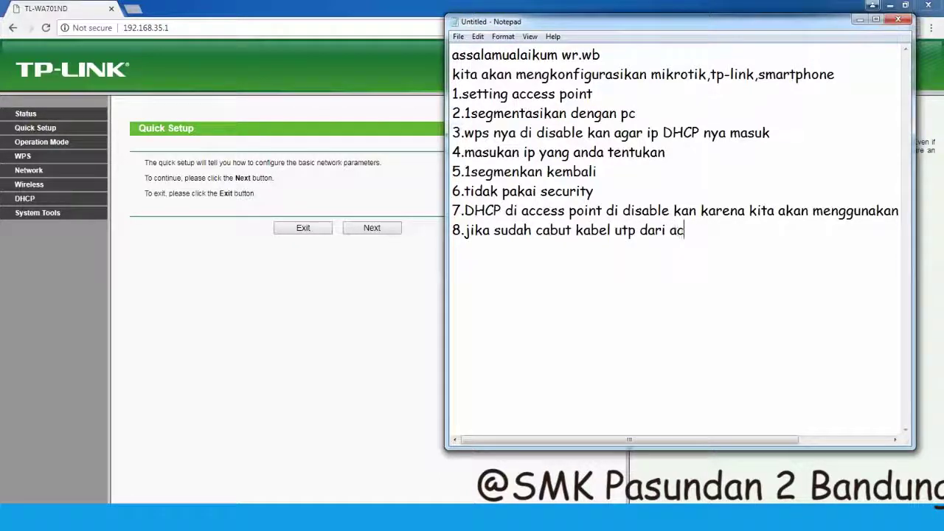
text(cesspoint ke)
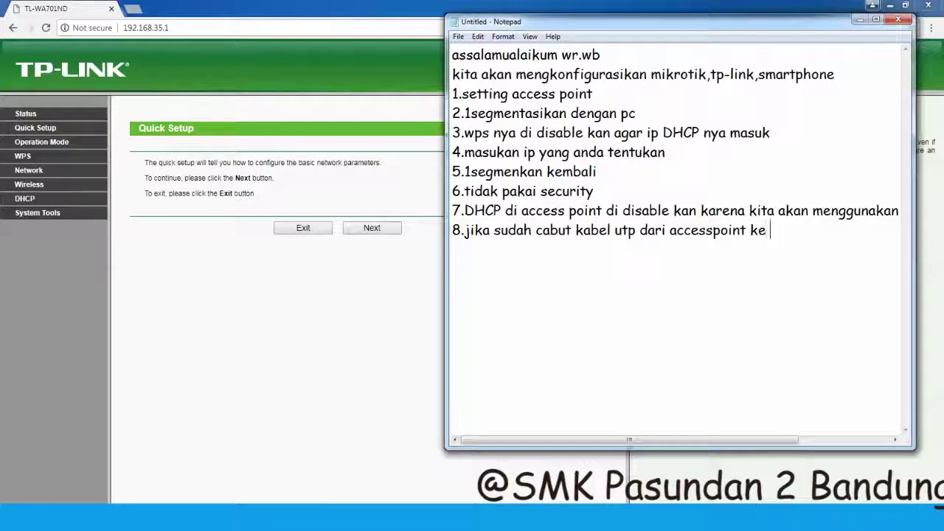
text( router mikrotik)
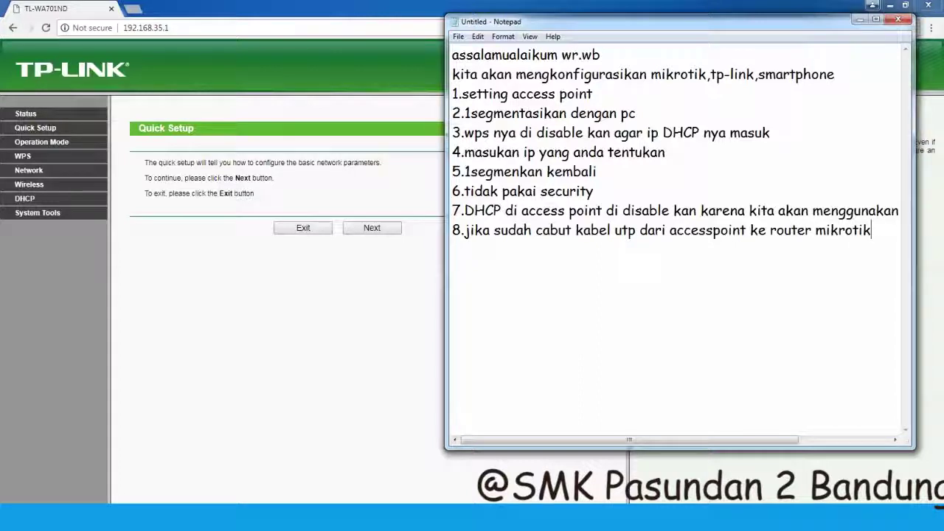
key(BackSpace)
key(BackSpace)
key(BackSpace)
key(BackSpace)
key(BackSpace)
key(BackSpace)
key(BackSpace)
key(BackSpace)
key(BackSpace)
key(BackSpace)
key(BackSpace)
key(BackSpace)
key(BackSpace)
key(BackSpace)
key(BackSpace)
key(BackSpace)
key(BackSpace)
key(BackSpace)
text(sambungka)
text(n kabel )
text(y)
text(tpnya ke)
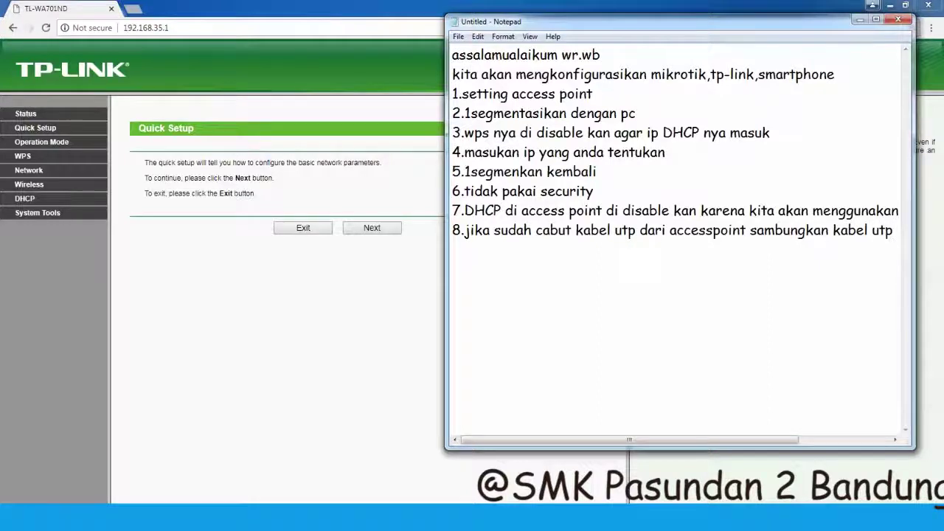
text( router mikr)
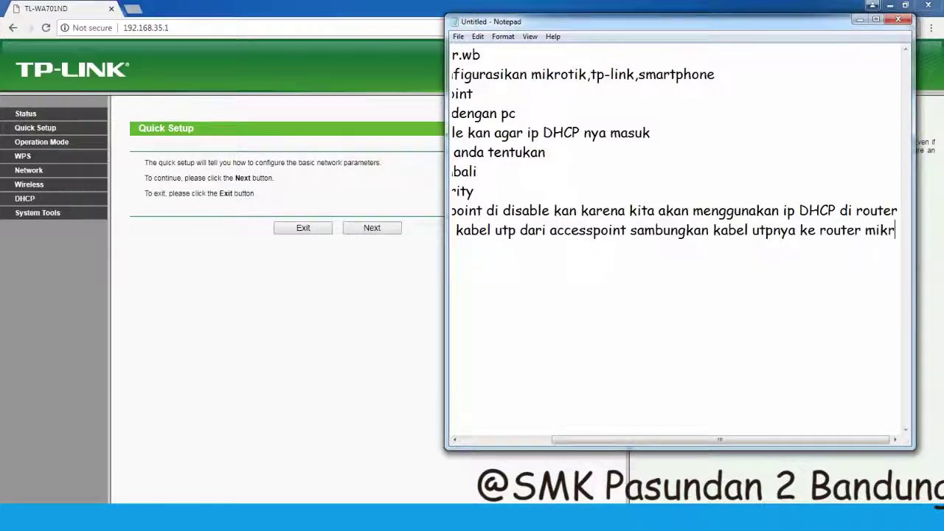
text(otik)
key(Return)
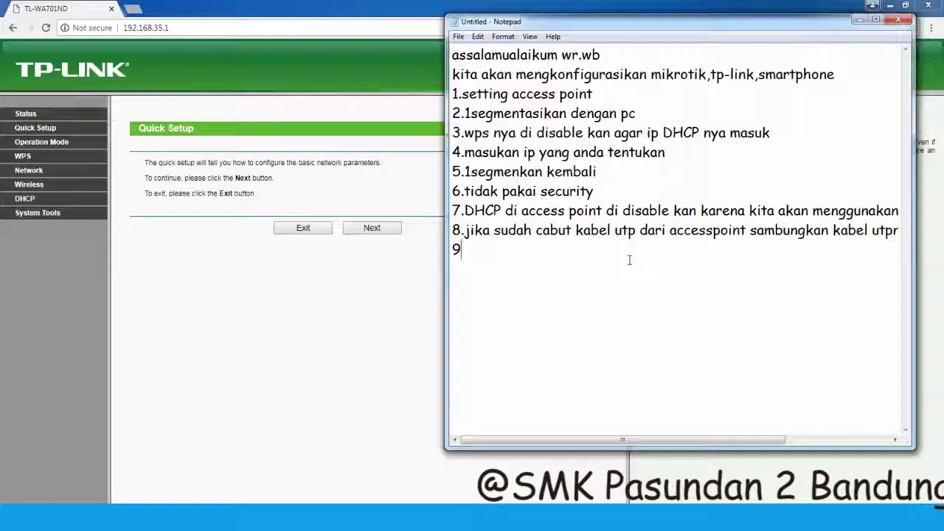
text(d)
key(BackSpace)
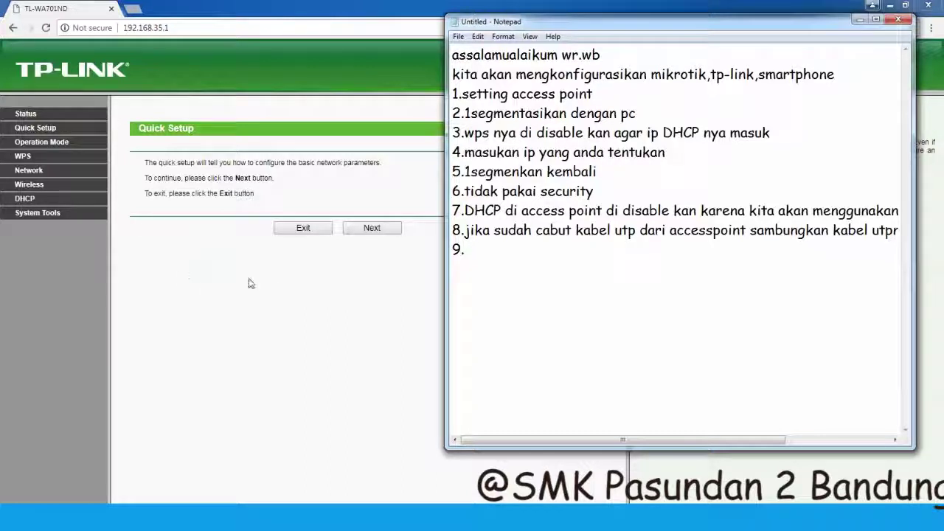
- Close the access point's browser page, launch WinBox and connect to the MikroTik router from Neighbors
click(284, 292)
click(310, 230)
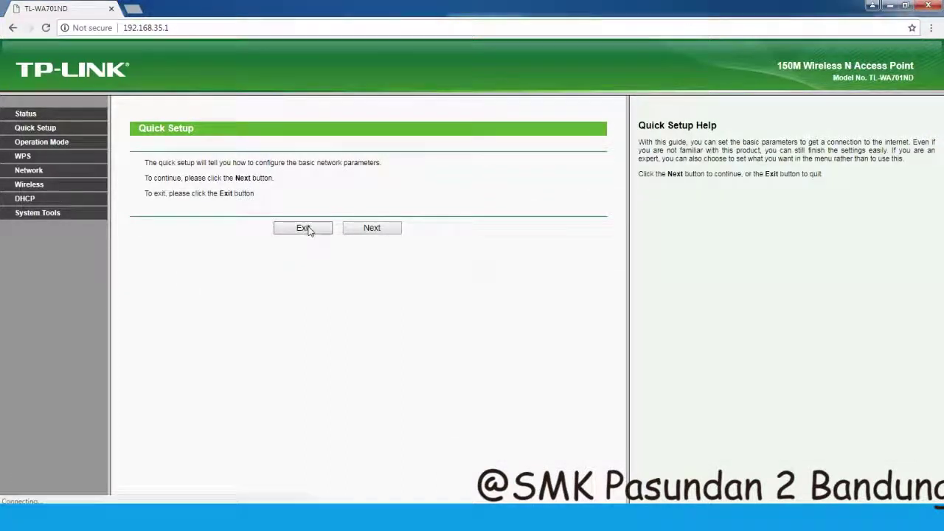
click(928, 6)
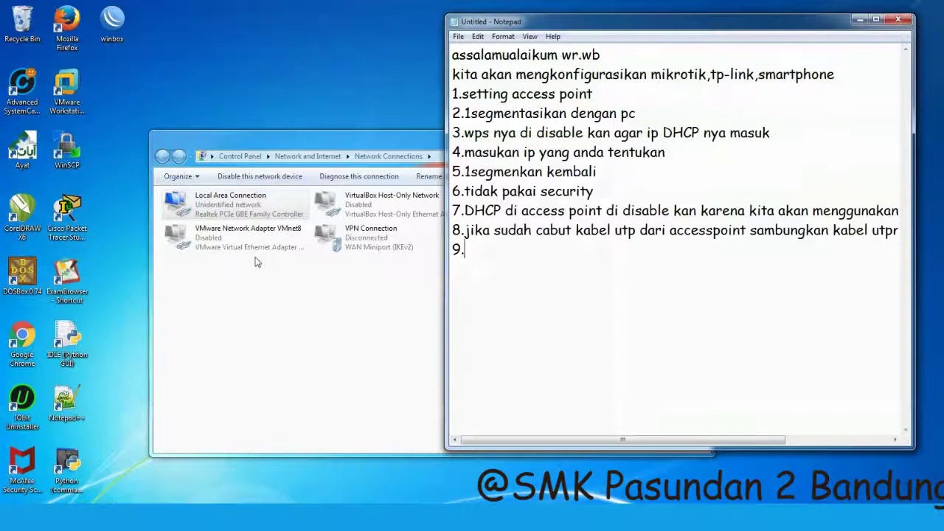
click(235, 318)
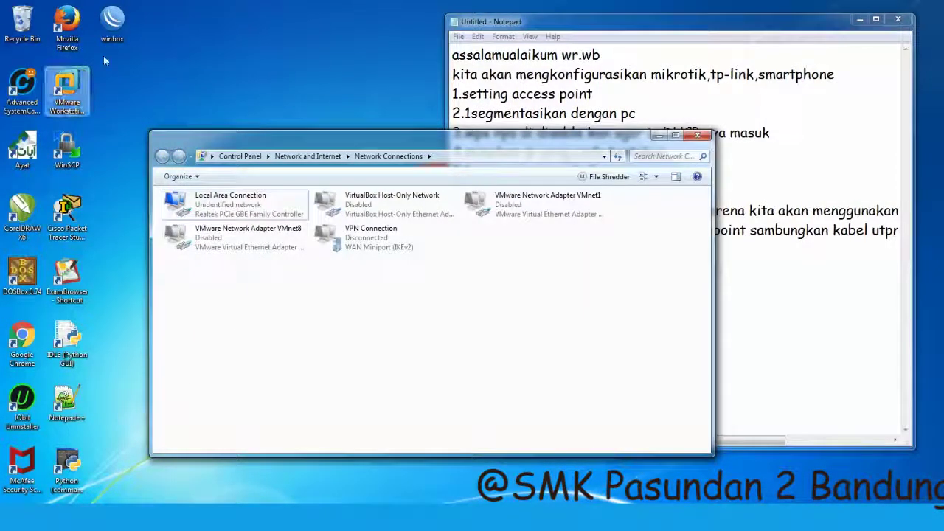
double_click(112, 22)
click(553, 269)
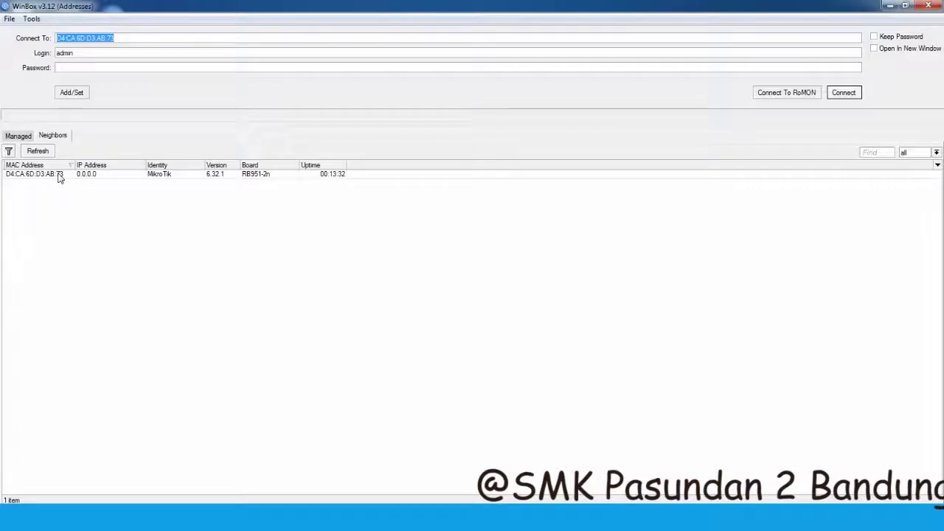
click(59, 176)
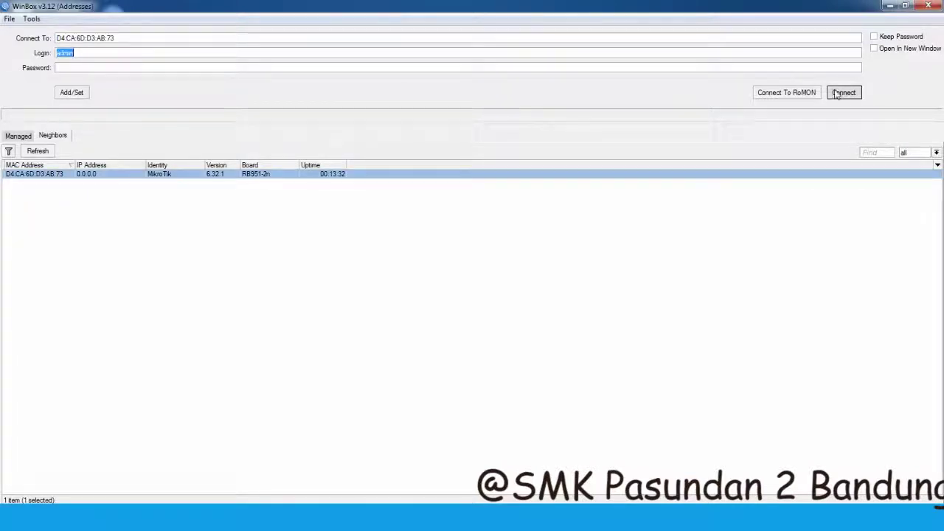
click(843, 93)
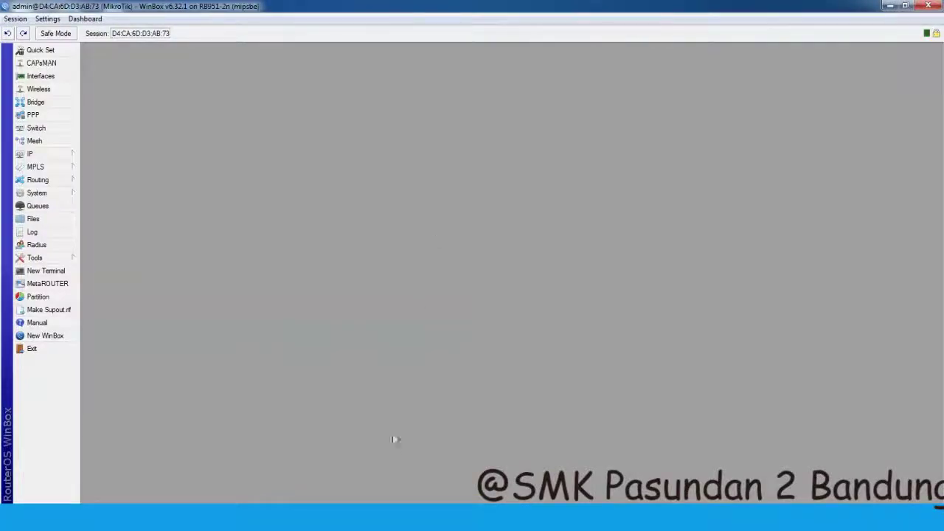
- Browse the IP and Routing menus, then open the router's Interface List
key(alt+Tab)
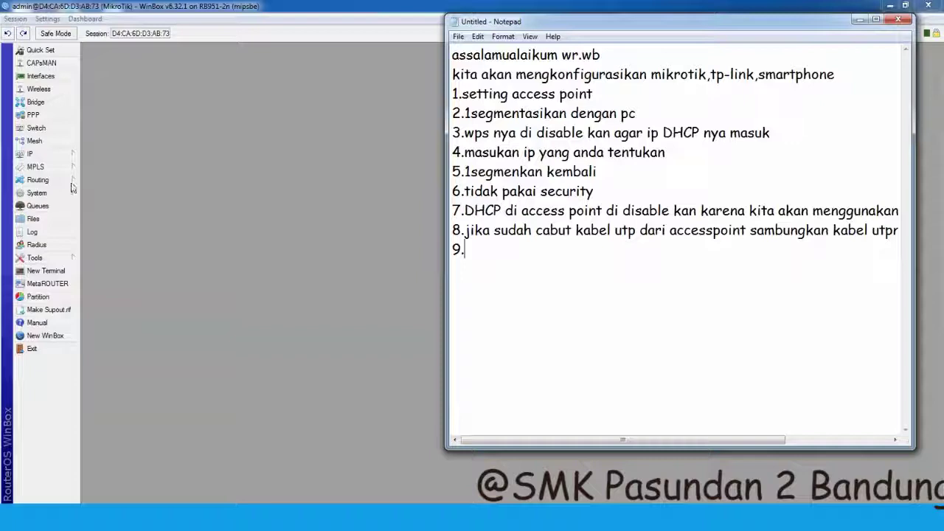
click(65, 155)
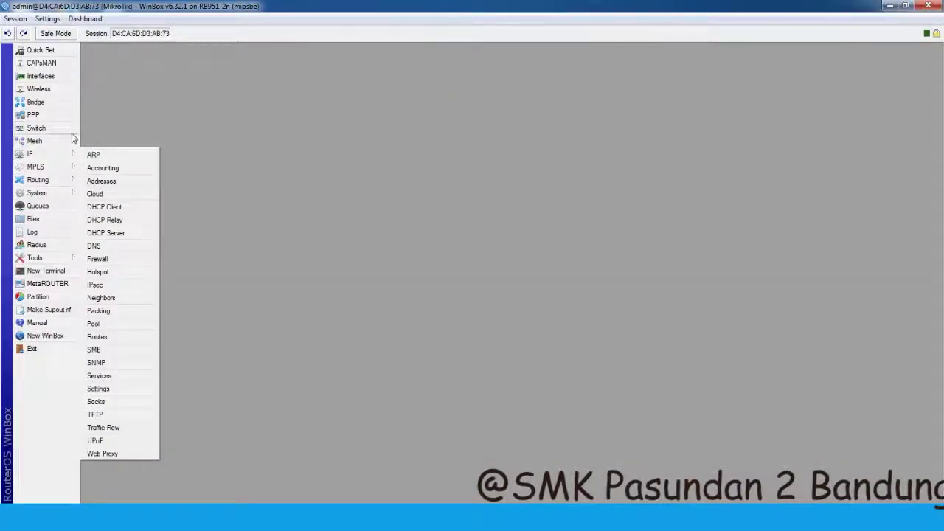
click(50, 179)
click(53, 153)
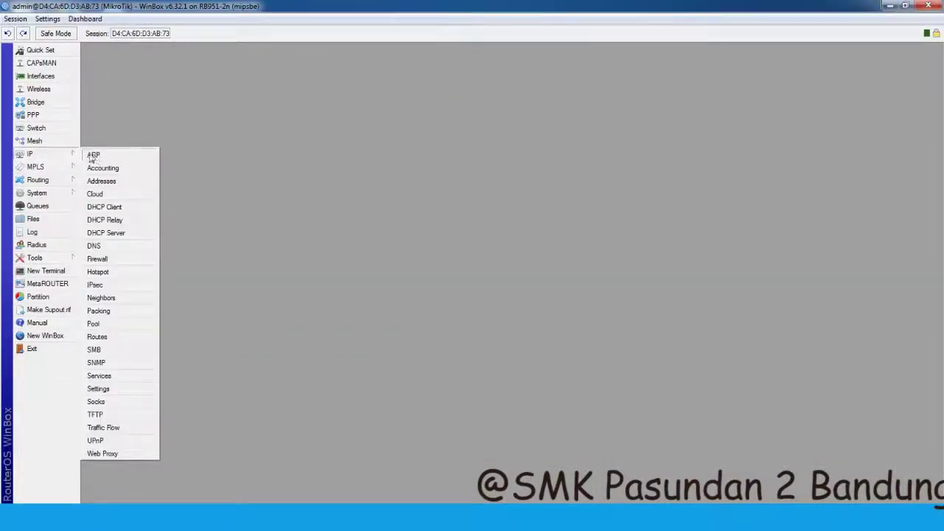
click(44, 76)
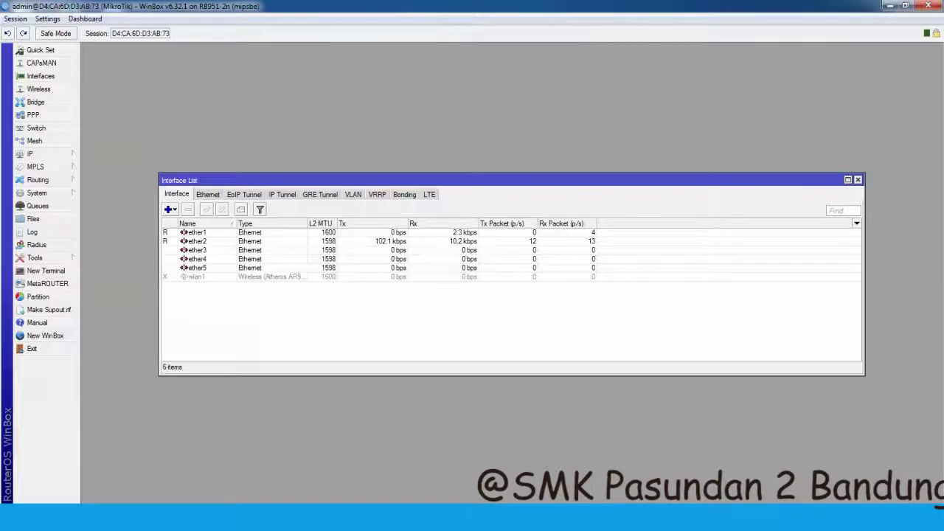
key(alt+Tab)
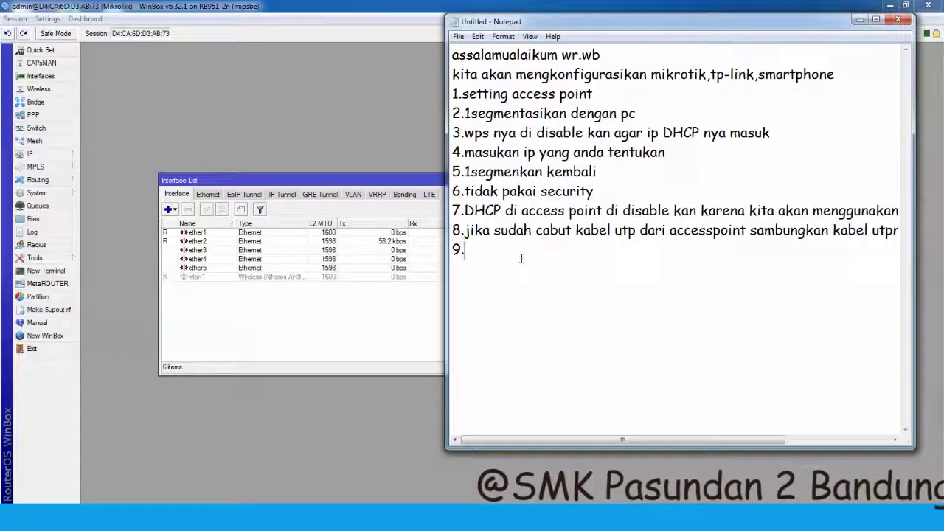
- Write step 9 'ethernet 1 terhubung ke internet, ethernet 2 terhubung ke pc' and step 10 'kemudian setting ip nya di winboox'
text(ethernet 1 ter)
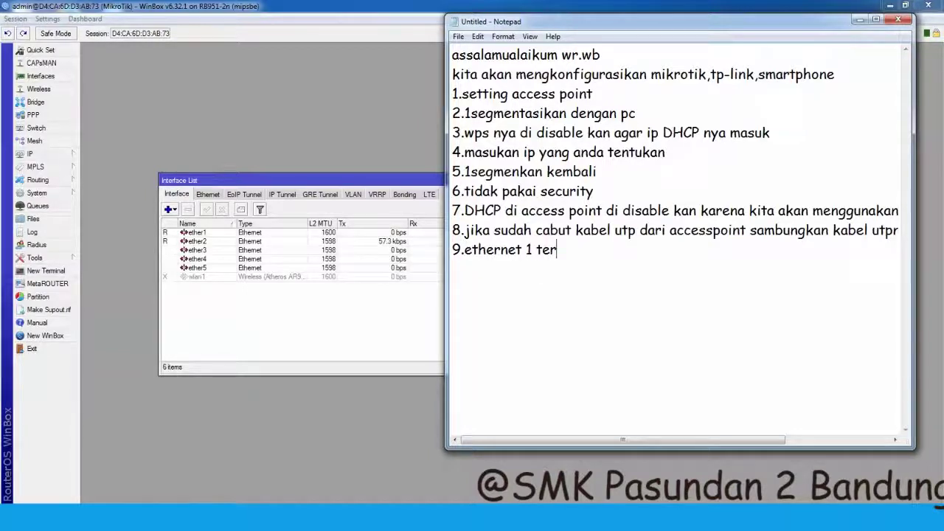
text(hubung k)
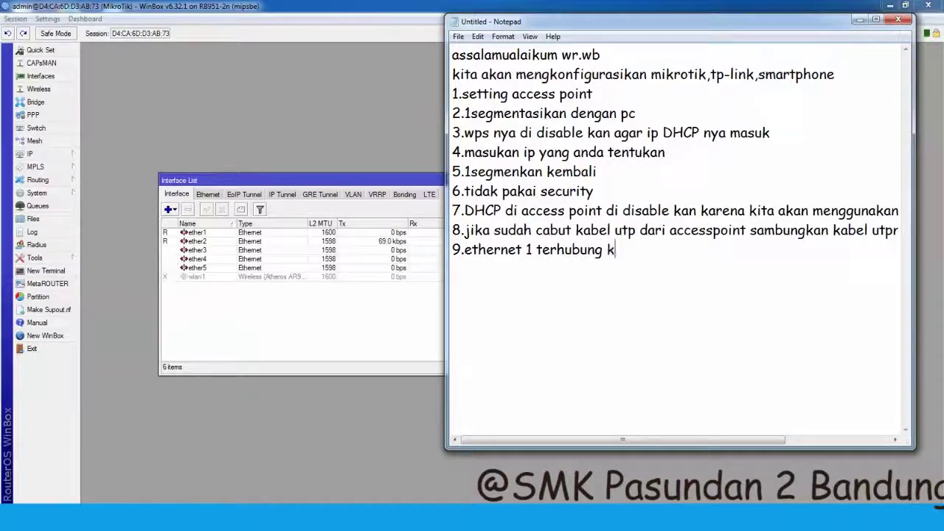
text(e internet et)
key(BackSpace)
key(BackSpace)
key(BackSpace)
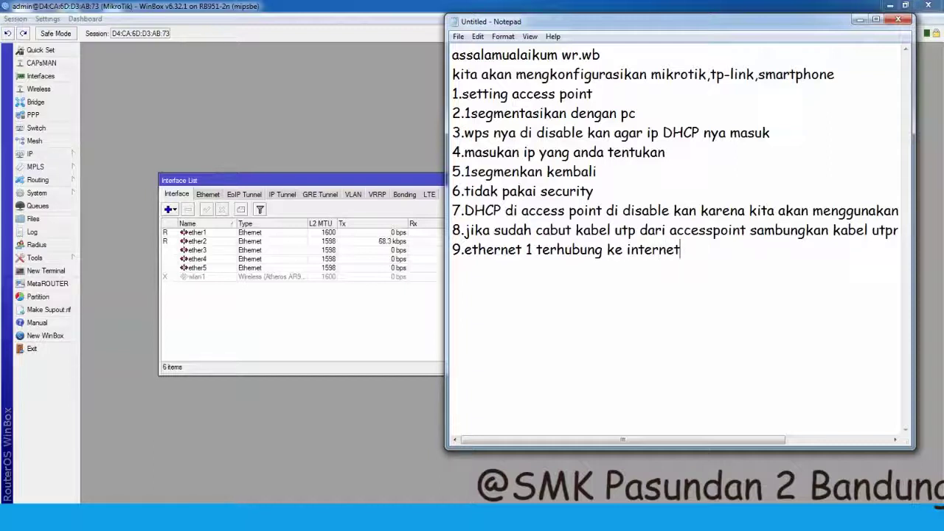
text(, ethernet )
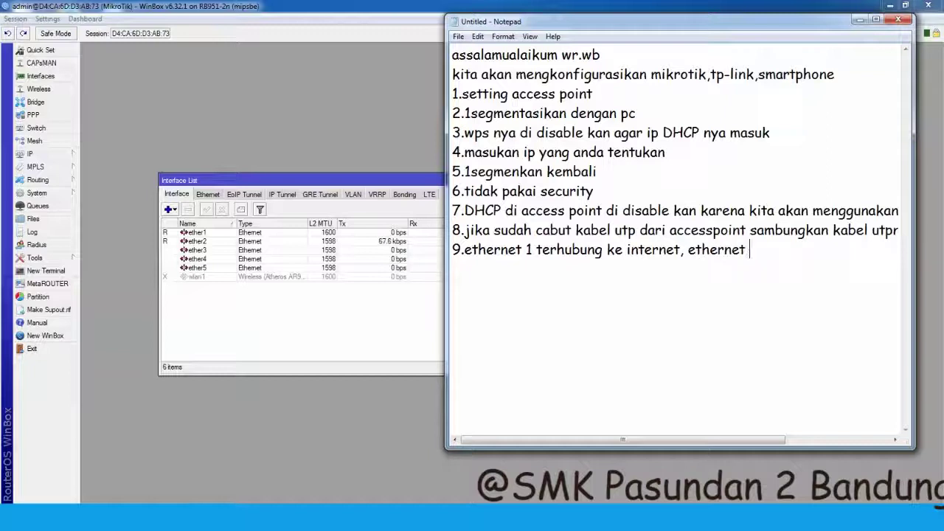
text(2 terhub)
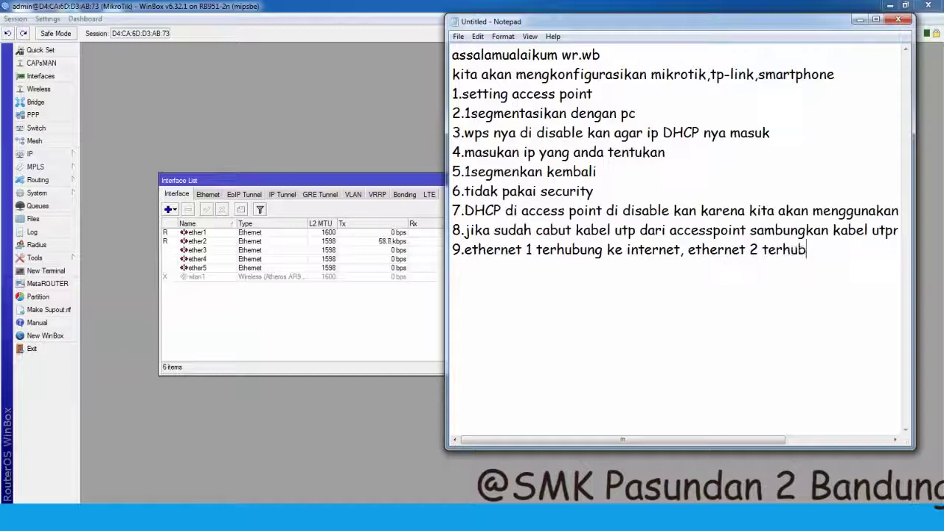
text(ung ke pc )
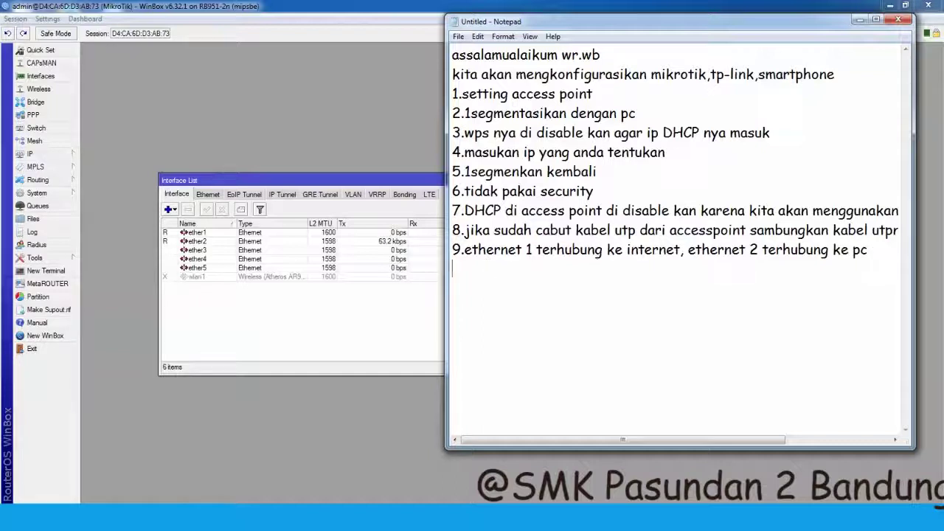
text(10.kemudian setting)
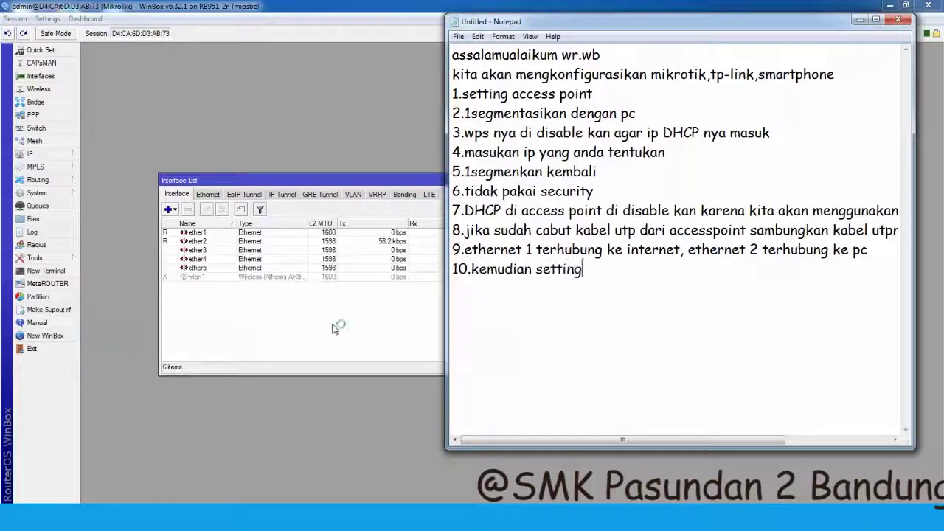
text( ip nya di)
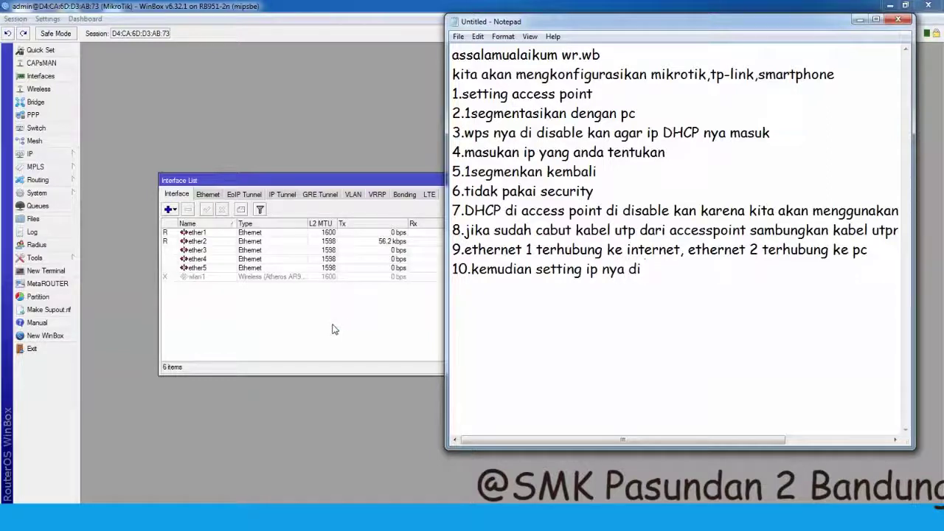
text( winboox)
- Briefly view the router's IP > Addresses list in WinBox, then close it
click(375, 336)
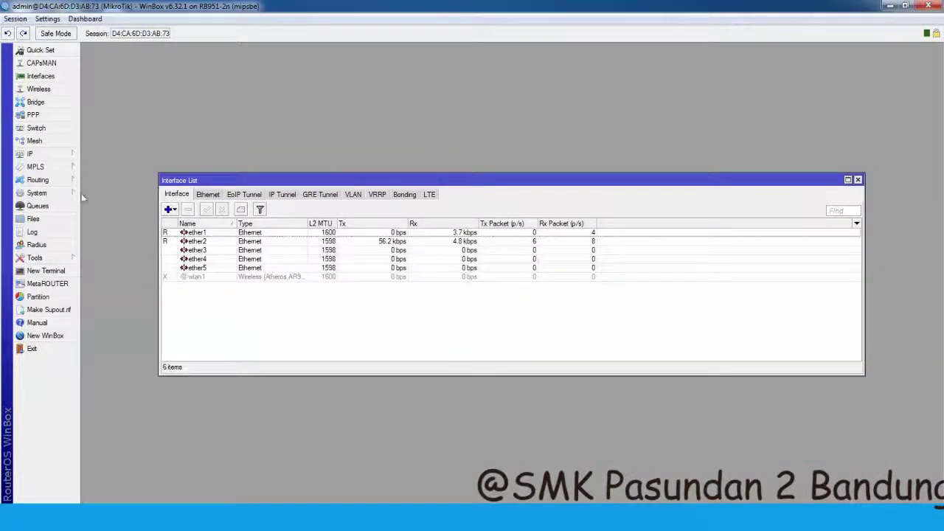
click(52, 154)
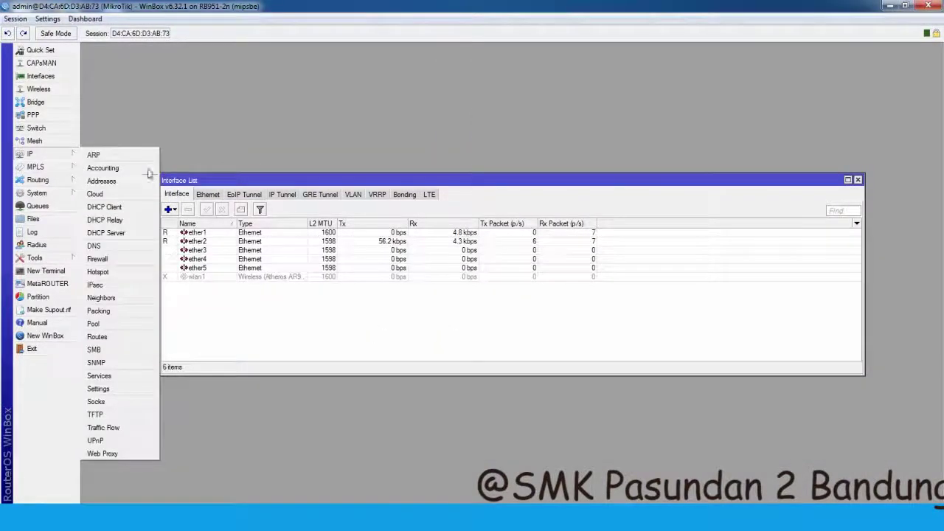
click(113, 184)
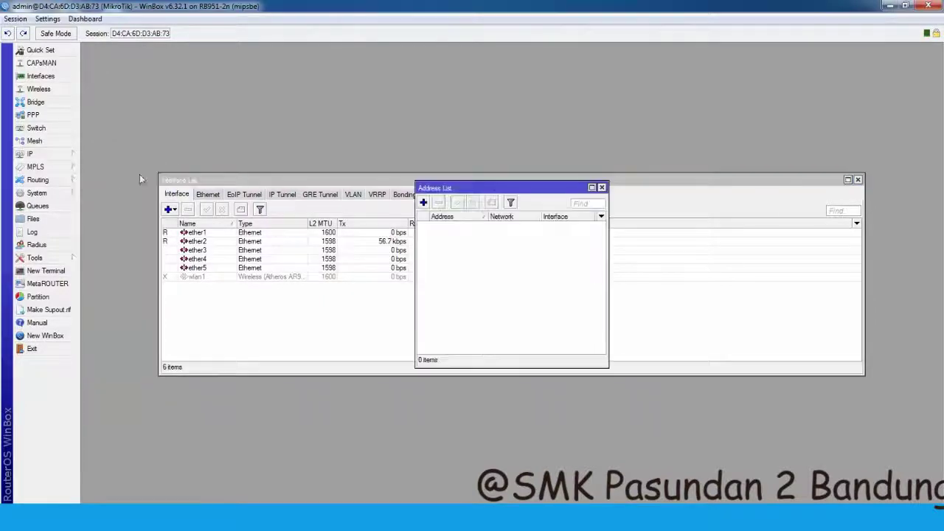
click(606, 187)
click(38, 155)
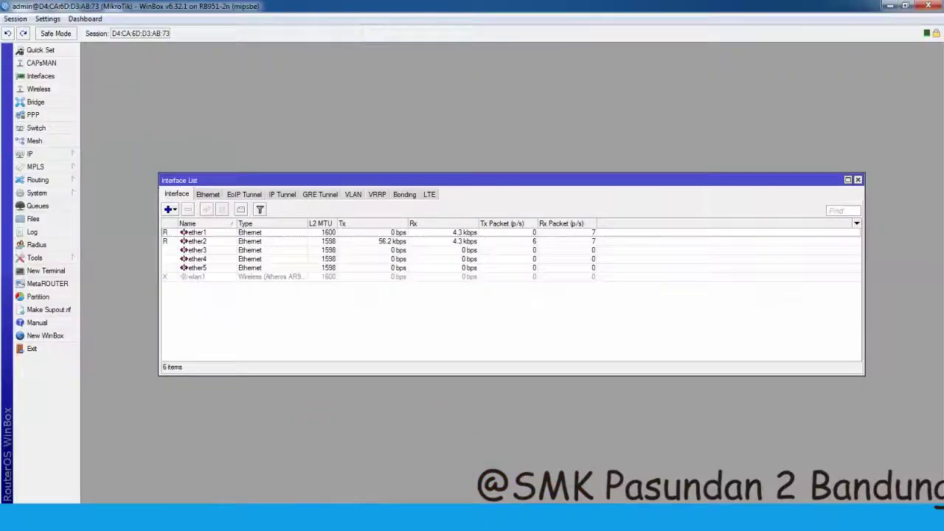
- Add step 11 'masuk ke dhcp client' to the notes, correcting the typo
key(alt+Tab)
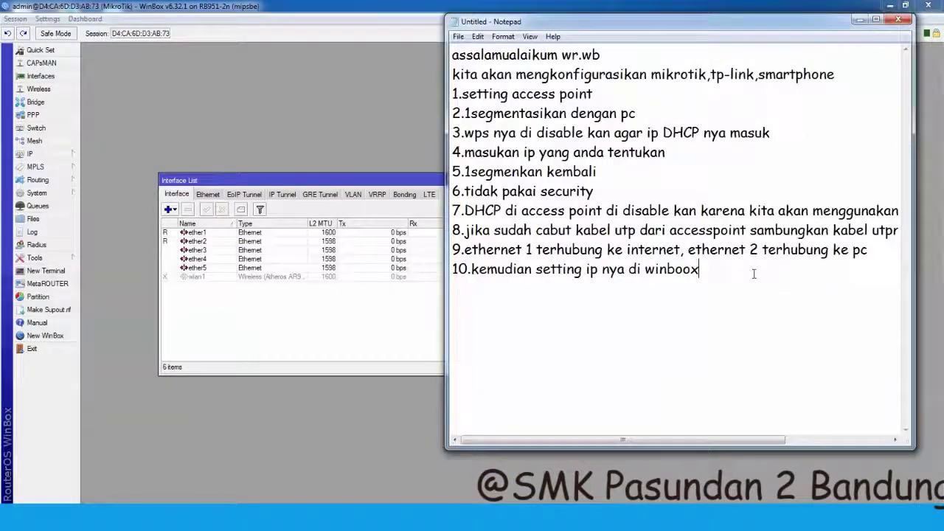
key(Return)
text(11.masuk ke )
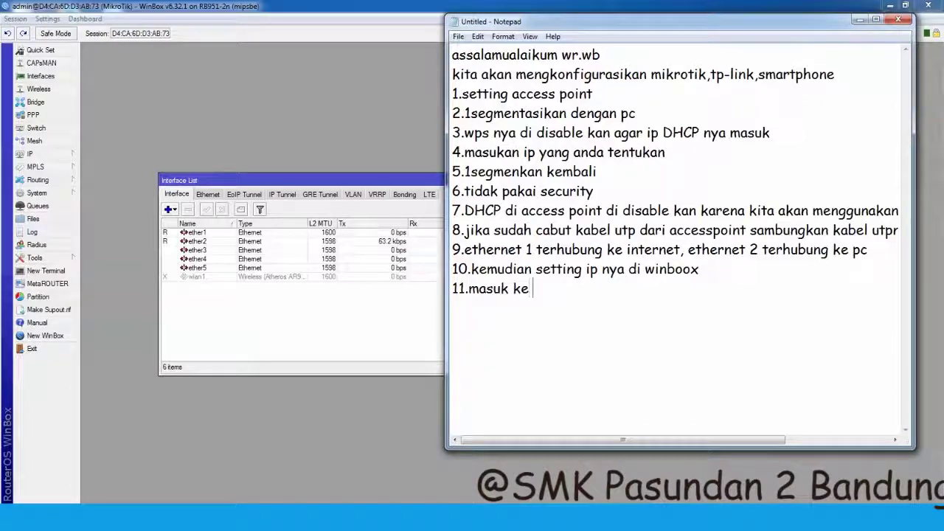
text(dhcp)
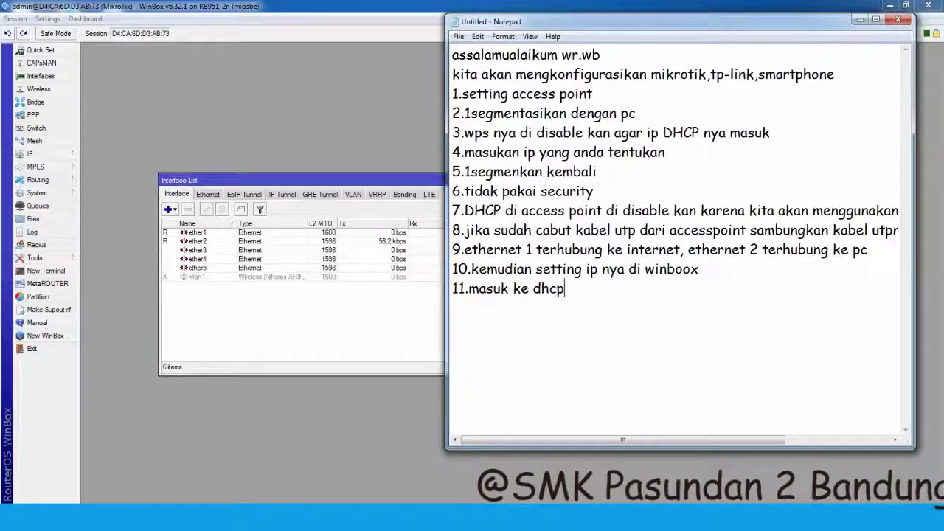
text( clinet)
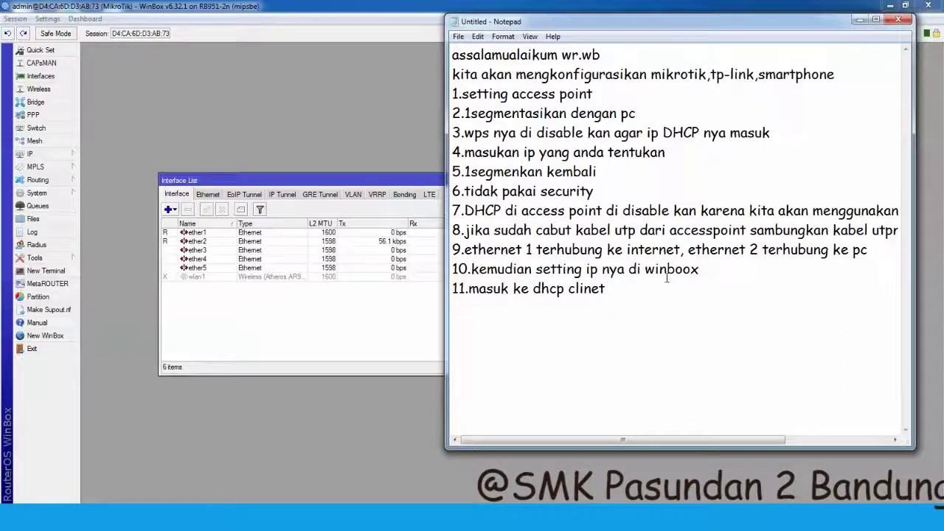
key(BackSpace)
key(BackSpace)
key(BackSpace)
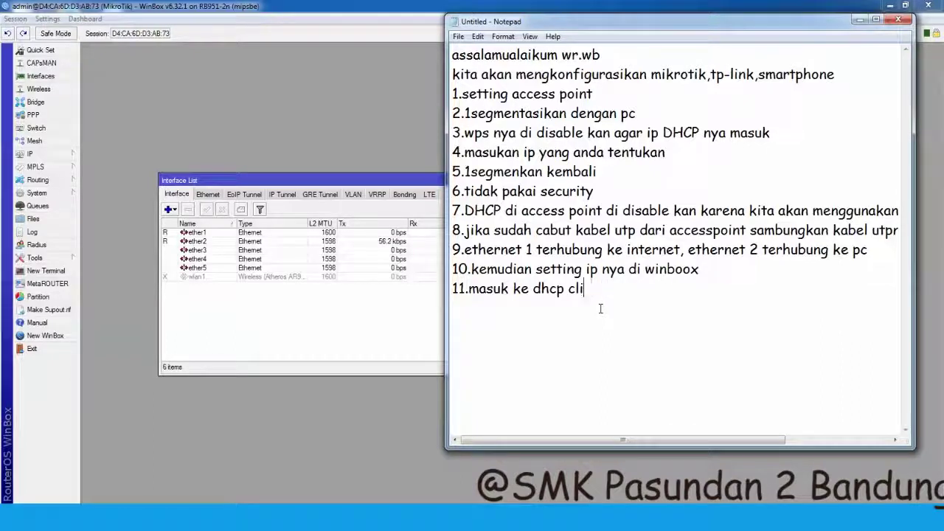
text(ent)
- Add a new DHCP client on ether2 under IP > DHCP Client
click(44, 155)
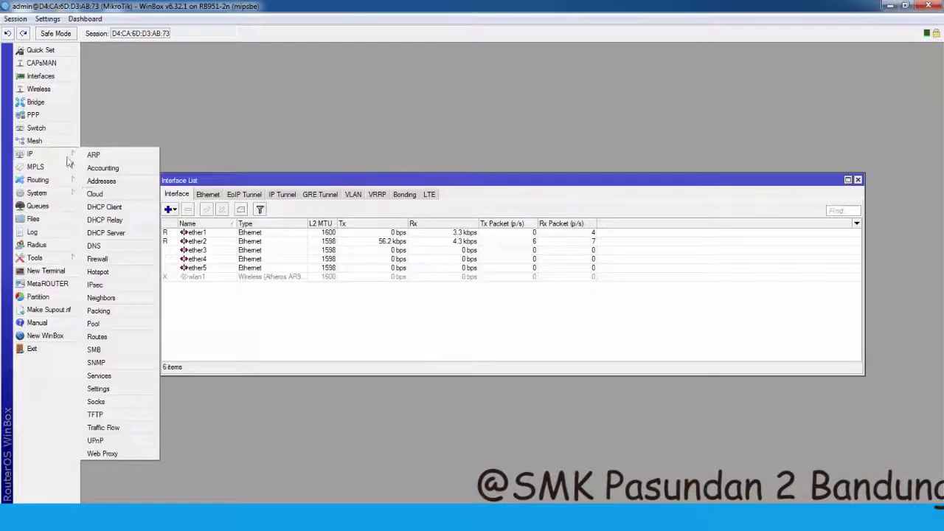
click(116, 207)
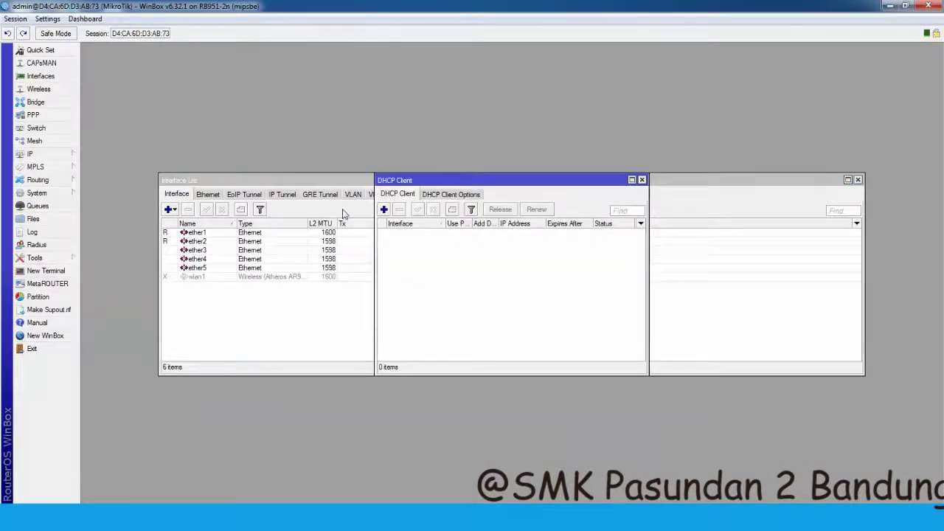
click(383, 210)
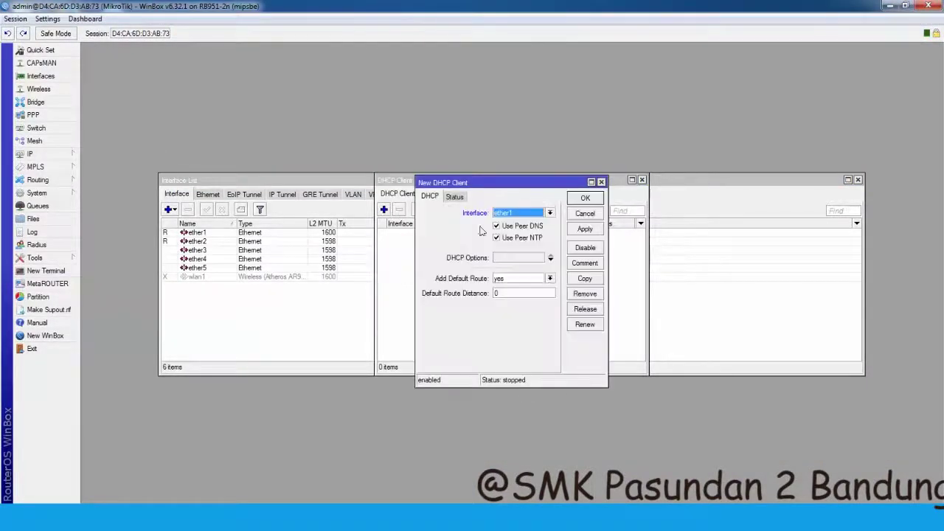
click(548, 214)
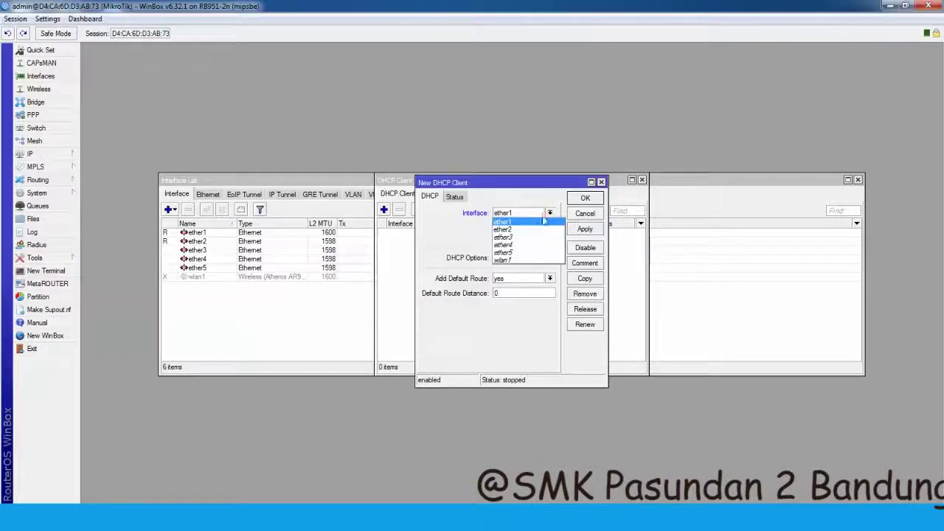
click(529, 230)
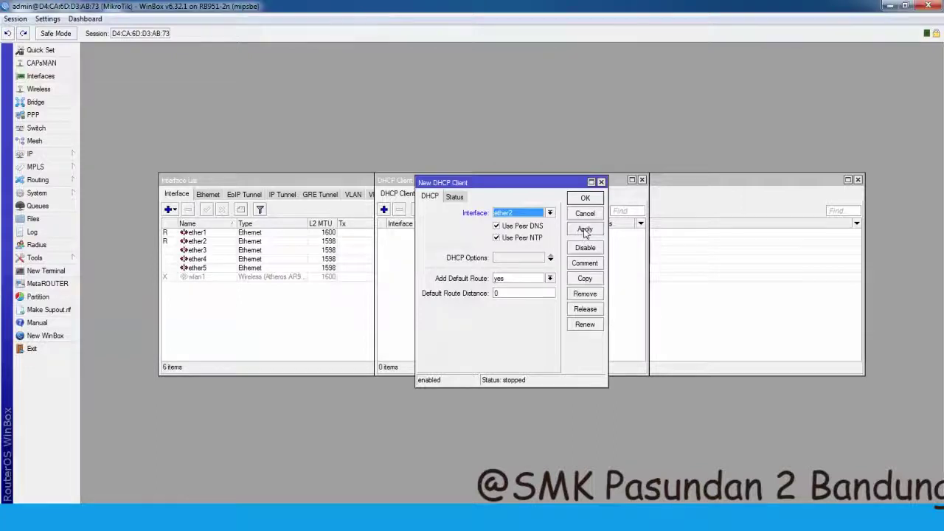
click(585, 231)
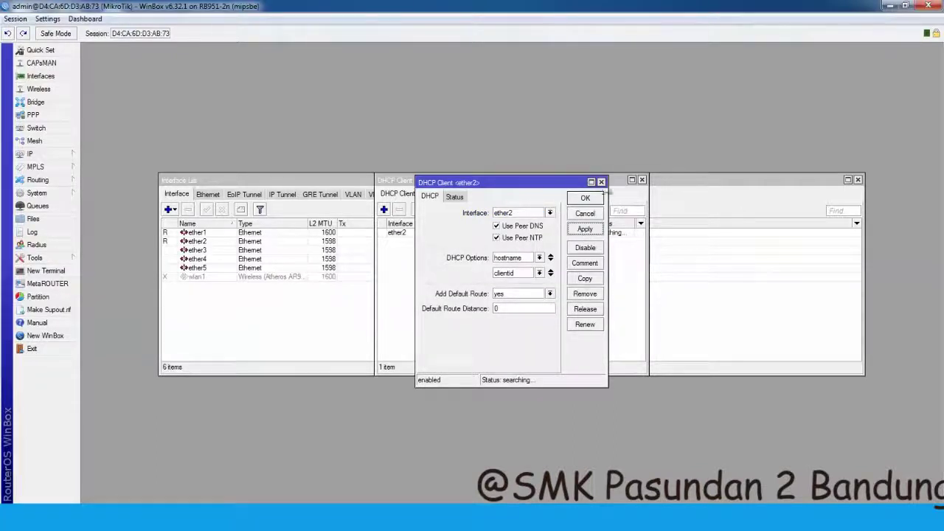
click(601, 181)
- Change the DHCP client's interface to ether1, confirm it, and close the DHCP Client list
double_click(398, 233)
click(549, 212)
click(520, 227)
click(585, 229)
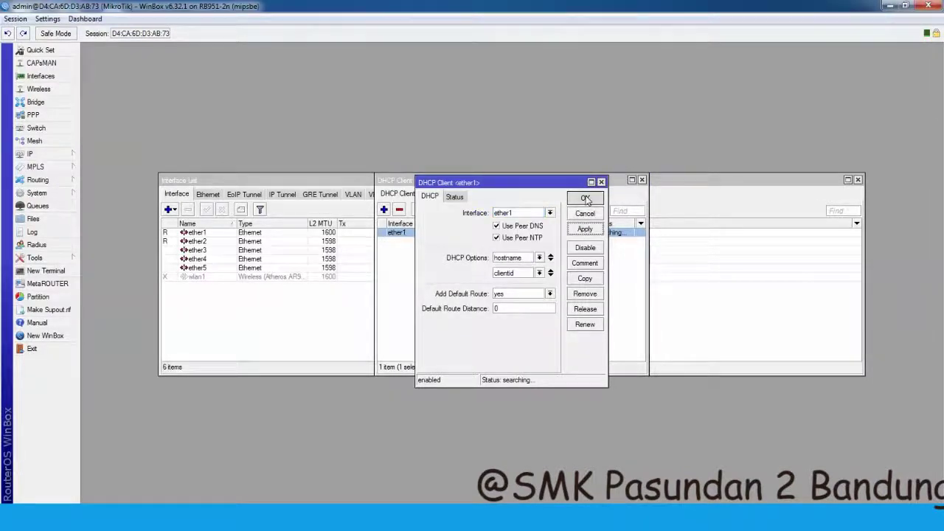
click(585, 197)
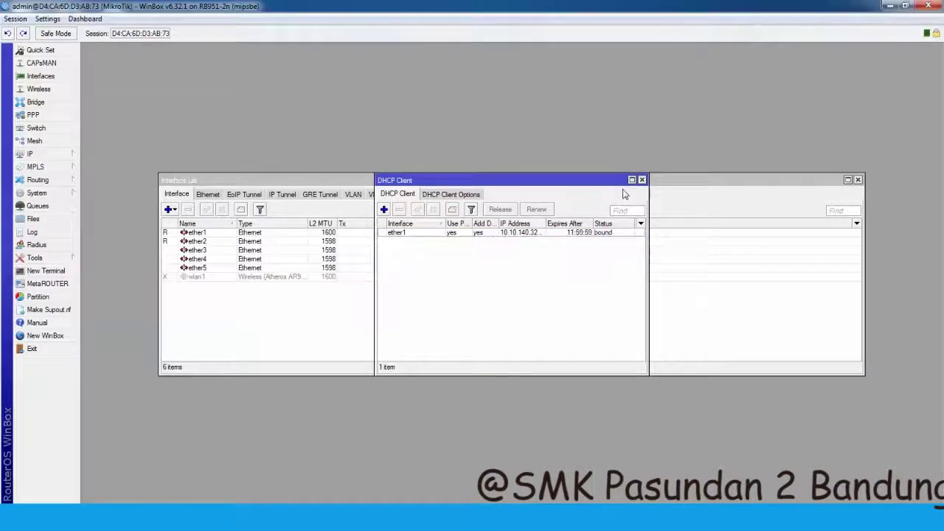
click(642, 180)
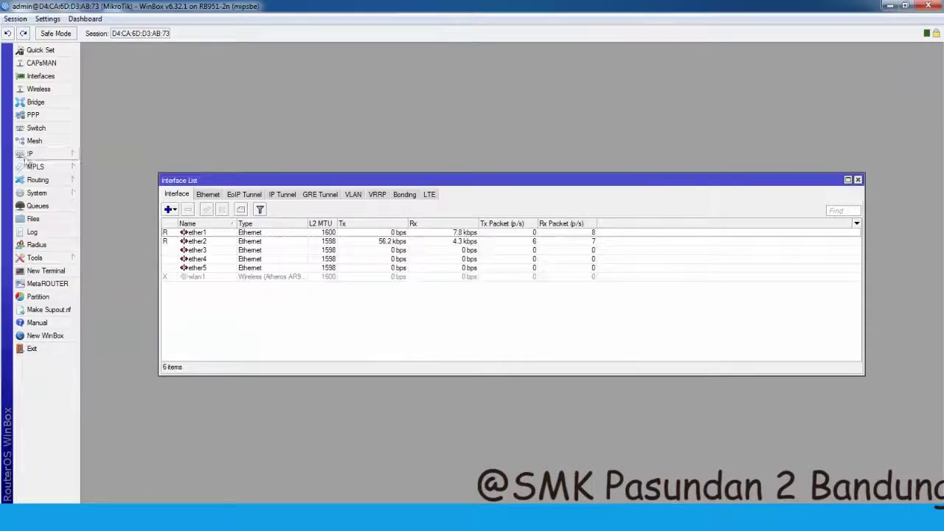
- Add the address 192.168.35.2 on interface ether2 under IP > Addresses
click(33, 153)
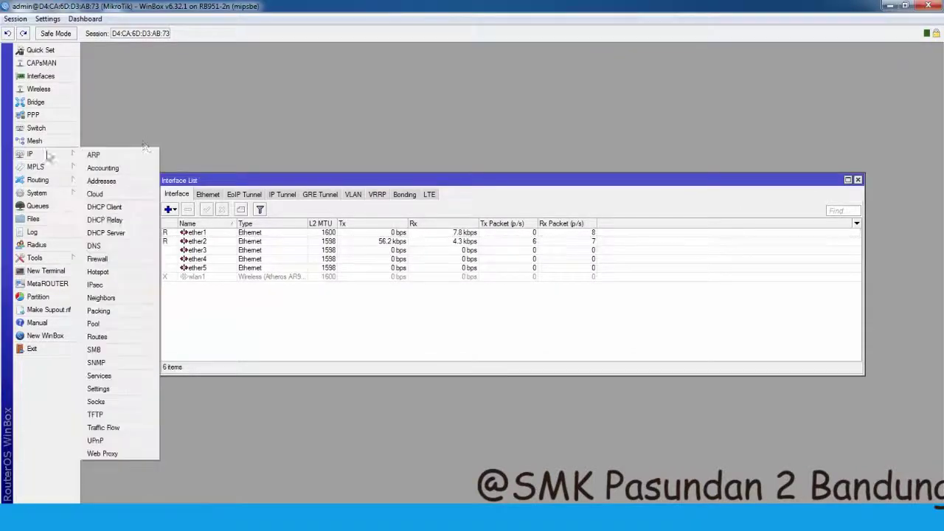
click(102, 181)
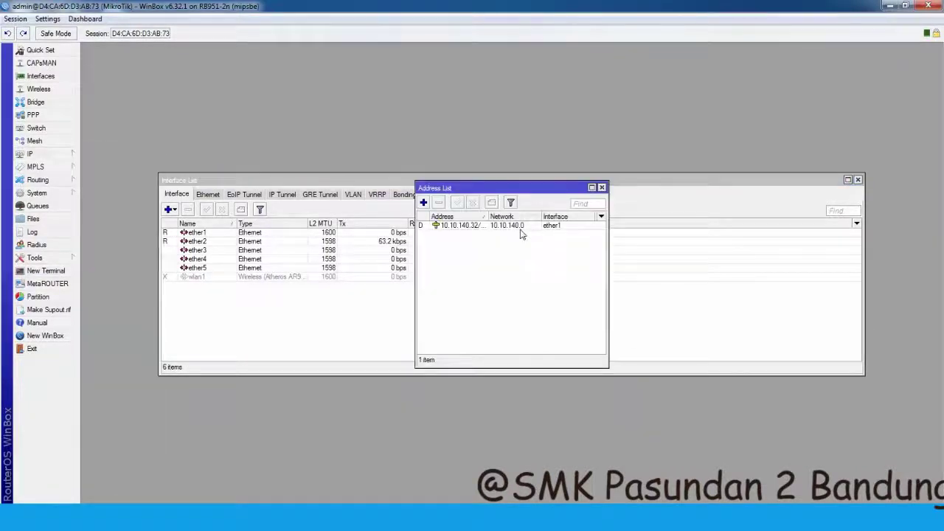
click(423, 203)
text(192.168)
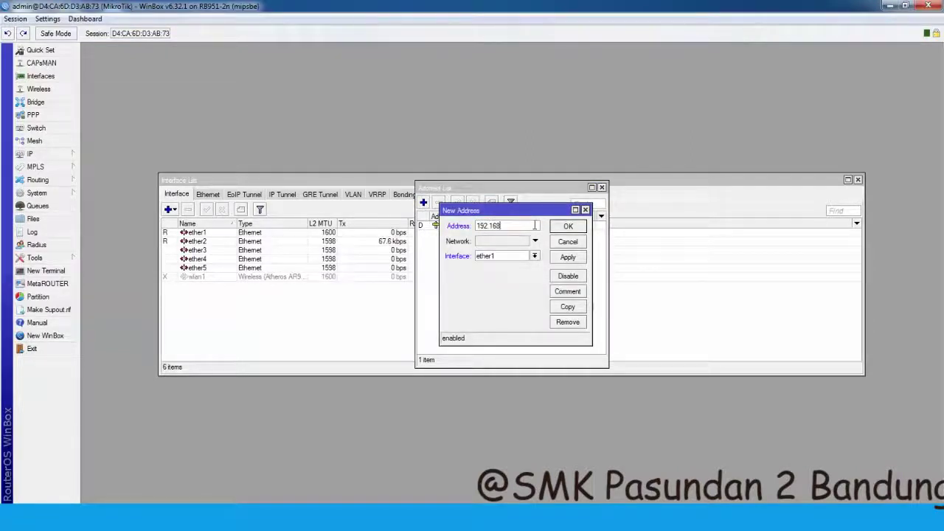
text(.35.2/28)
click(533, 256)
click(509, 273)
click(568, 257)
click(570, 227)
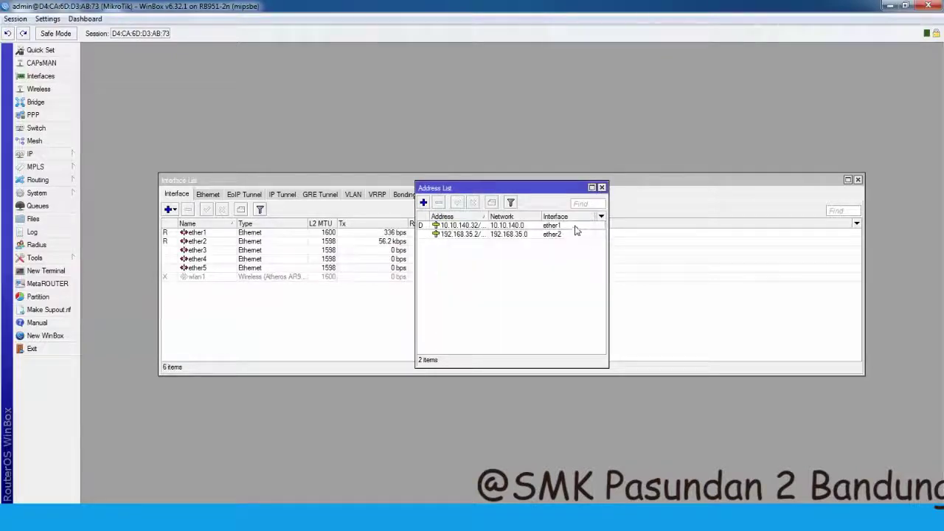
click(40, 76)
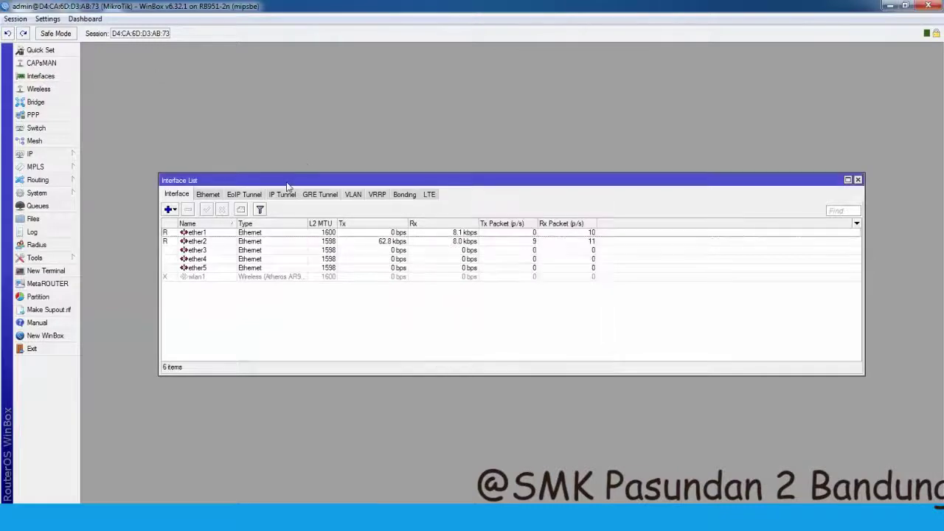
double_click(210, 233)
click(510, 172)
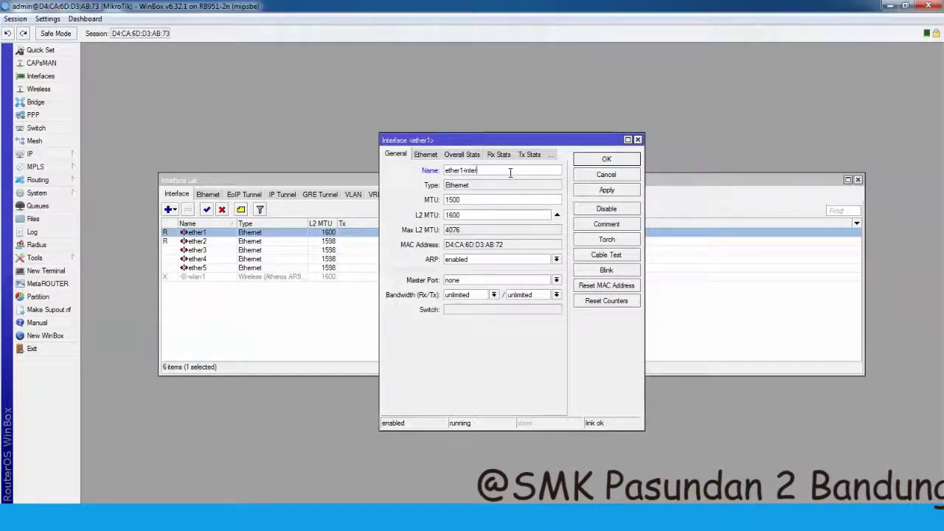
text(-internet)
click(582, 189)
click(605, 159)
click(215, 243)
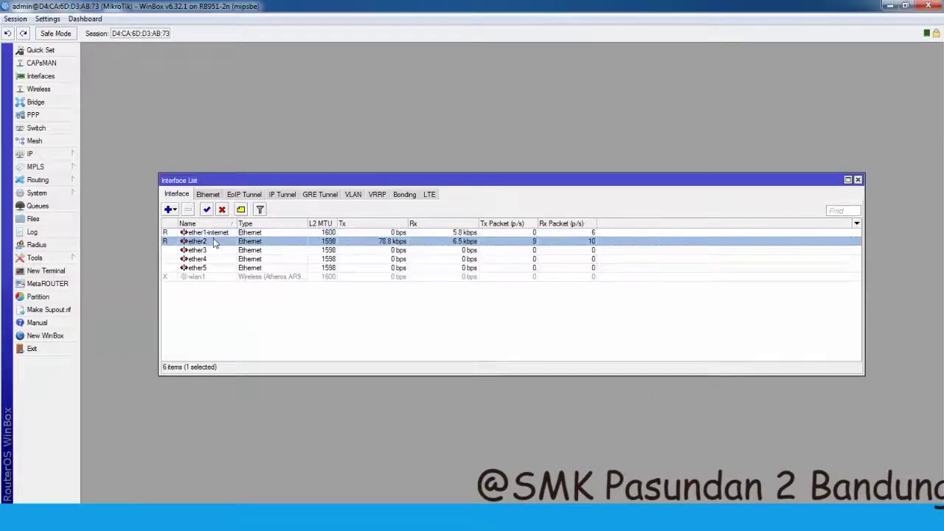
double_click(215, 243)
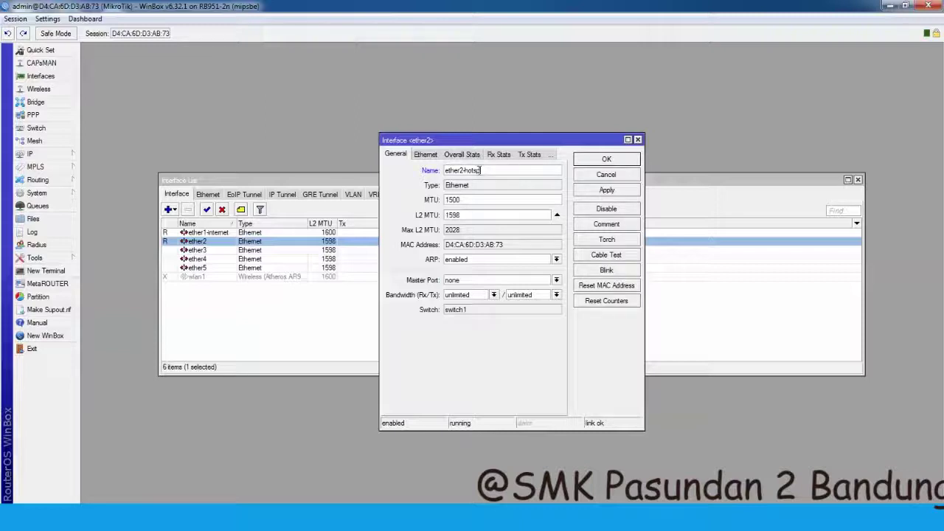
text(-hotspot)
click(584, 189)
click(601, 160)
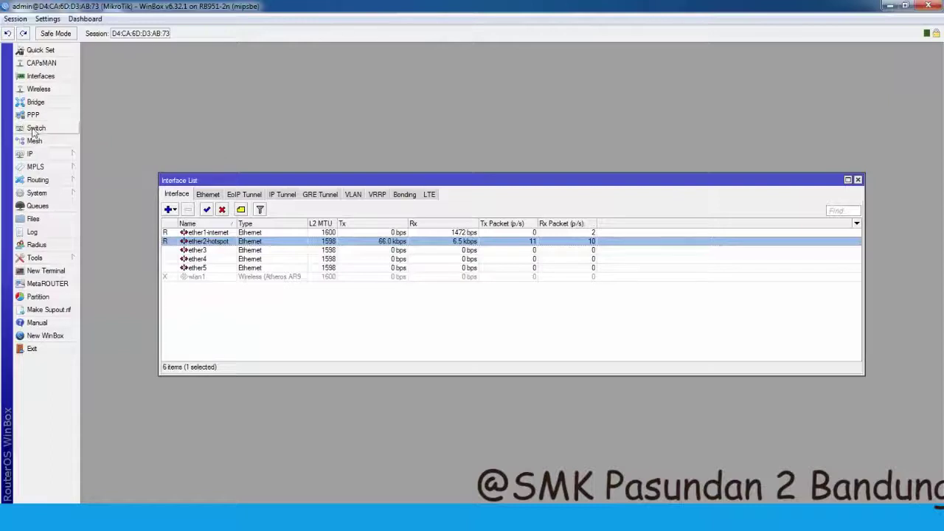
click(44, 155)
click(101, 181)
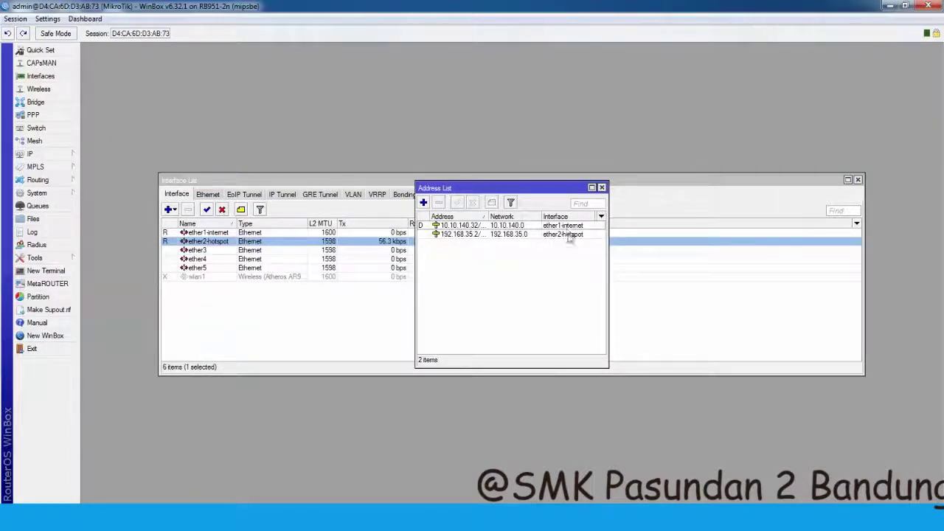
click(602, 187)
click(53, 157)
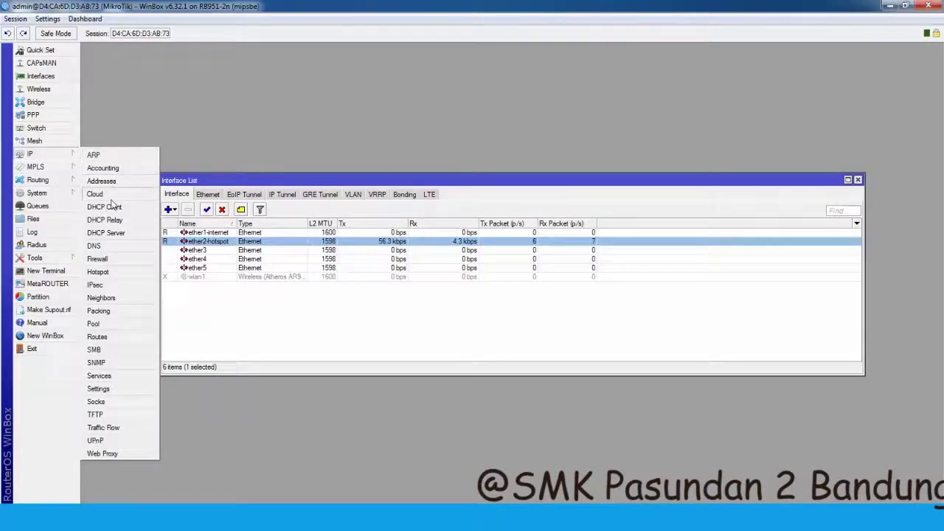
- Set the DNS server to 8.8.8.8 with Allow Remote Requests ticked in IP > DNS
click(112, 246)
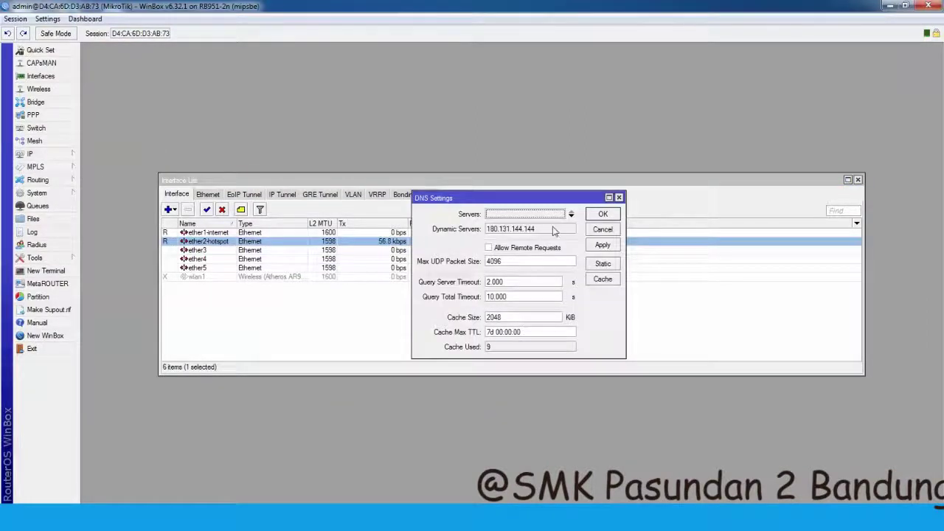
click(570, 214)
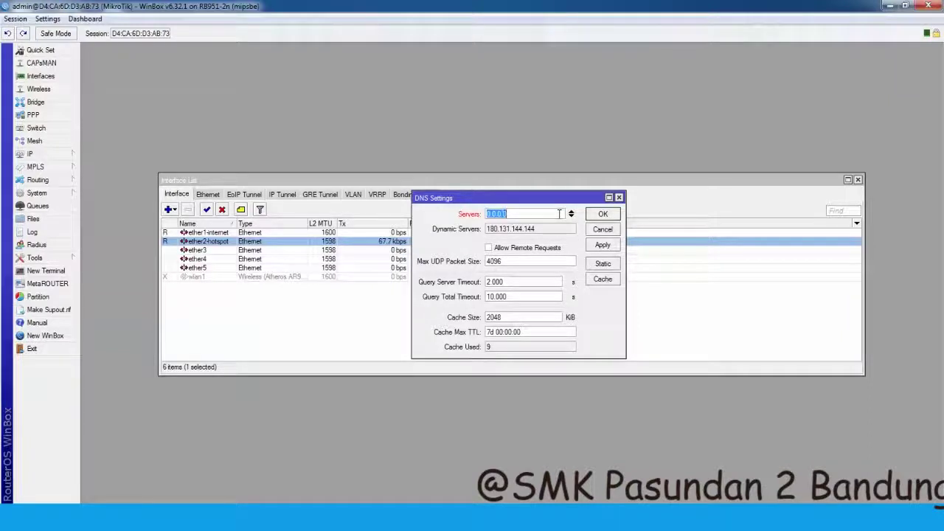
click(489, 248)
click(521, 214)
key(BackSpace)
key(BackSpace)
key(BackSpace)
key(BackSpace)
key(BackSpace)
key(BackSpace)
key(BackSpace)
text(8.8)
click(603, 214)
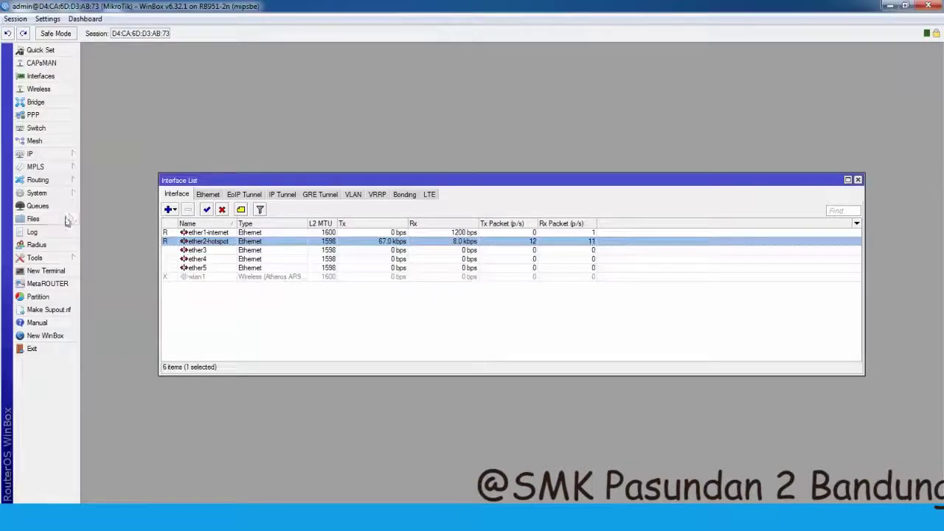
- Start a new firewall NAT rule with Out. Interface set to ether1-internet
click(52, 154)
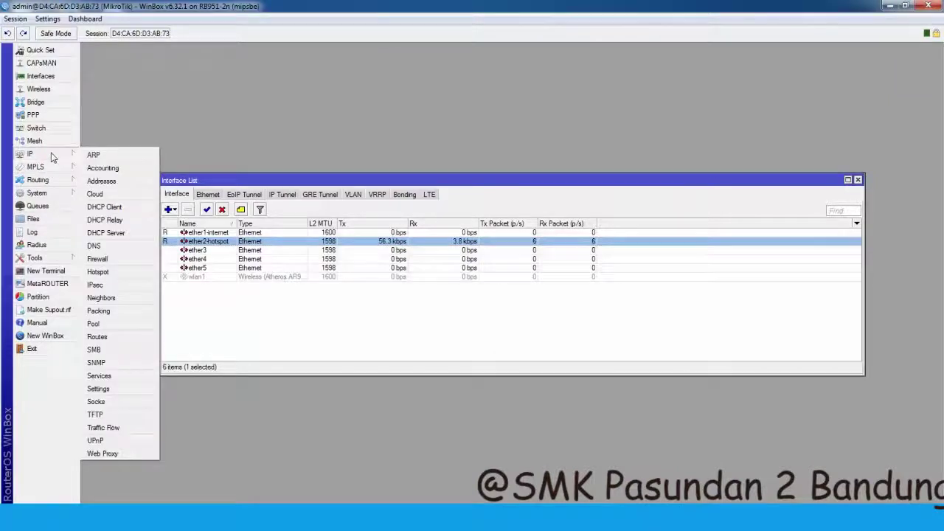
click(98, 259)
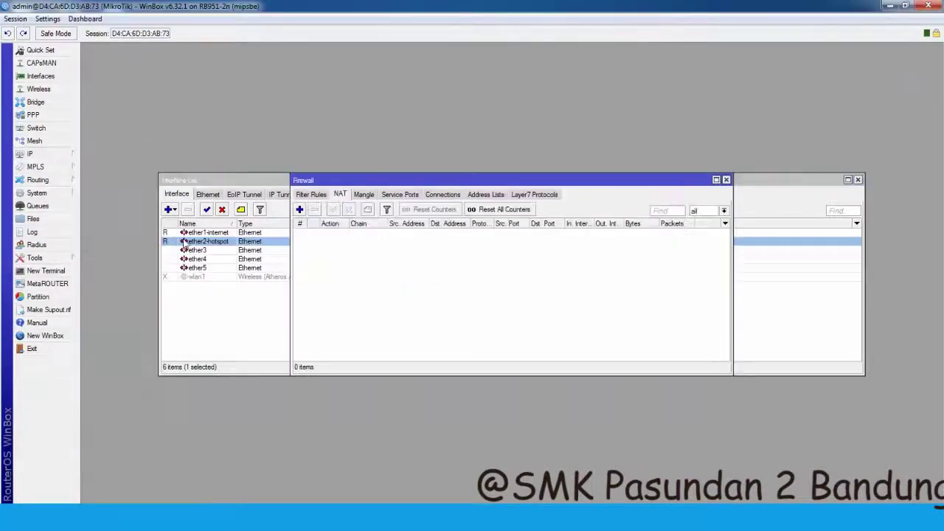
click(300, 211)
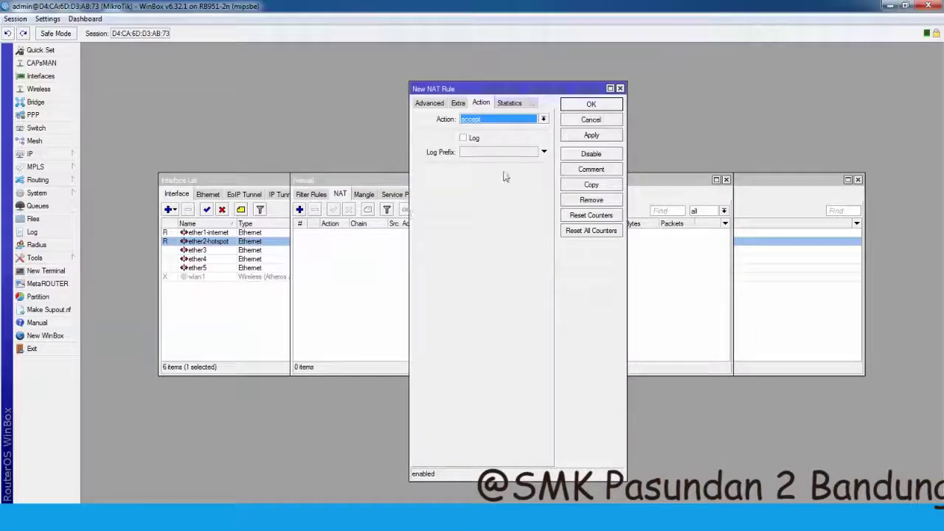
click(457, 103)
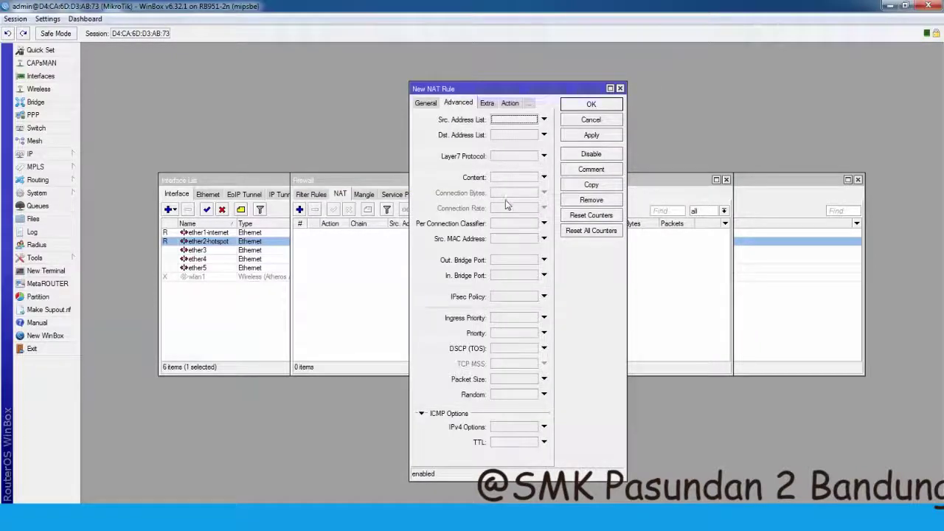
click(425, 102)
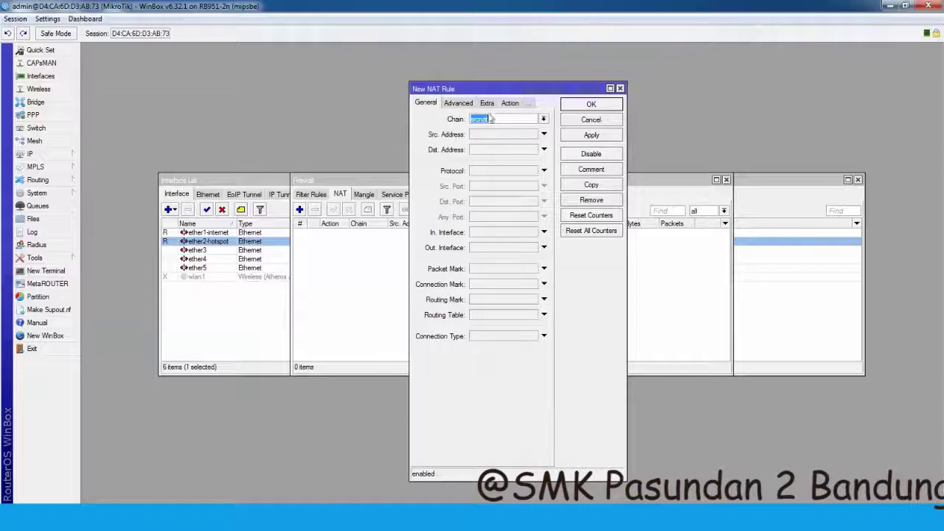
click(543, 247)
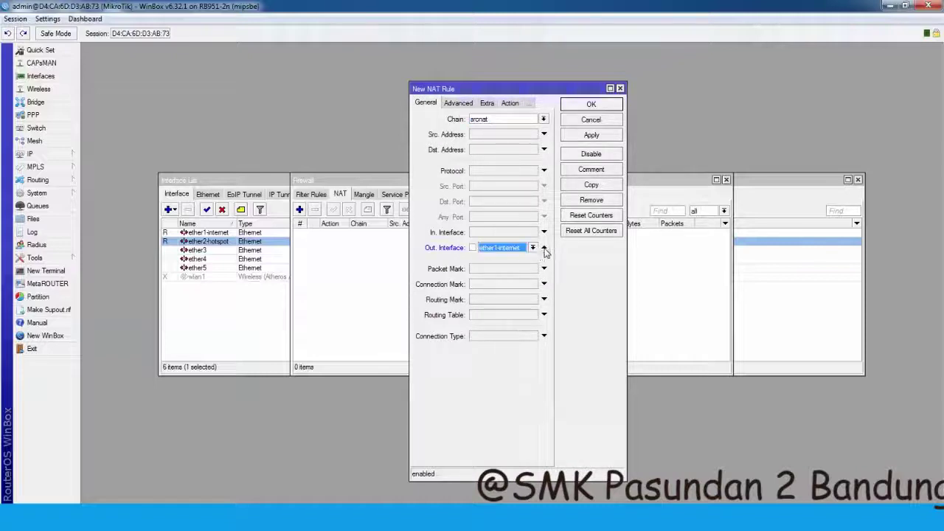
- Set the NAT rule's action to masquerade, save it, and close the Firewall window
click(495, 105)
click(504, 106)
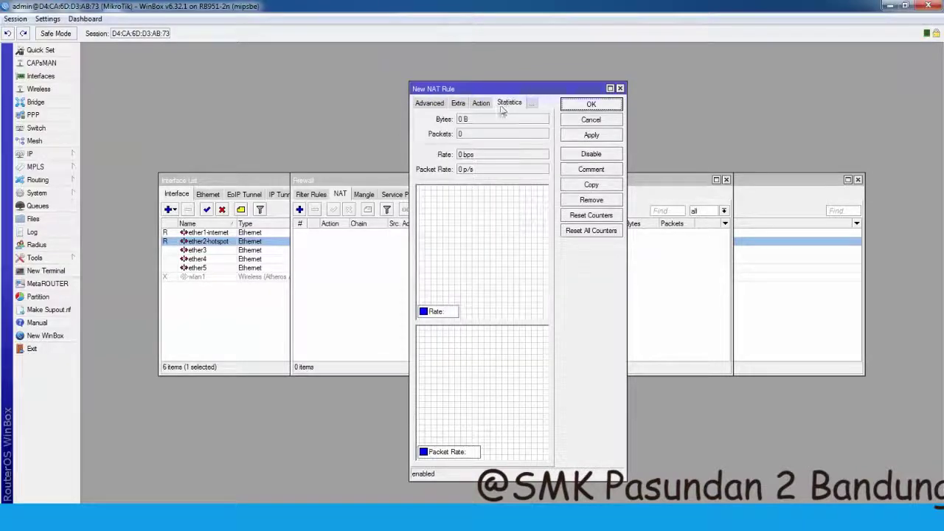
click(459, 107)
click(485, 104)
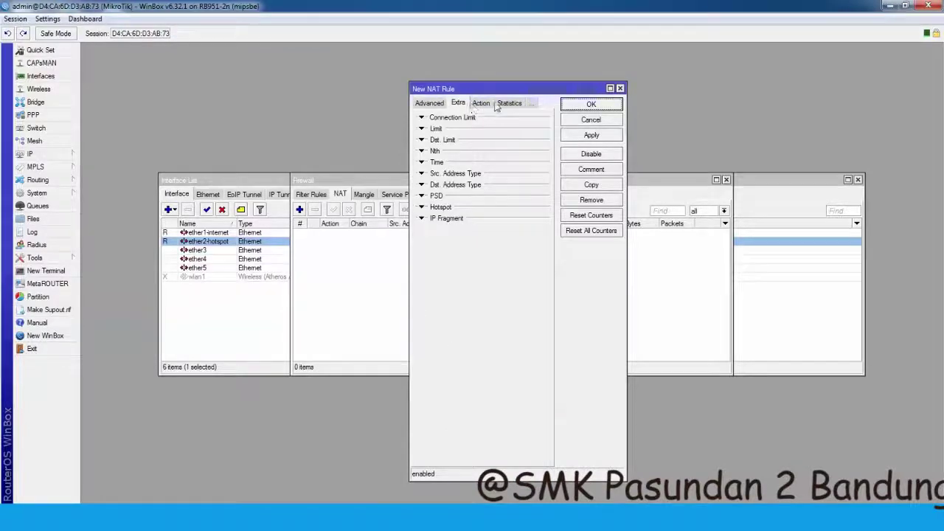
click(487, 105)
click(483, 104)
click(542, 119)
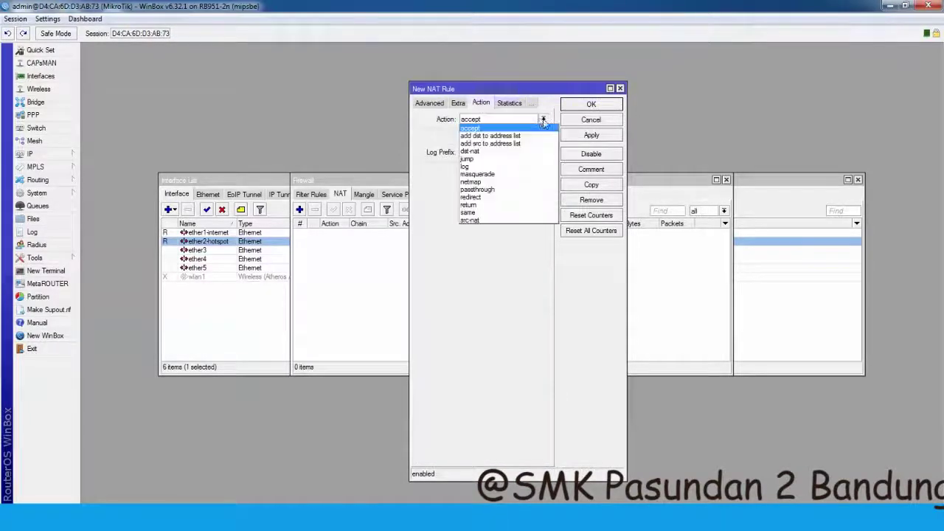
click(491, 175)
click(590, 134)
click(590, 104)
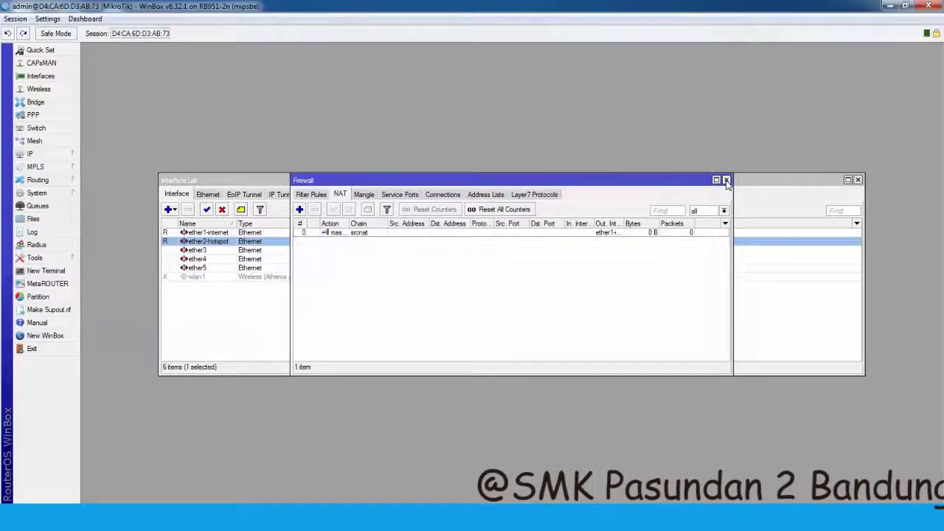
click(726, 180)
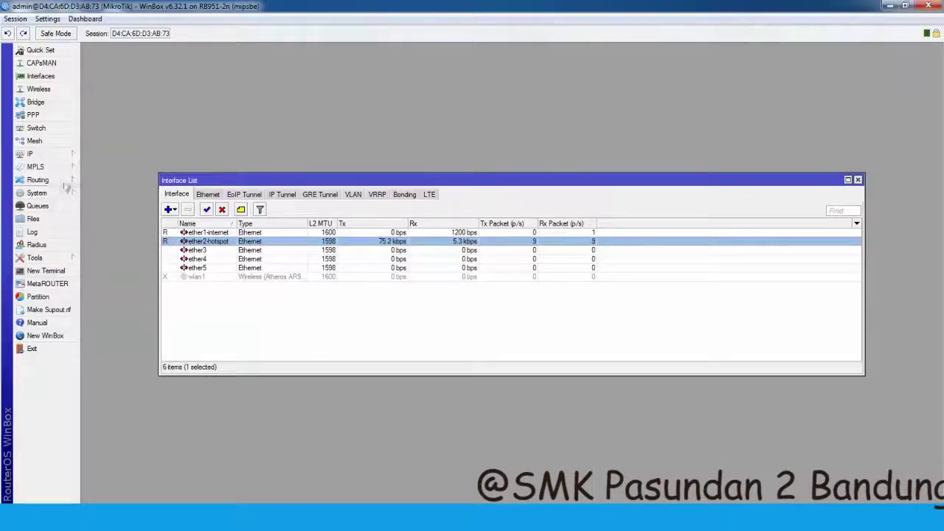
- Add step 12, '12.setting dns dan firewall nya', to the Notepad checklist and return to WinBox
key(alt+Tab)
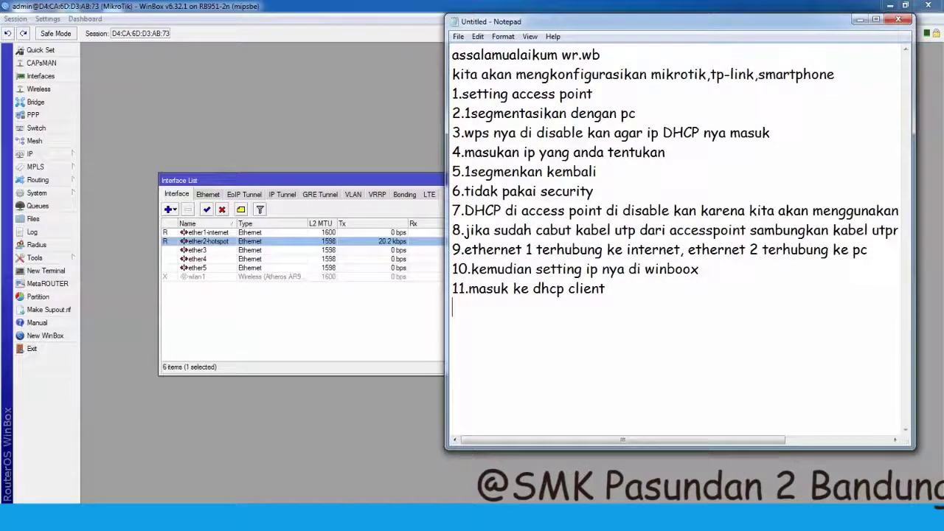
text(12.)
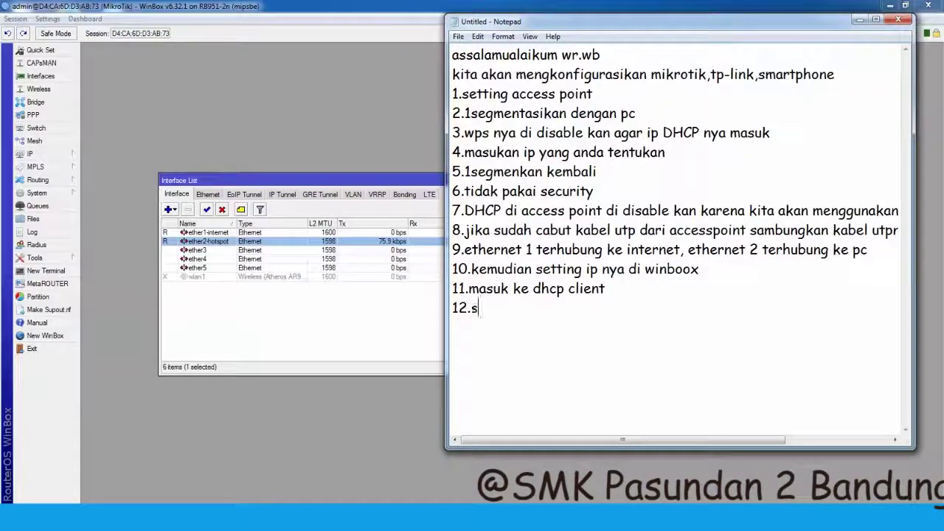
text(setting dns dan firewal)
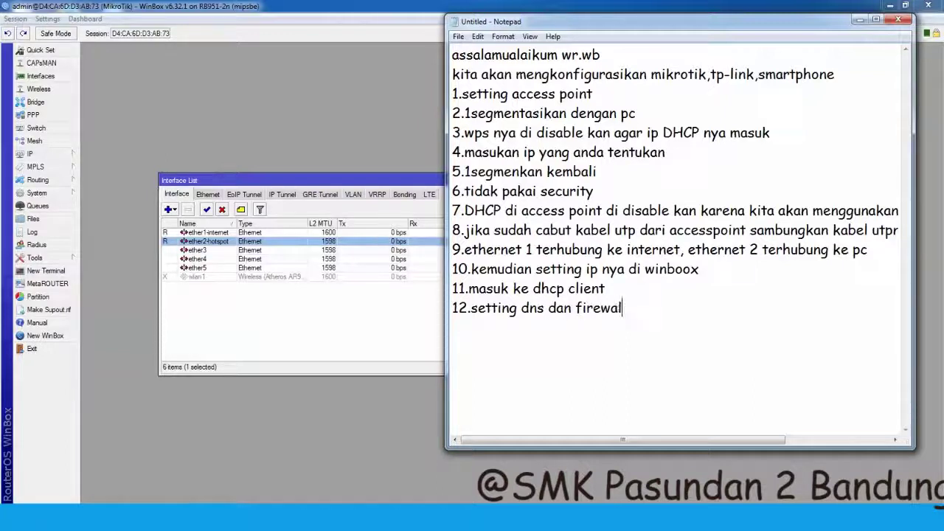
key(BackSpace)
key(BackSpace)
text(wall nya)
key(Return)
text(123)
click(205, 396)
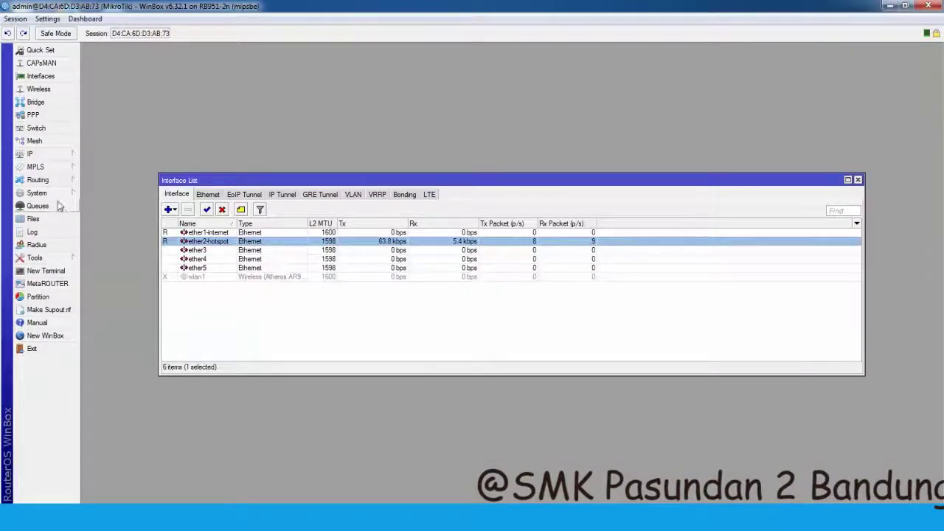
- Check the router's IP Routes list, then close it
click(73, 157)
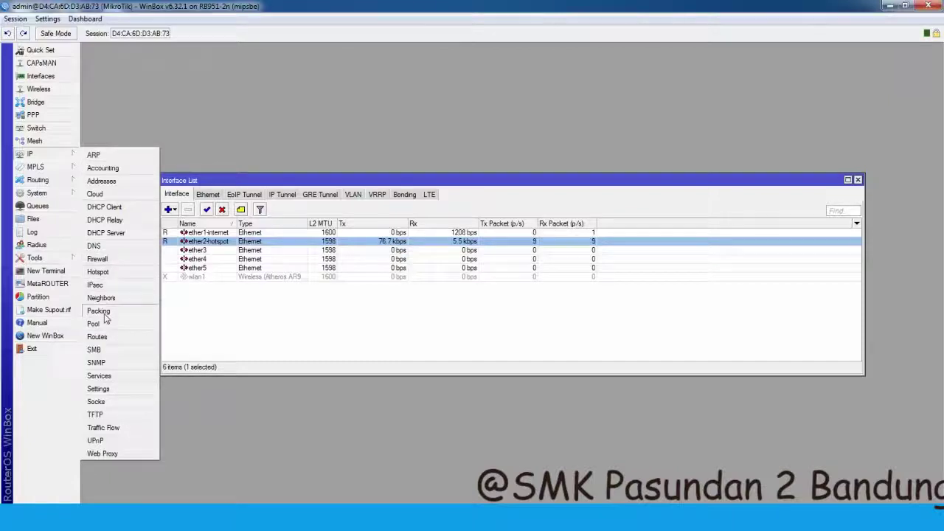
click(110, 336)
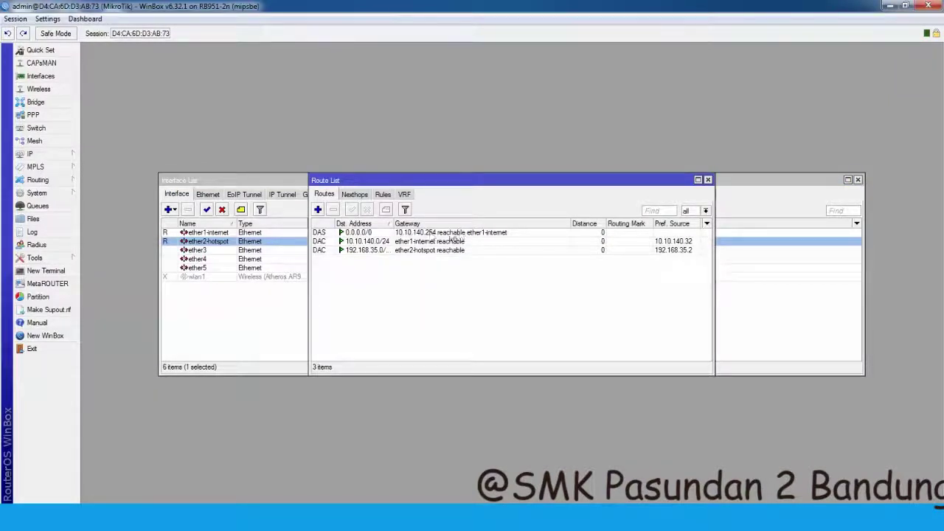
click(708, 181)
- Show the Hotspot window's empty Servers list and begin step 13 ('13.masuk ke hot') in Notepad
click(61, 159)
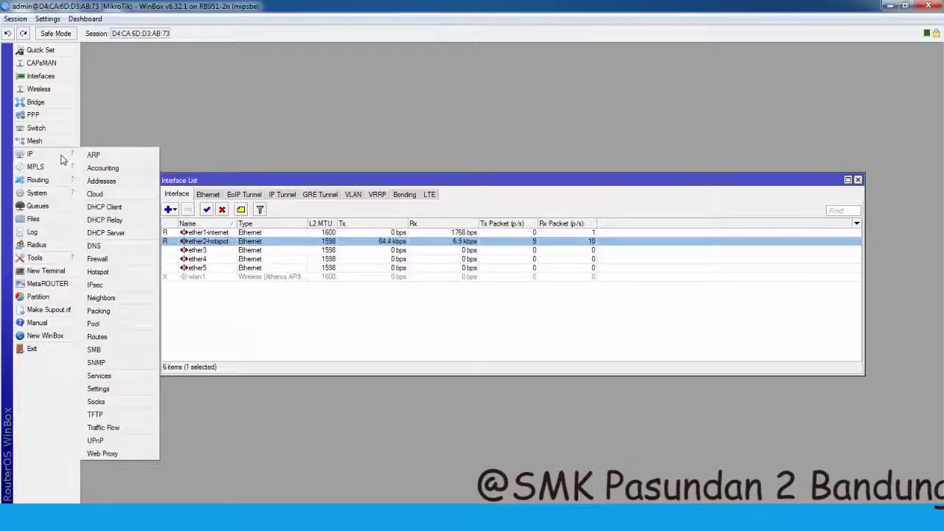
click(103, 271)
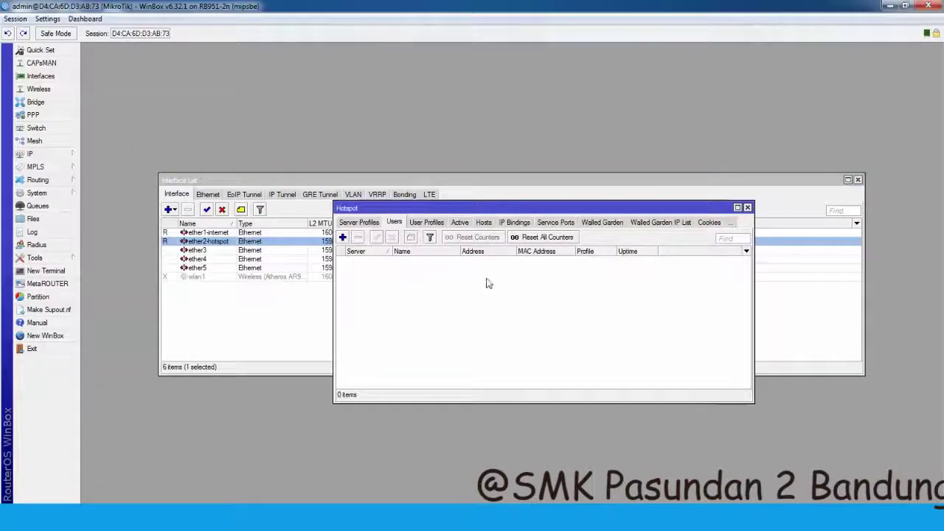
click(365, 226)
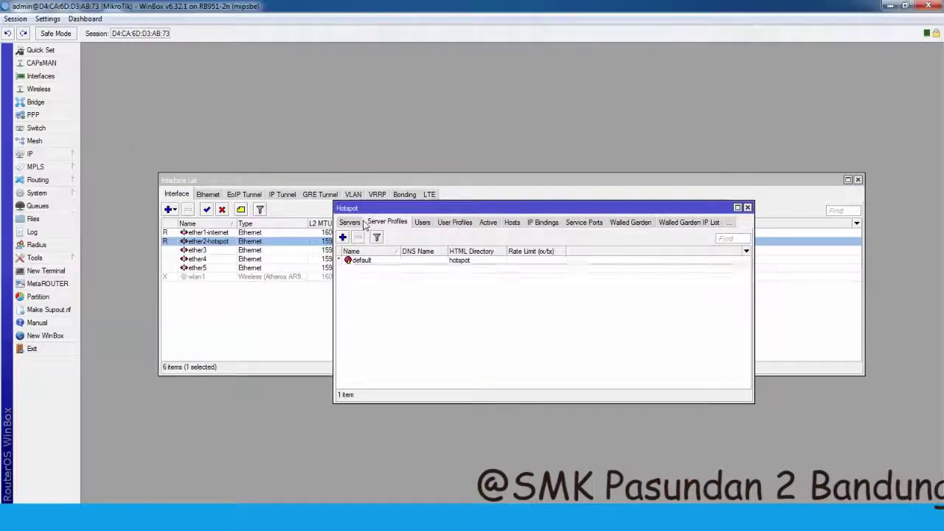
click(351, 223)
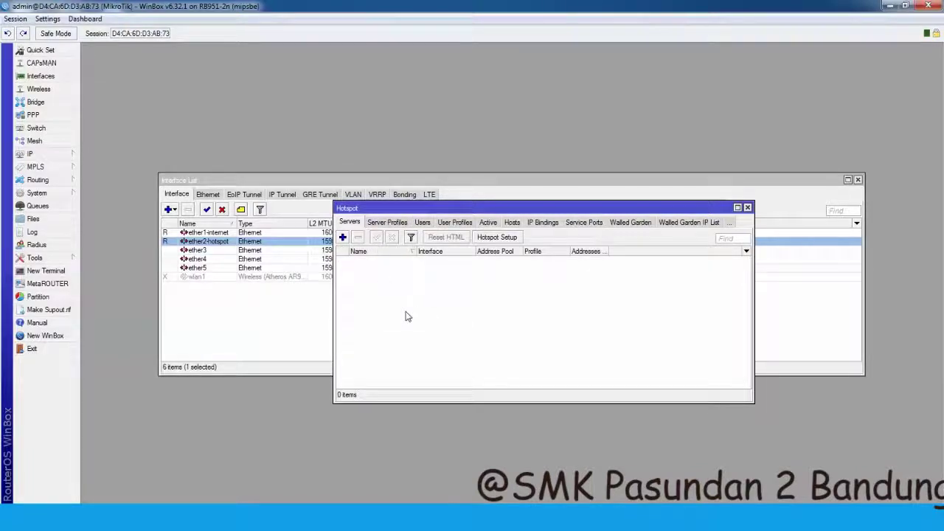
key(alt+Tab)
text(asuk ke hot)
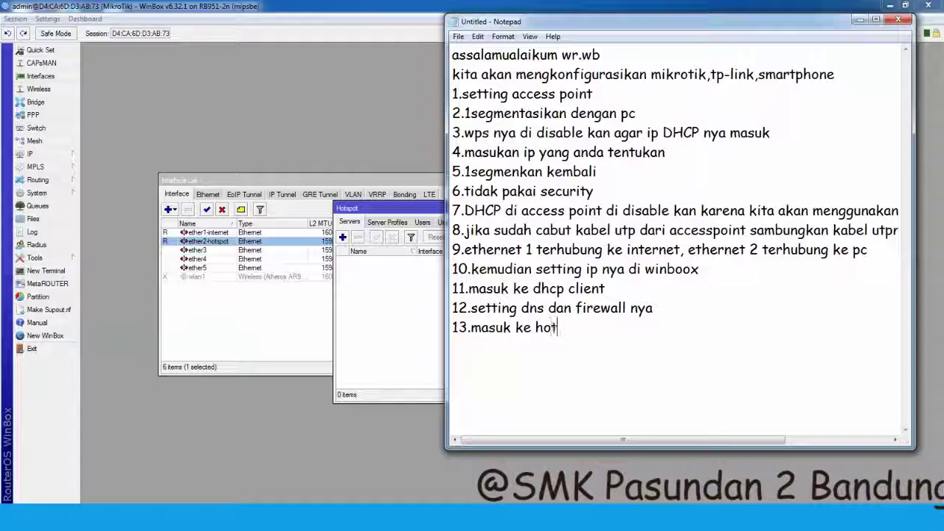
- Rewrite step 13 as '13.coba ping ke 8.8.8.8 lewat terminal winbox'
key(BackSpace)
key(BackSpace)
key(BackSpace)
key(BackSpace)
key(BackSpace)
key(BackSpace)
key(BackSpace)
key(BackSpace)
key(BackSpace)
key(BackSpace)
key(BackSpace)
key(BackSpace)
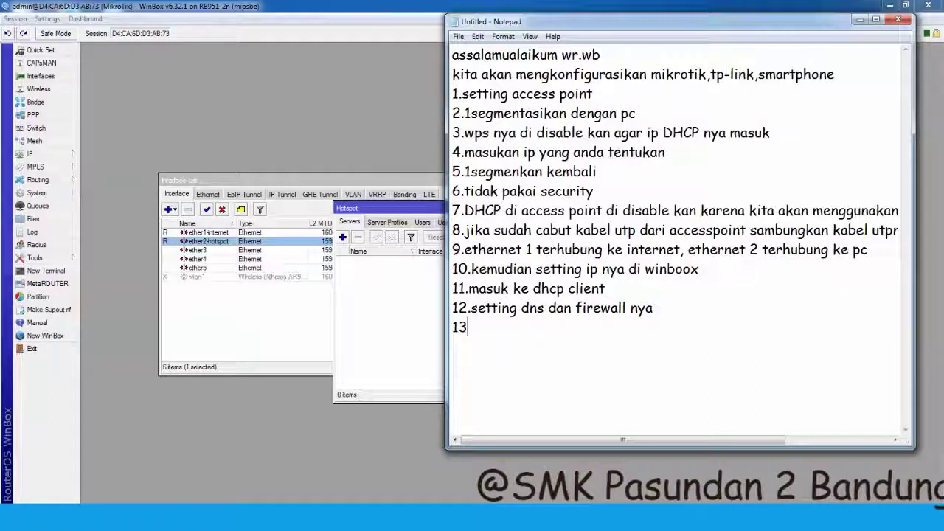
text(coba ping ke 8.8.8.8)
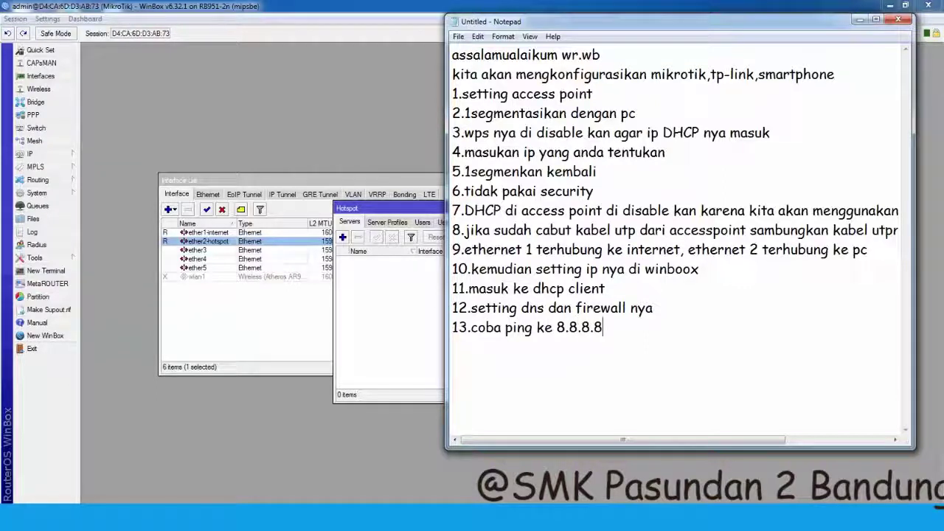
text( lewat terminal )
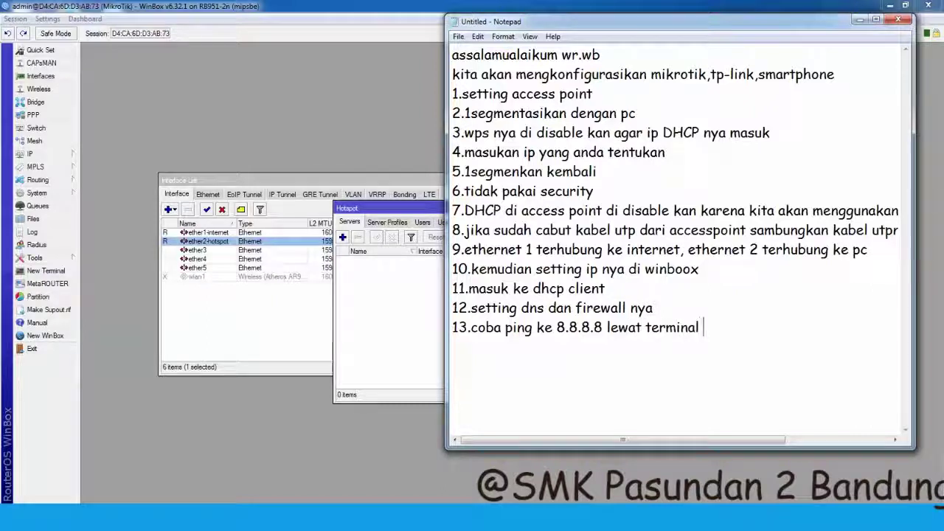
text(winbox)
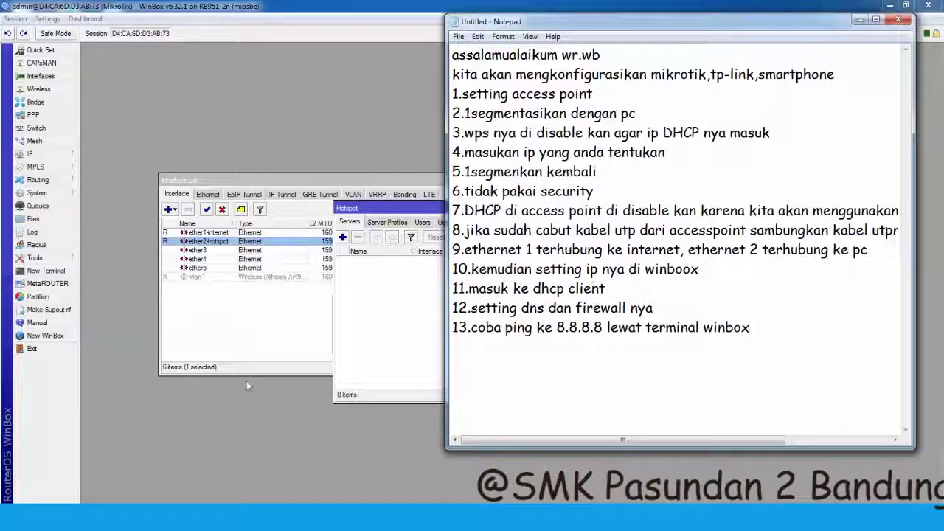
click(247, 384)
- Ping 8.8.8.8 from a new WinBox terminal, closing it once replies arrive
click(46, 271)
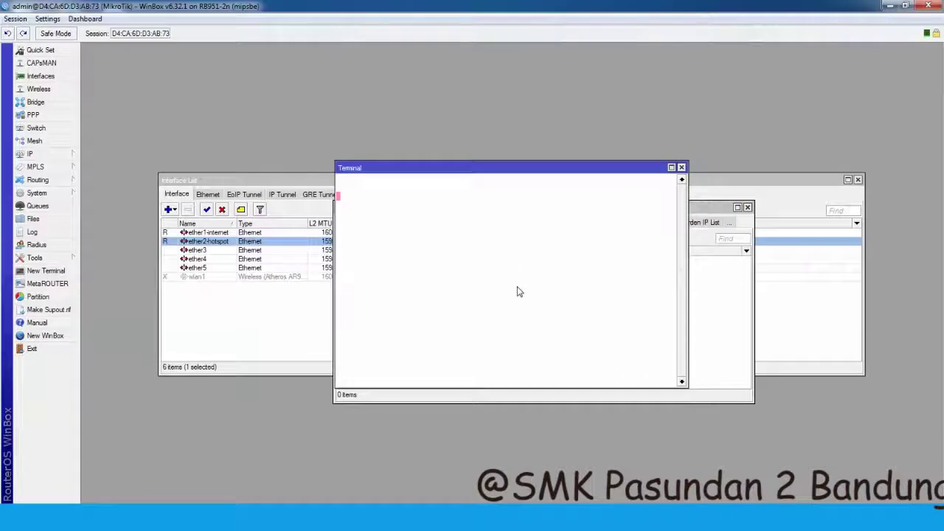
text(ping 8.8.8.8)
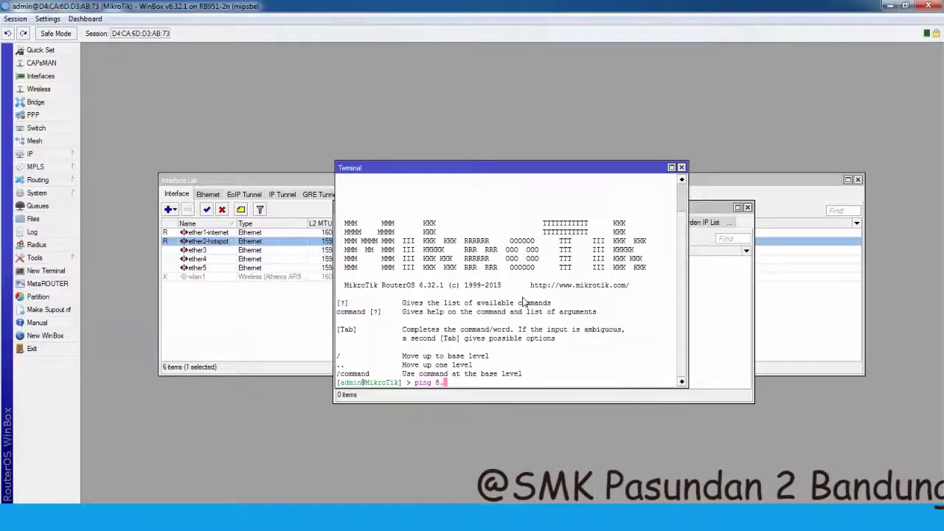
key(Return)
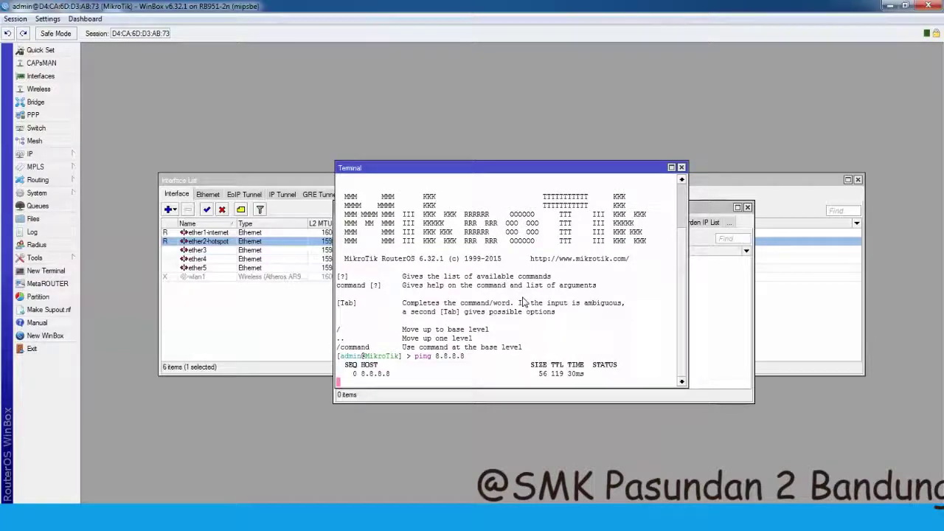
click(681, 169)
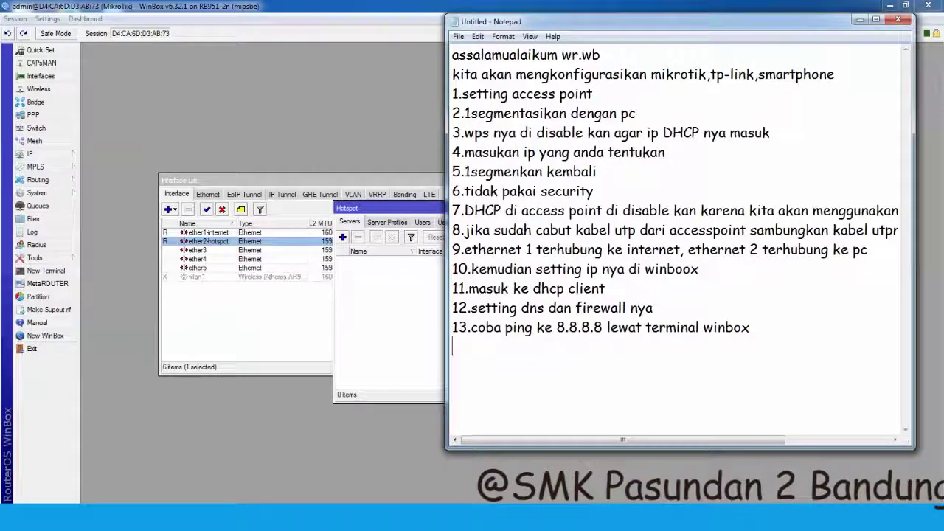
- Add step 14, '14.kemudian masuk ke hotspot dan buat server nya', then return to WinBox
text(14.kemudian )
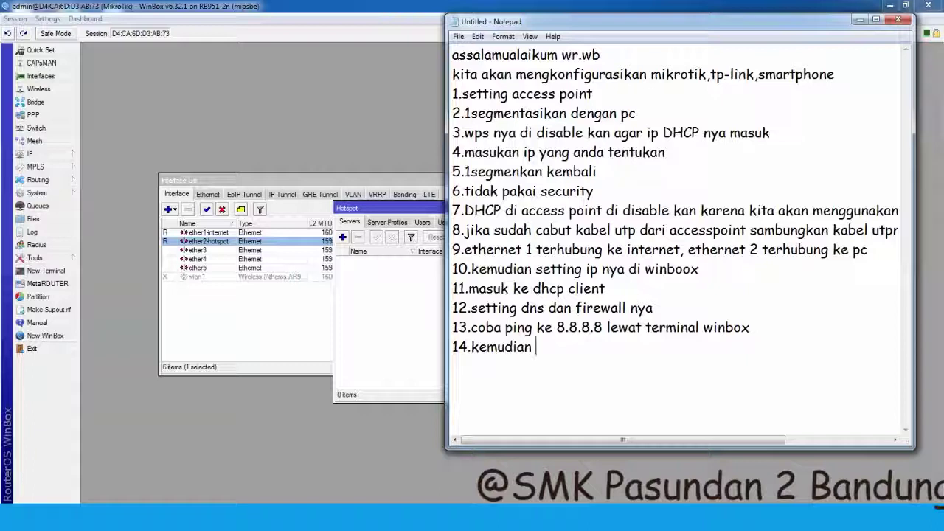
text(masuk ke hots)
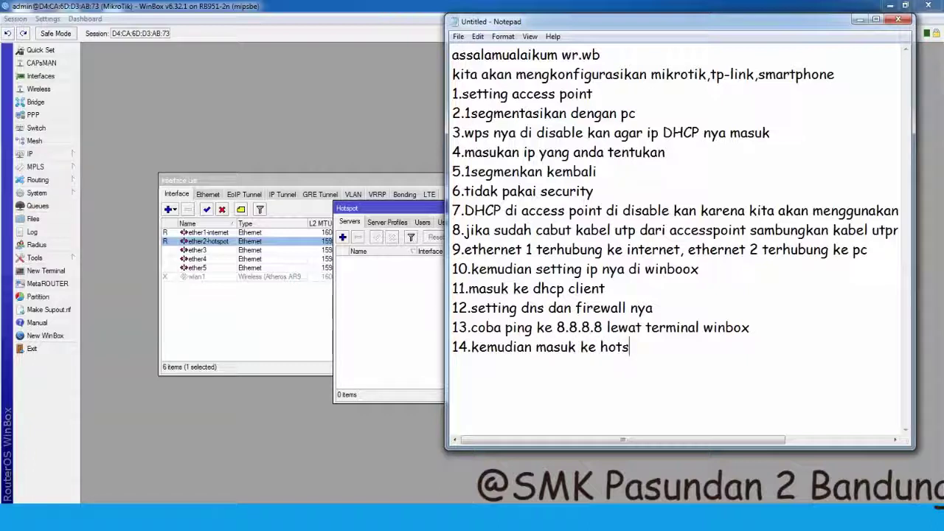
text(pot dan b)
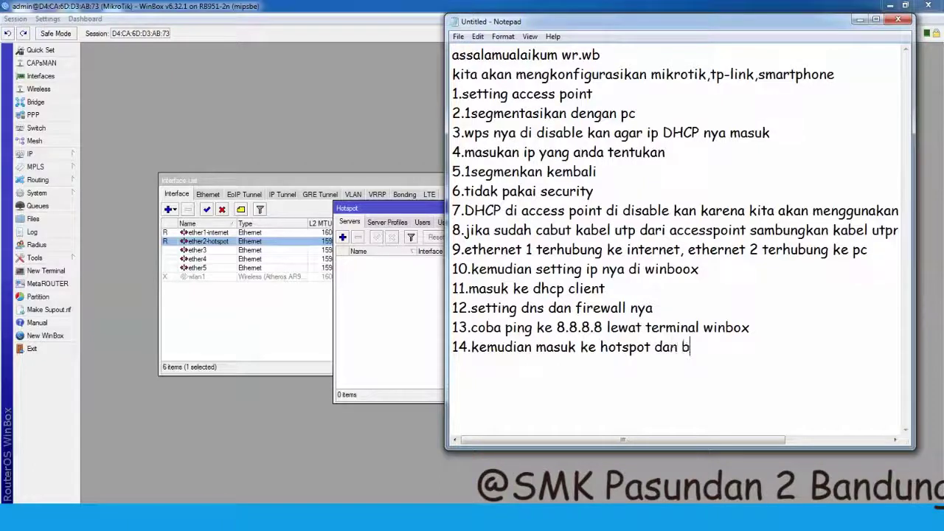
text(uat server nya)
click(410, 346)
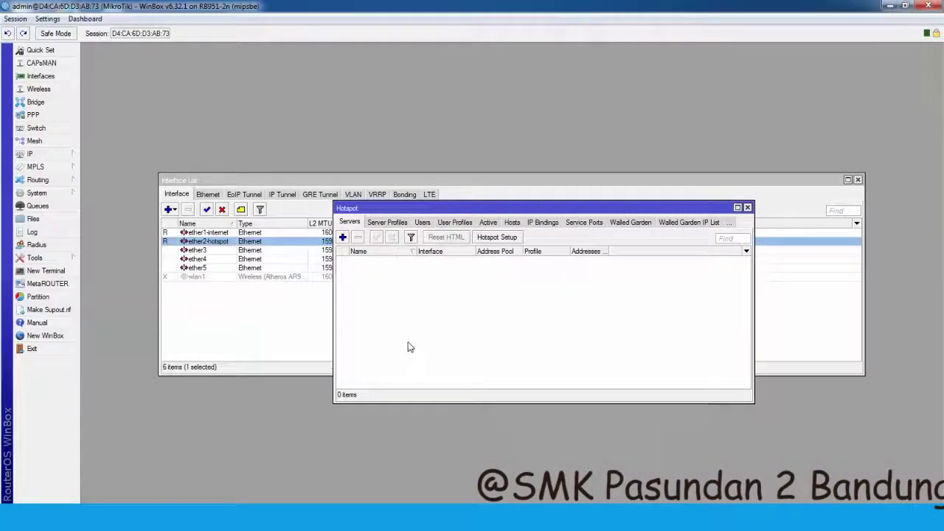
- Reopen IP > Hotspot on its Servers list
click(747, 207)
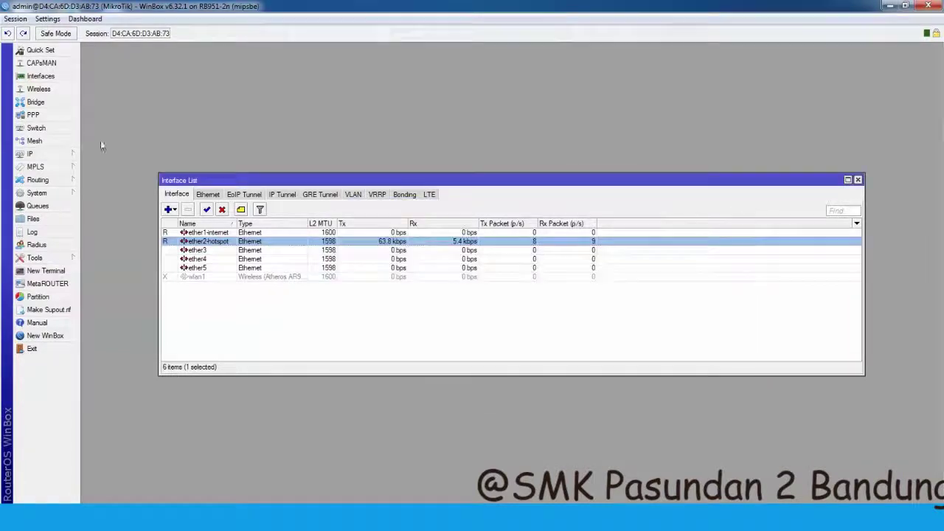
mouse_move(54, 160)
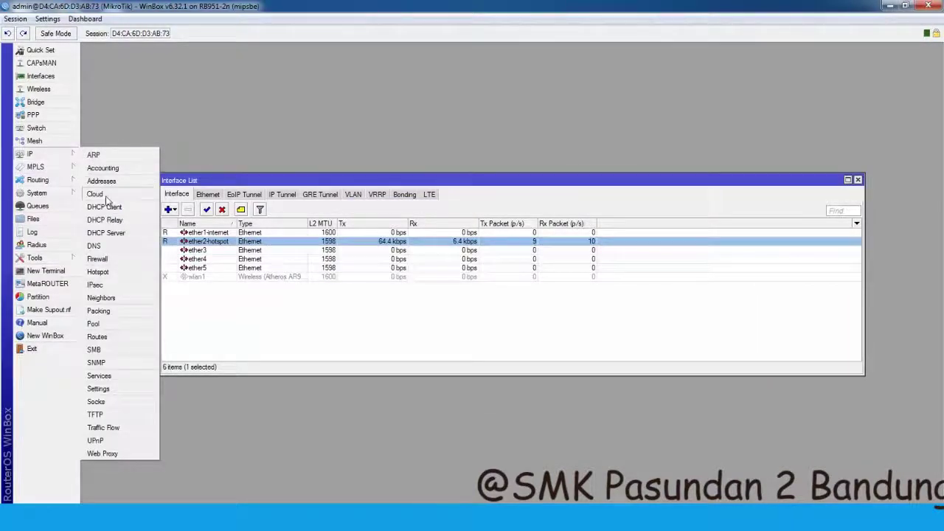
click(97, 272)
click(387, 222)
click(354, 222)
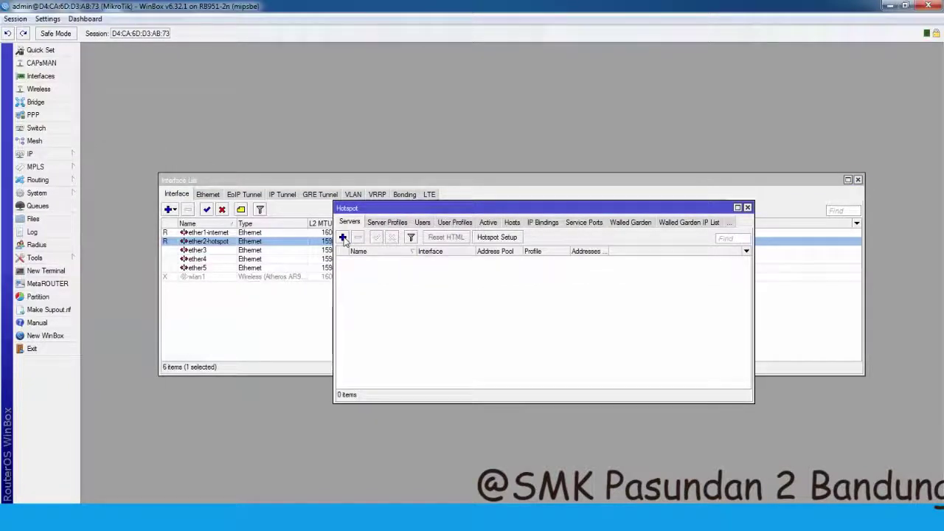
- Run Hotspot Setup on ether2-hotspot, keeping default address, pool and SMTP, with DNS server 8.8.8.8
click(509, 237)
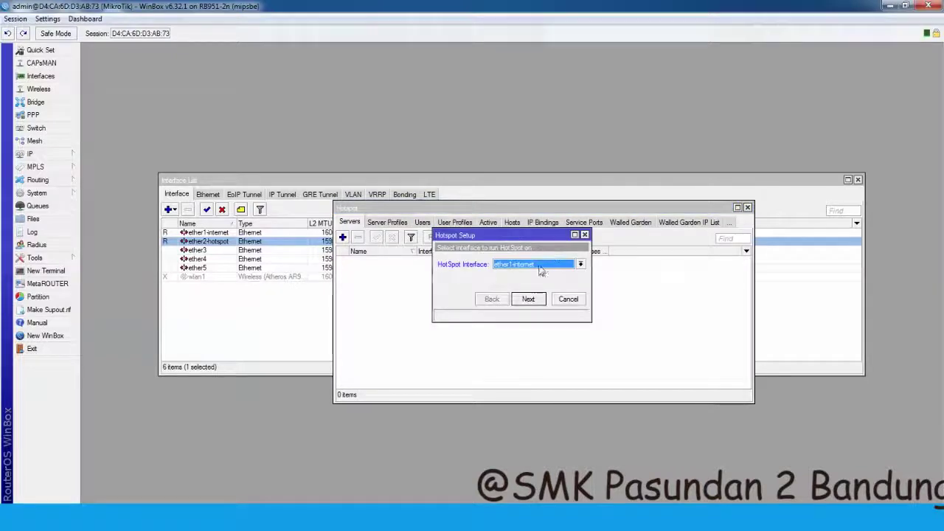
click(581, 264)
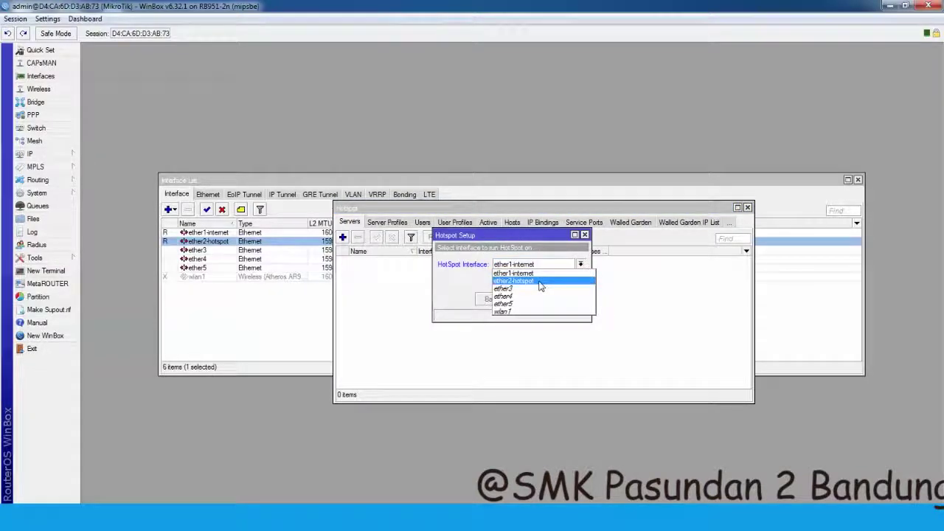
click(540, 283)
click(530, 299)
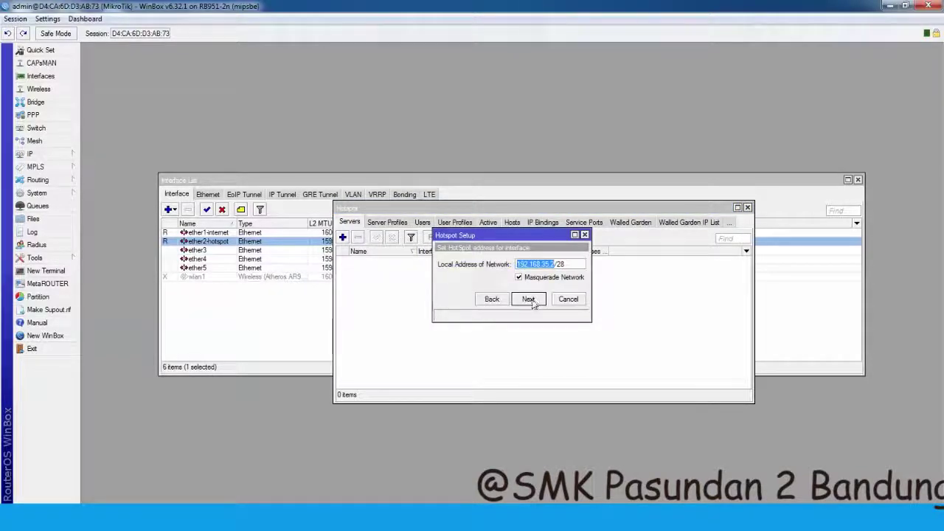
click(529, 298)
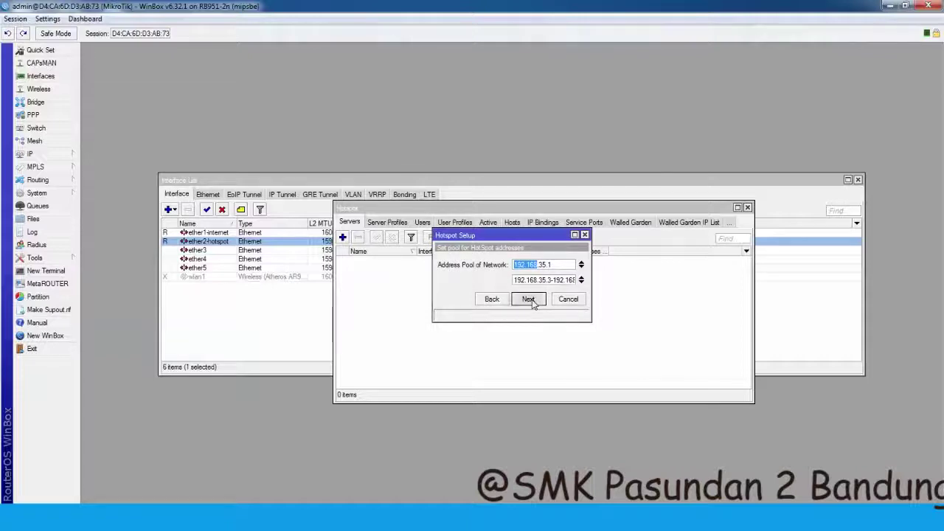
click(529, 299)
click(529, 298)
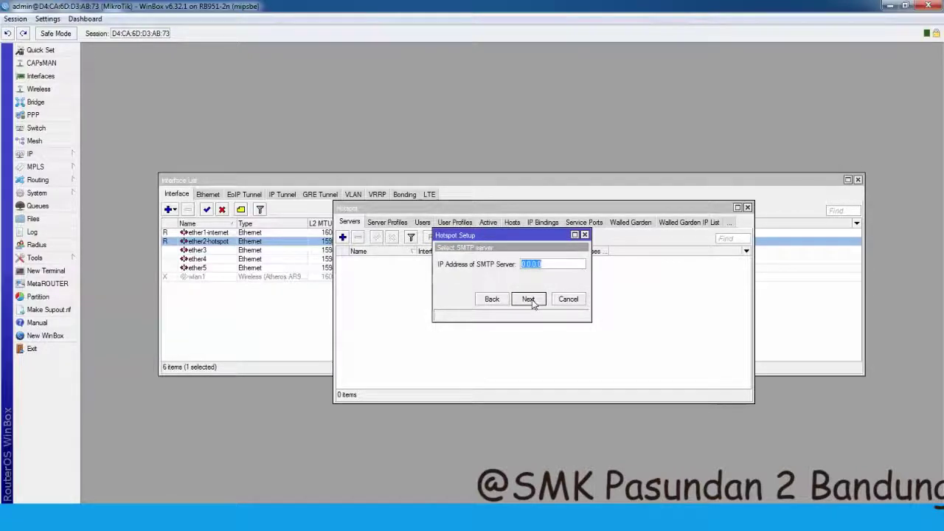
click(529, 299)
double_click(506, 263)
click(528, 299)
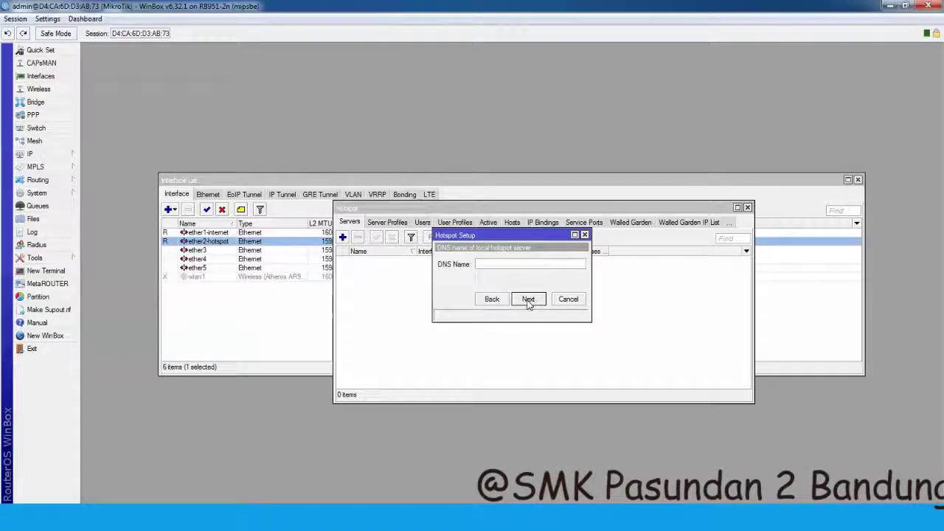
click(509, 263)
text(w)
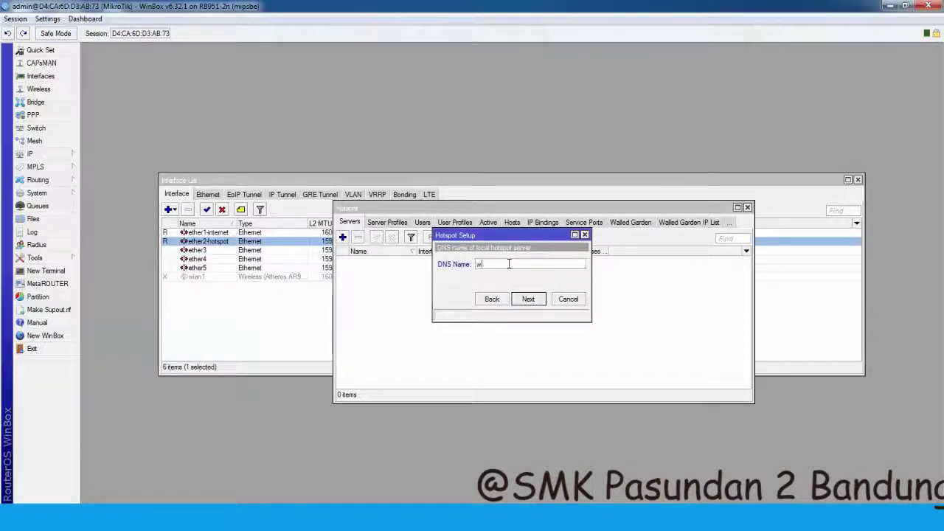
text(ww.r)
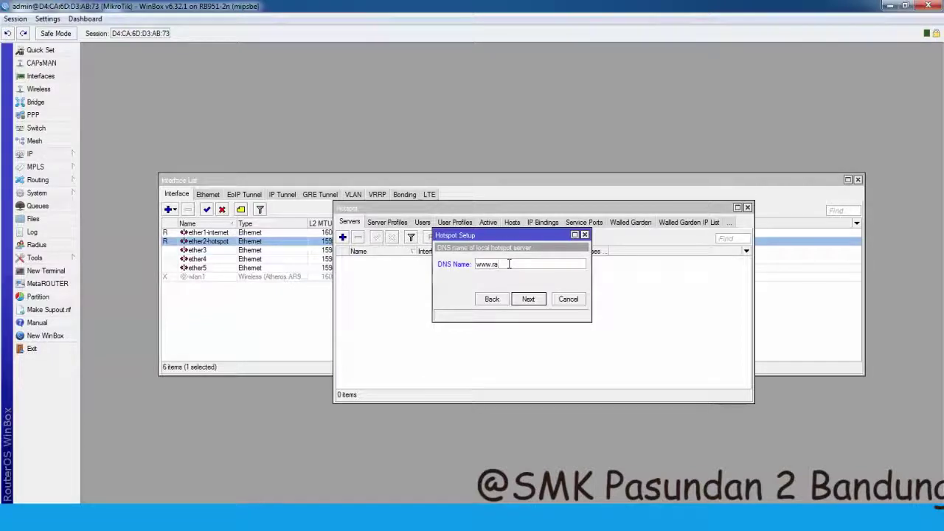
text(ian.co)
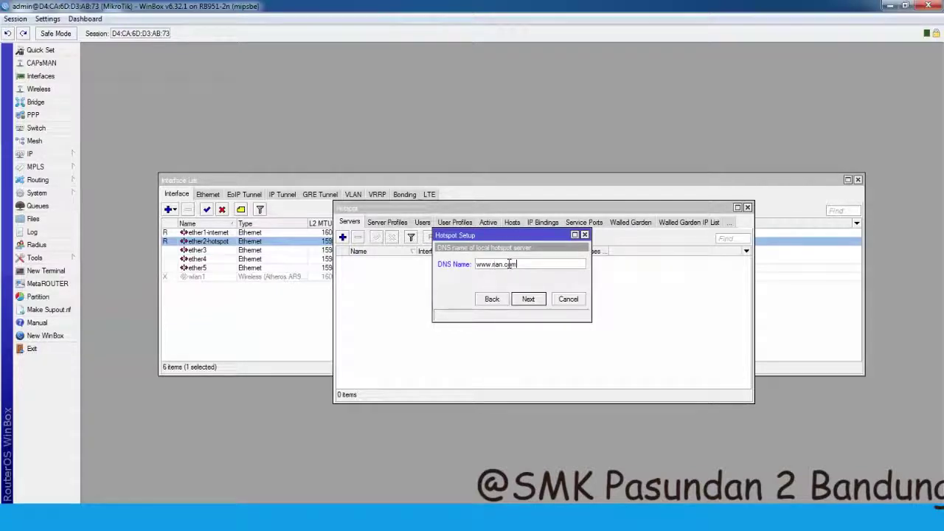
text(m)
click(536, 300)
click(539, 280)
text(rian)
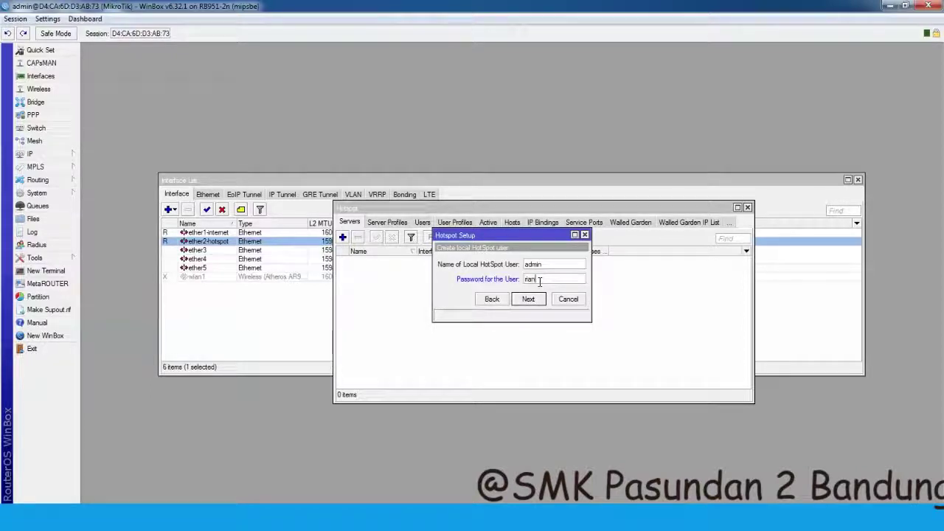
click(538, 301)
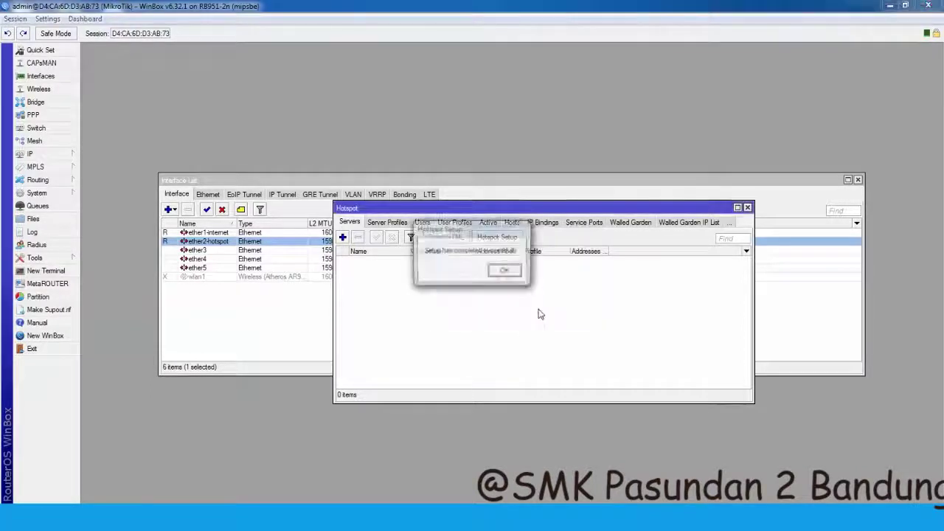
click(505, 272)
click(406, 263)
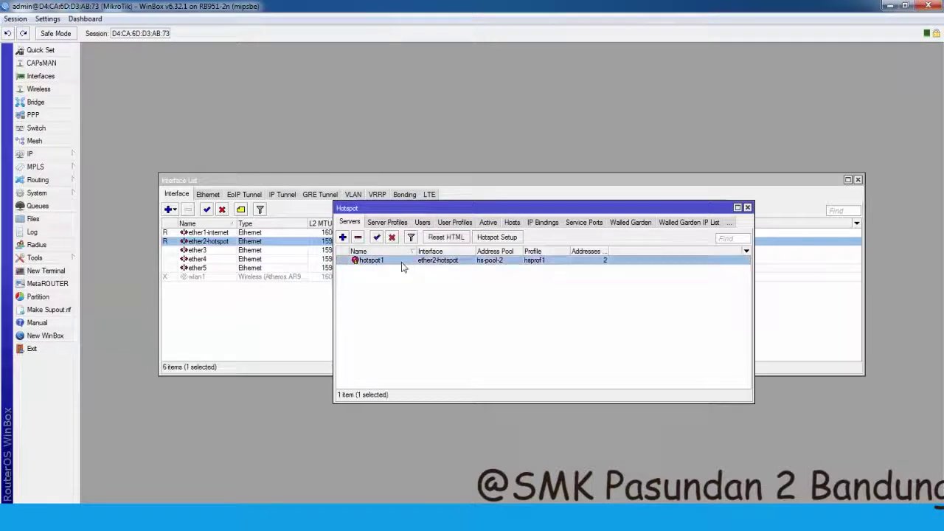
- Add step 15, '15.kemudian buat user nya', then show the Hotspot Users list
key(alt+Tab)
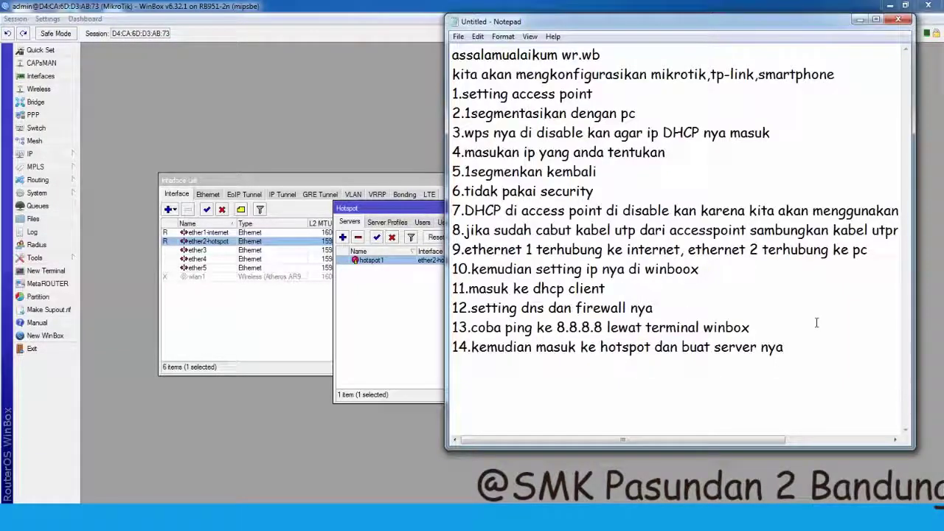
text(15.kemudian)
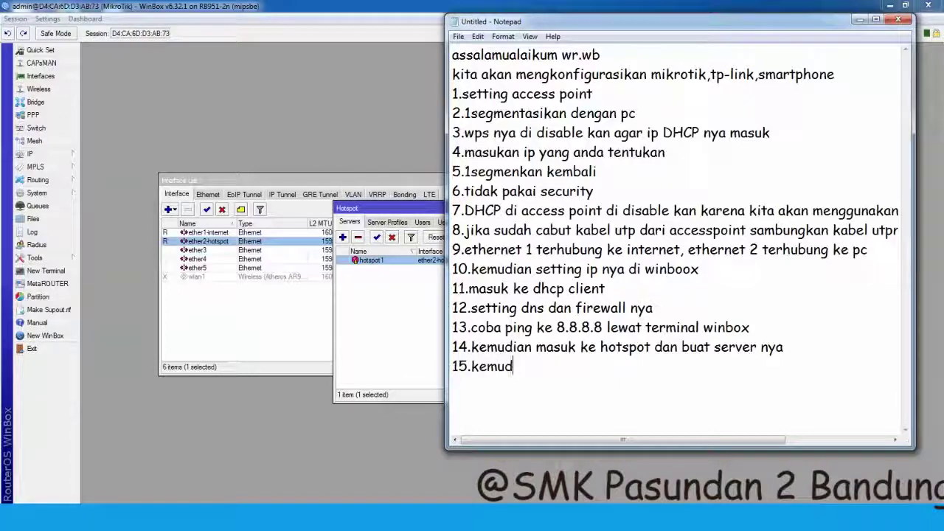
text( buat user nya)
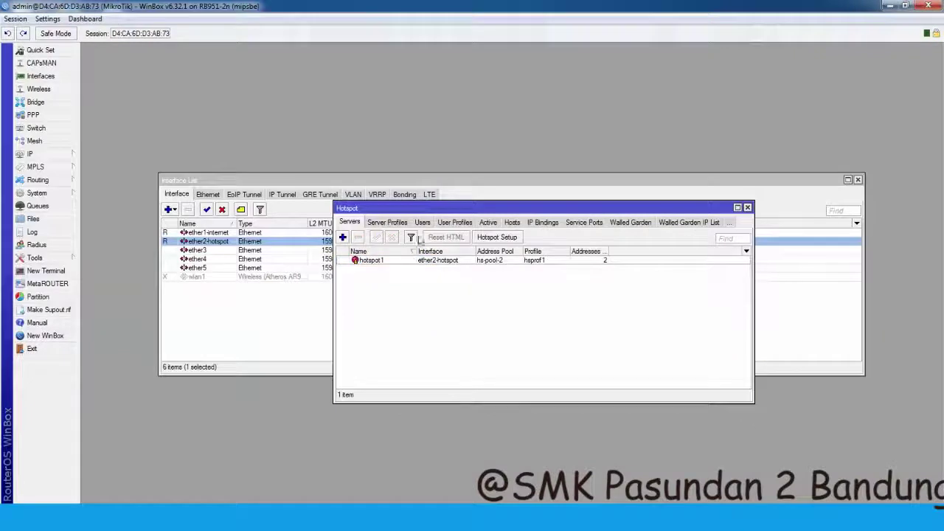
click(421, 227)
click(422, 223)
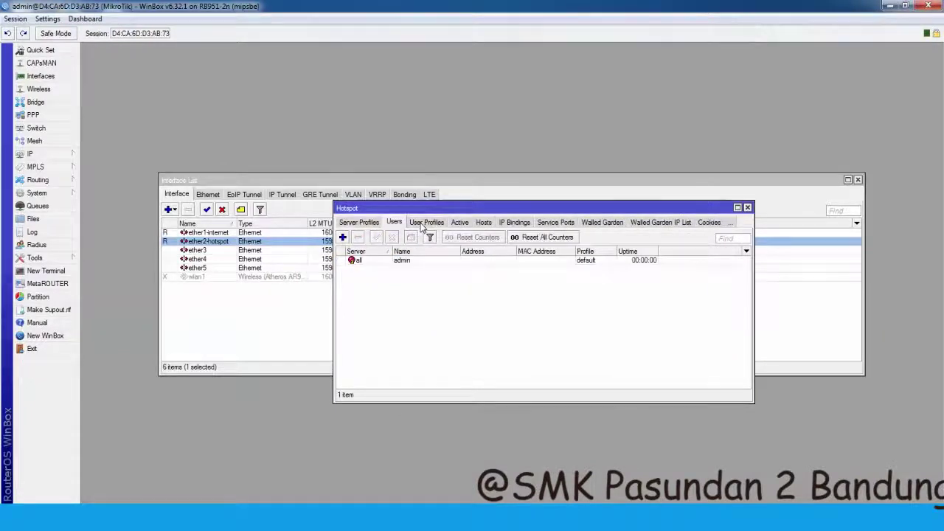
- Add a hotspot user on server all with a new user name, save it, and close Hotspot
click(342, 237)
click(526, 226)
click(527, 226)
click(526, 225)
click(472, 235)
double_click(484, 241)
text(rian)
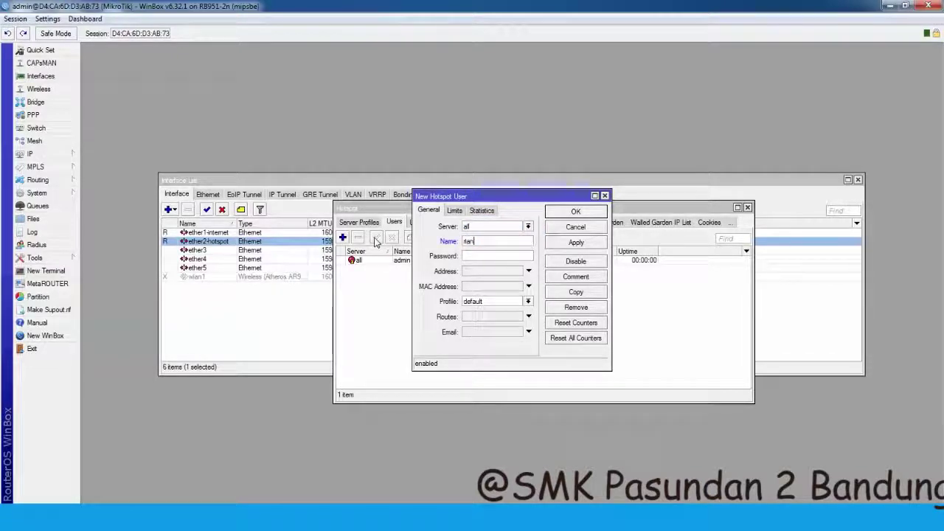
text(n)
click(455, 211)
click(481, 211)
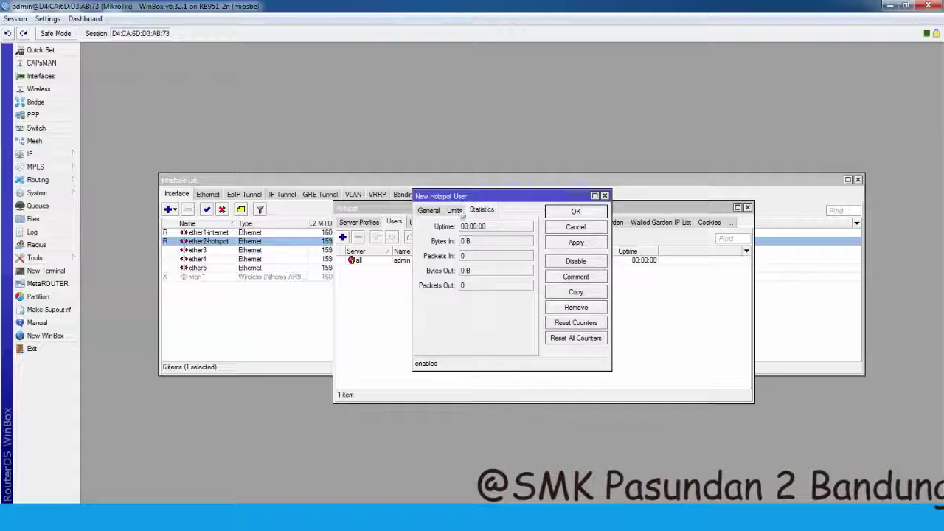
click(429, 210)
click(576, 242)
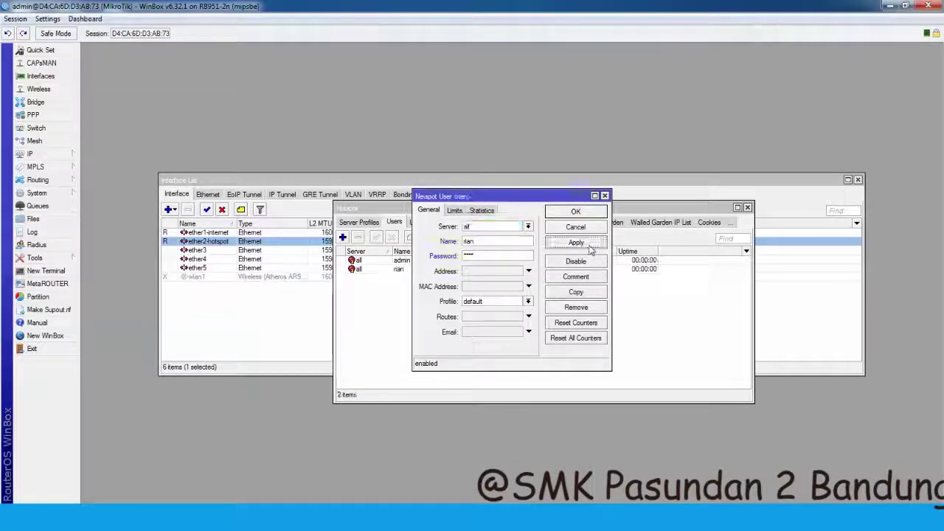
click(576, 213)
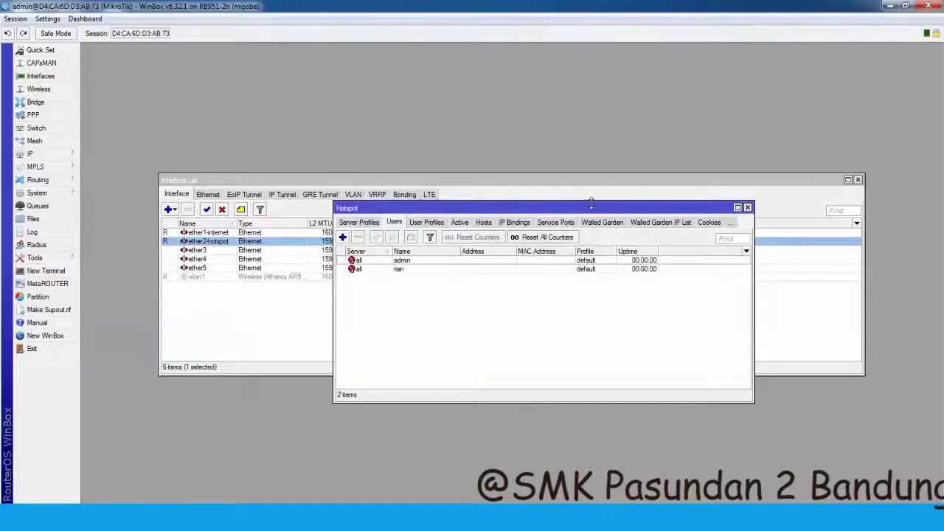
click(747, 208)
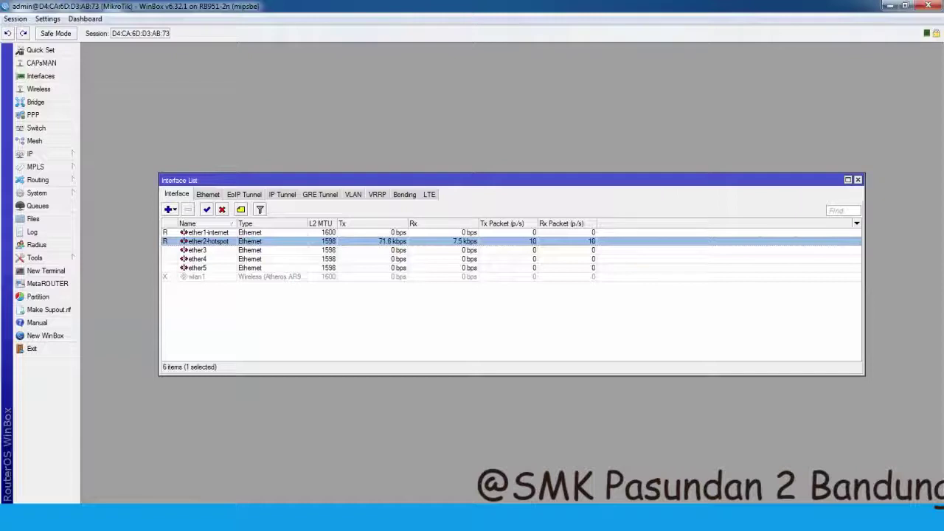
- Add step 16, '16.kemudian cabut kabel utp dari pc dan hubungkan kembali ke accespoint'
key(alt+Tab)
text(16.kemudian)
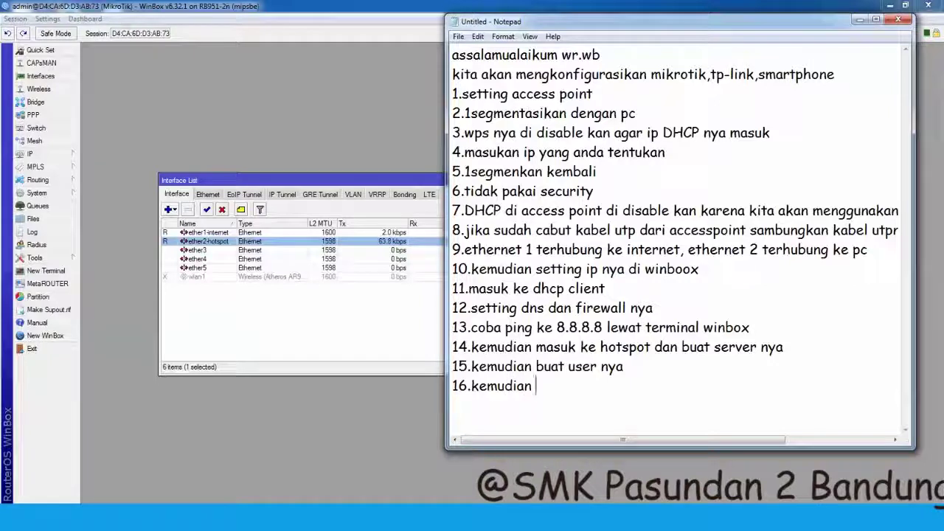
text( cabut kab)
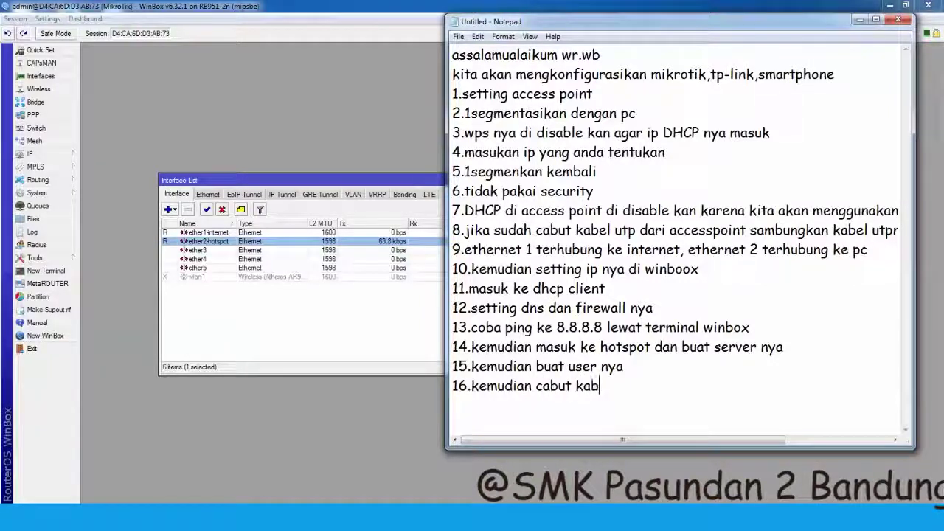
text(el utp dari)
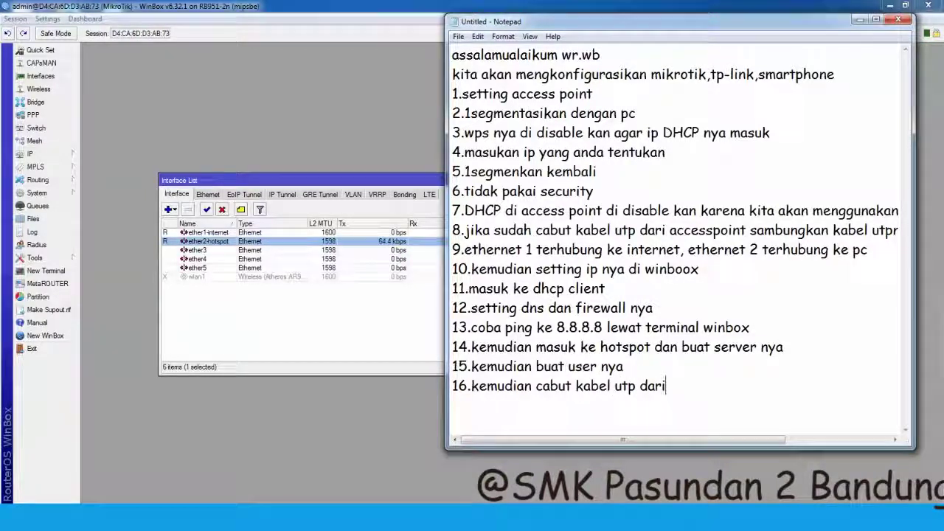
text( pc ke)
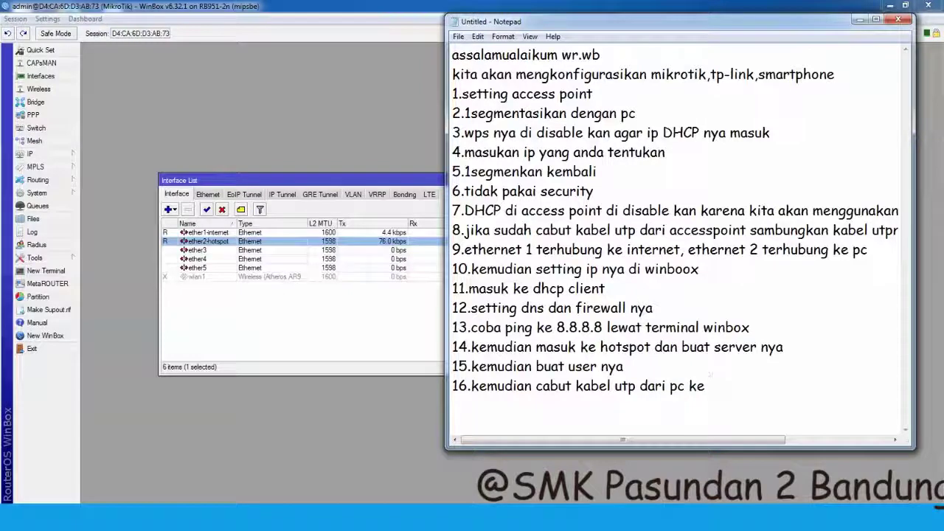
key(BackSpace)
key(BackSpace)
text(da)
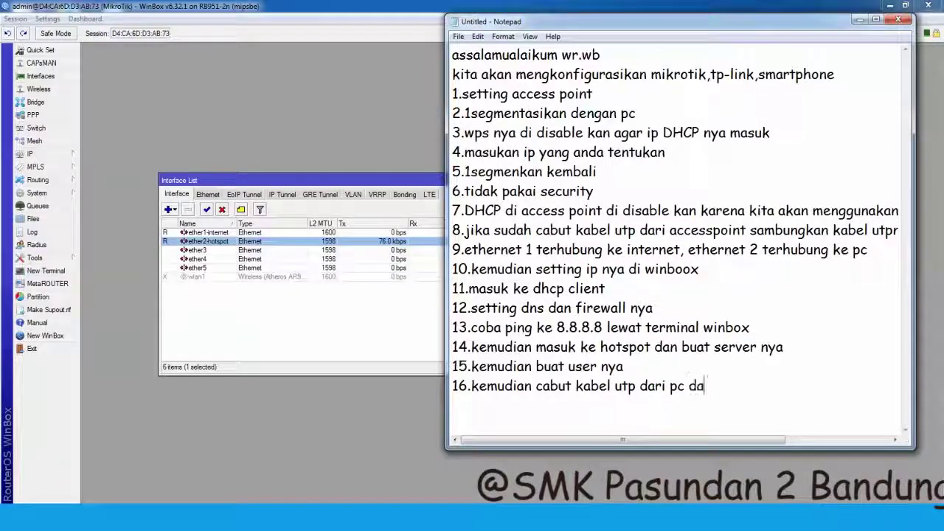
text(n hubungkan )
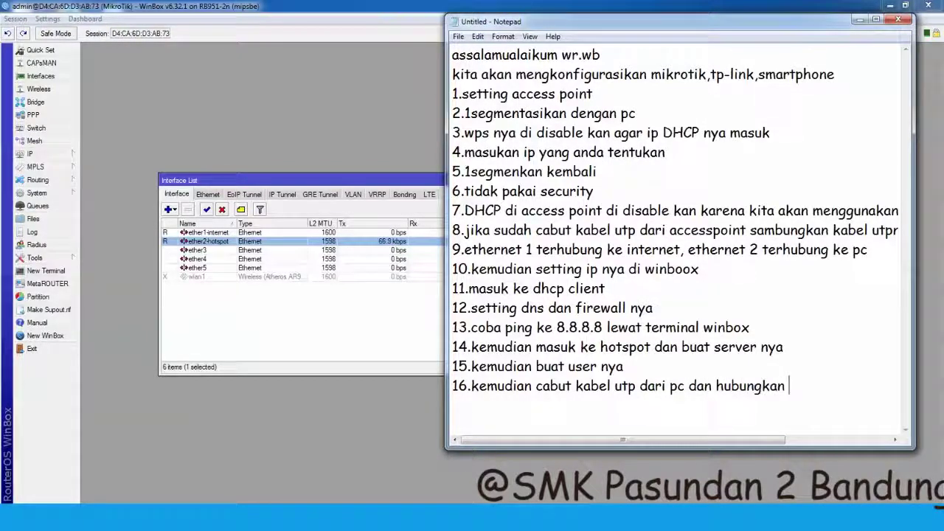
text(kembali)
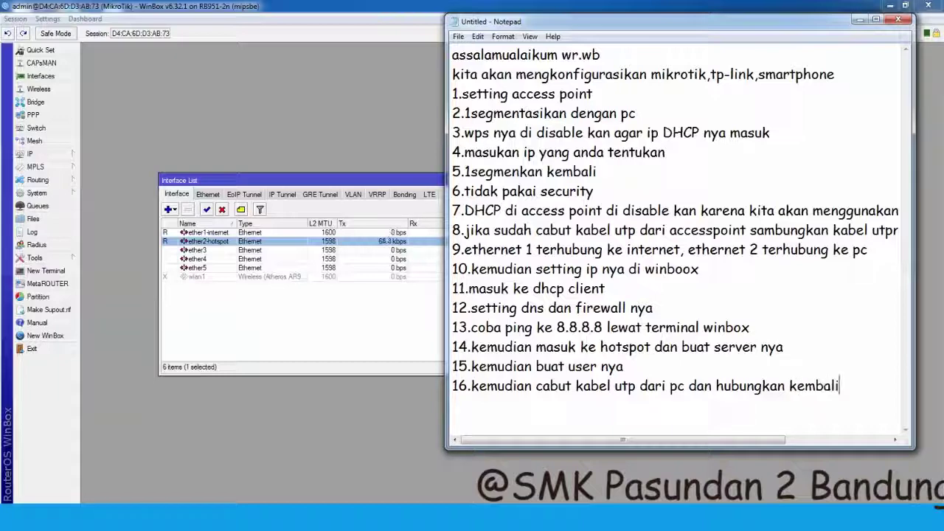
text( ke acces)
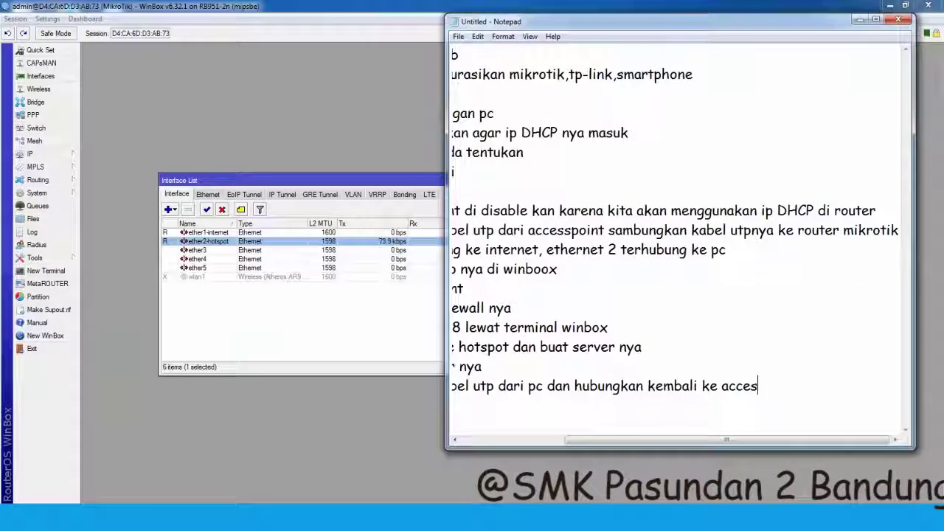
text(point)
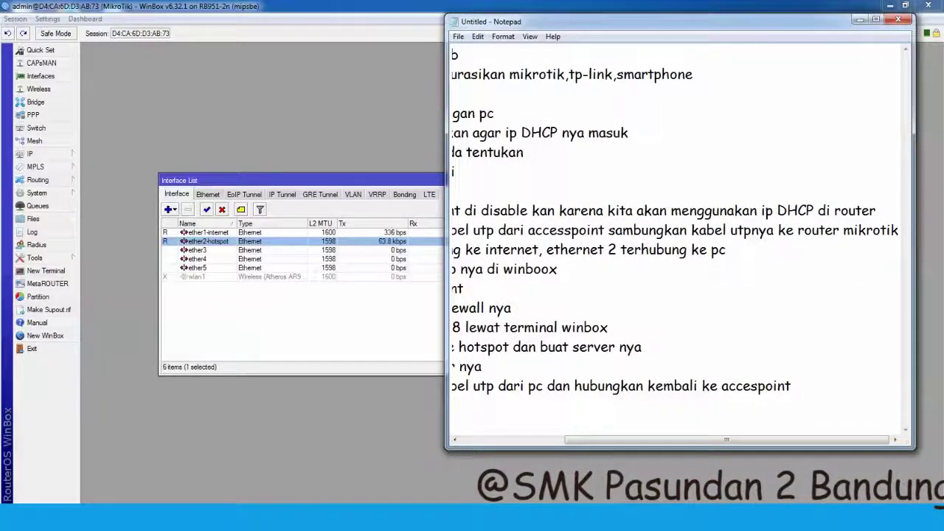
key(Home)
key(Return)
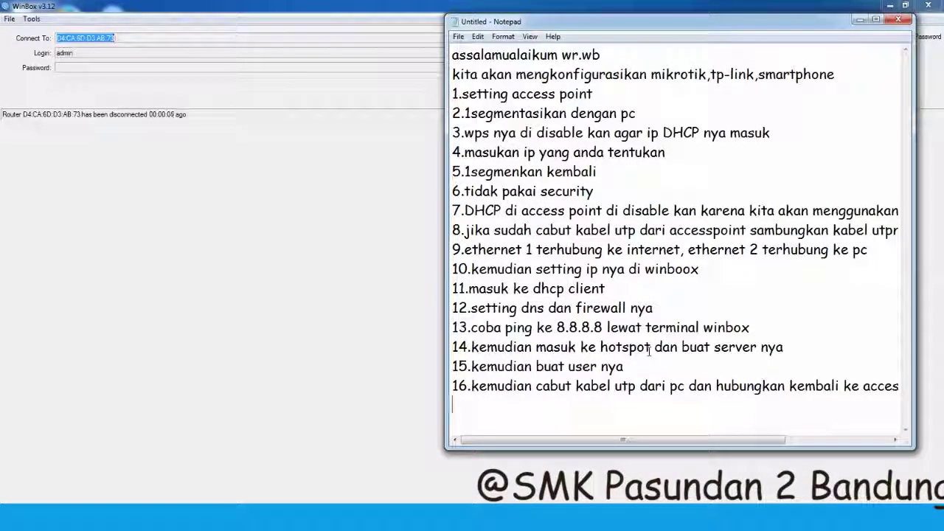
- Add step 17: check on your smartphone, join its network and log in with the new user
key(Return)
text(17.)
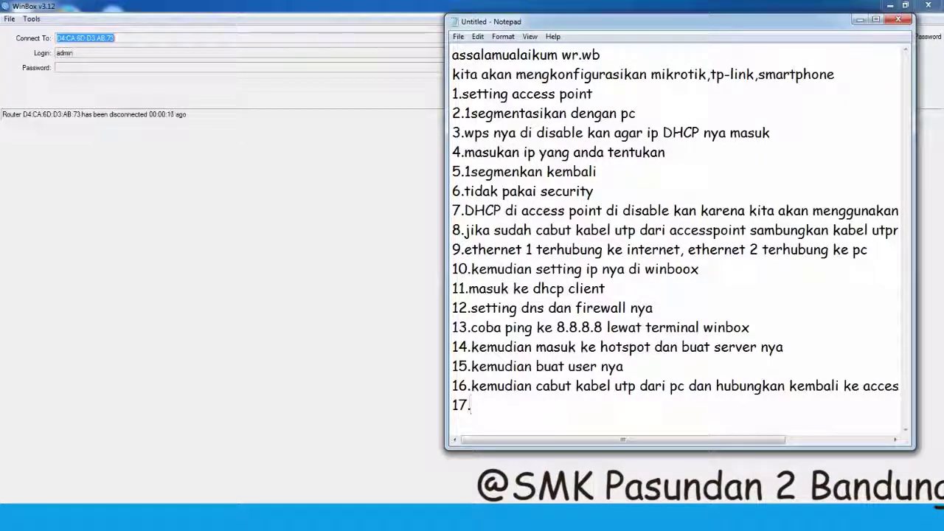
text(kemudian coba cek )
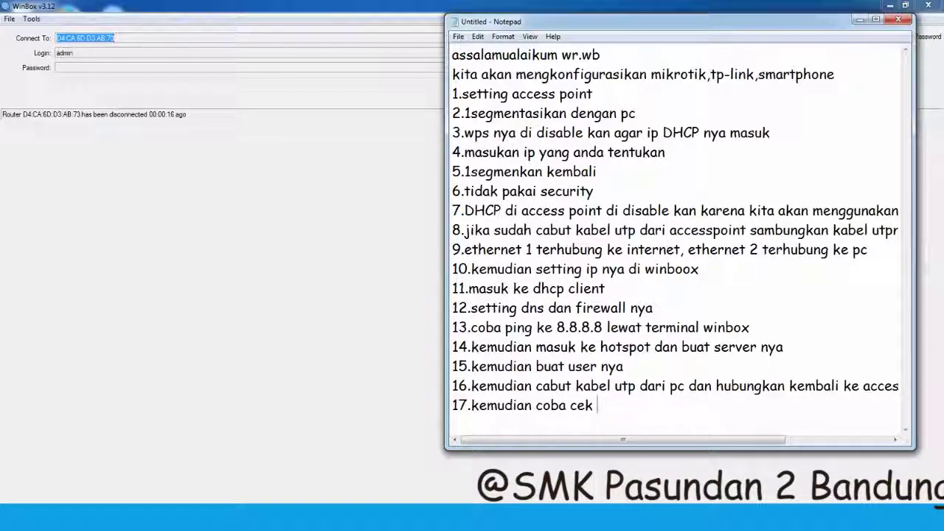
text(di smarthph)
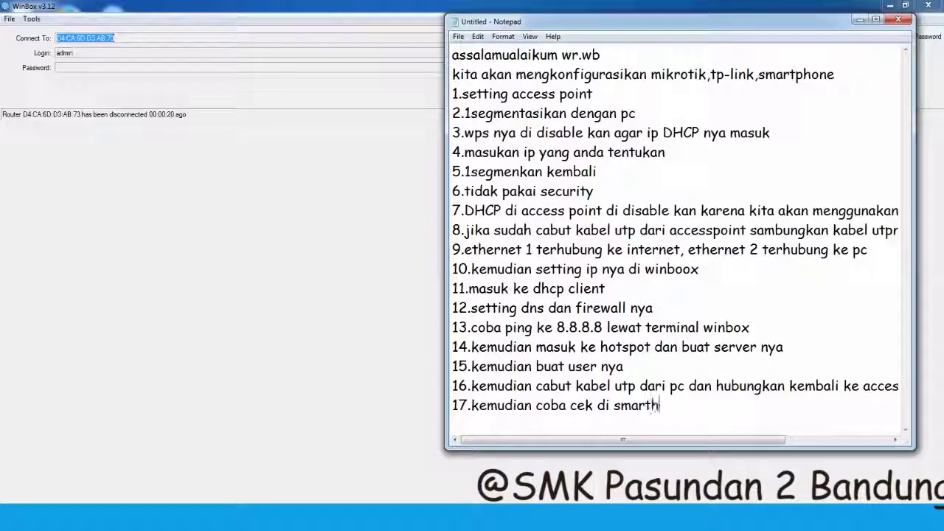
key(BackSpace)
key(BackSpace)
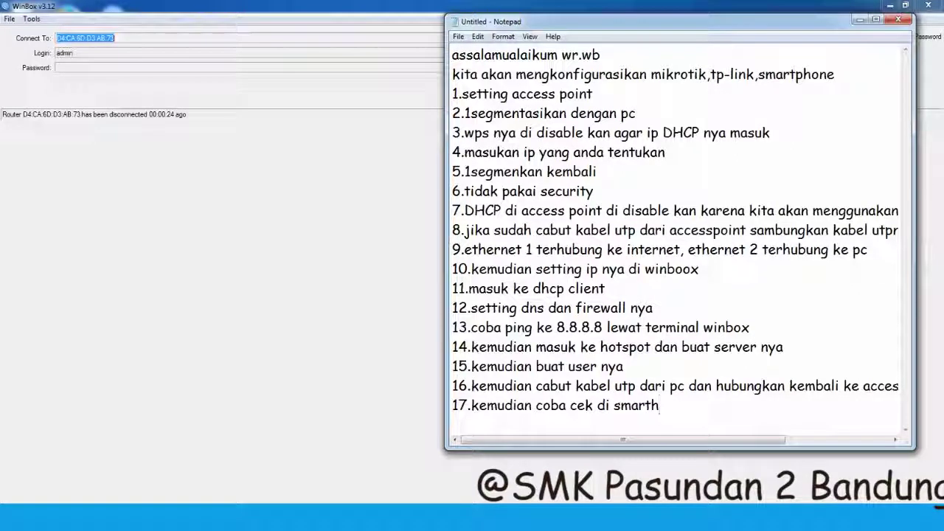
text(phone kalian )
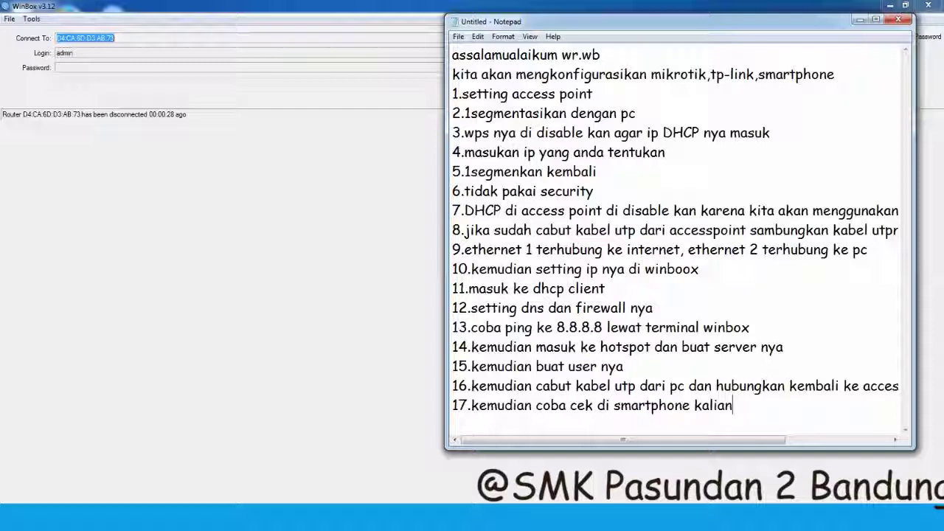
text(dan masuk ke ja)
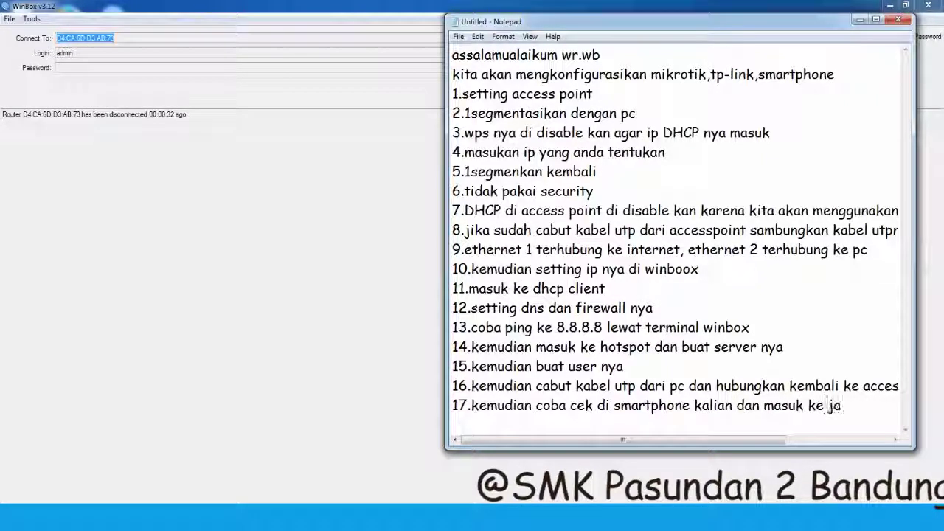
text(ringan nya masukan)
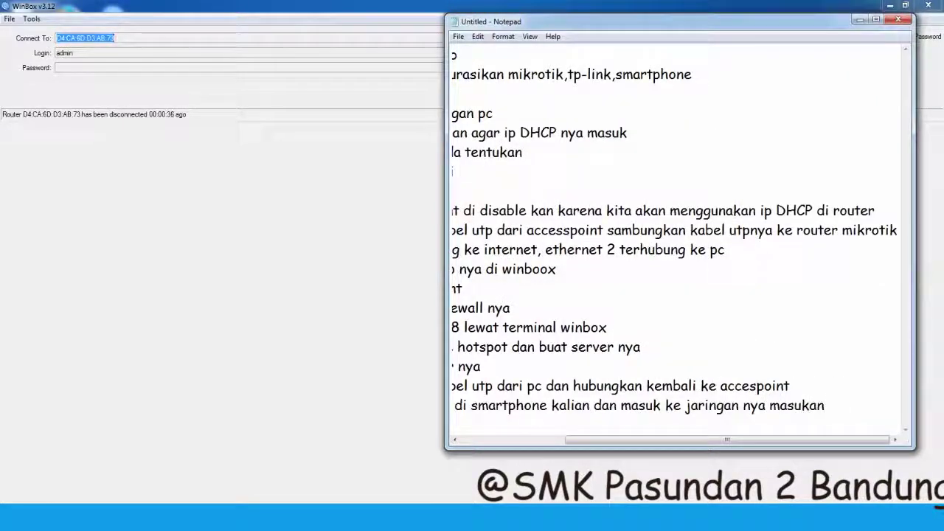
text( user yang tadi di buat)
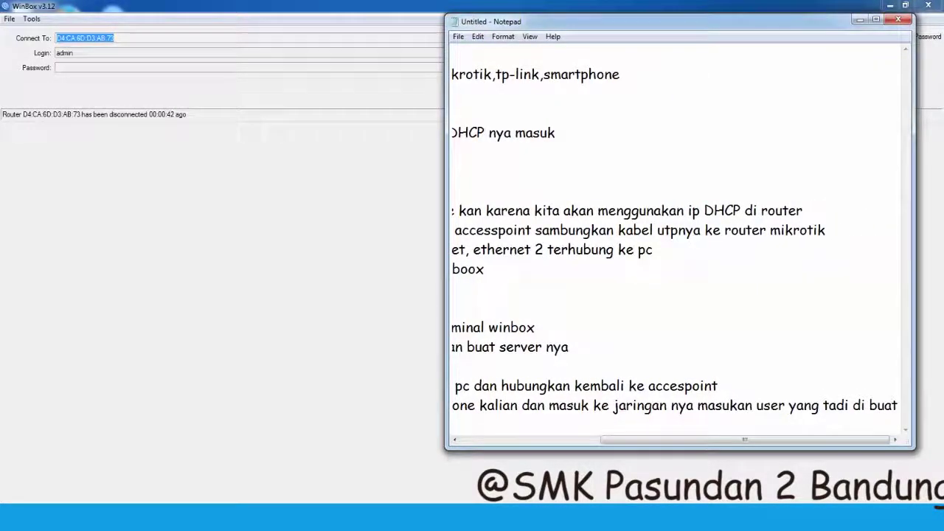
- End the list with the closing line 'wassalamualaikum wr.wb'
key(Return)
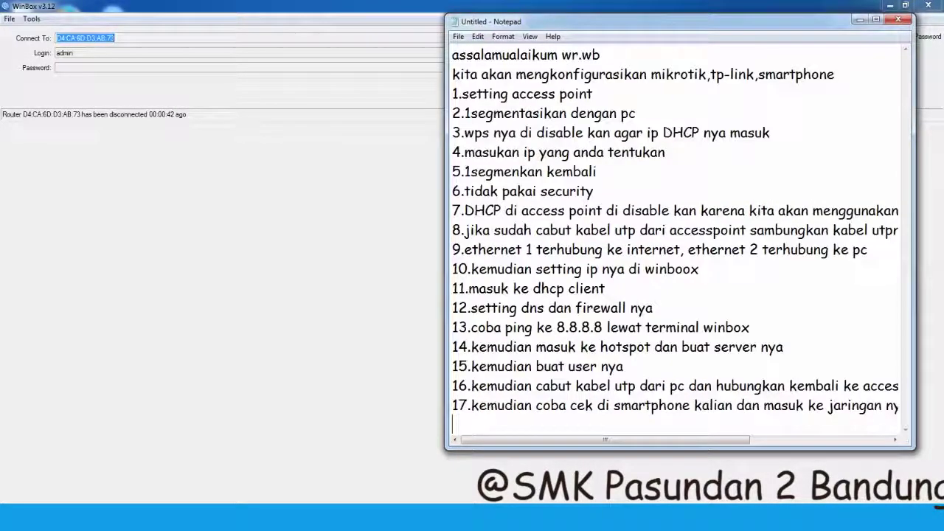
text(s)
key(BackSpace)
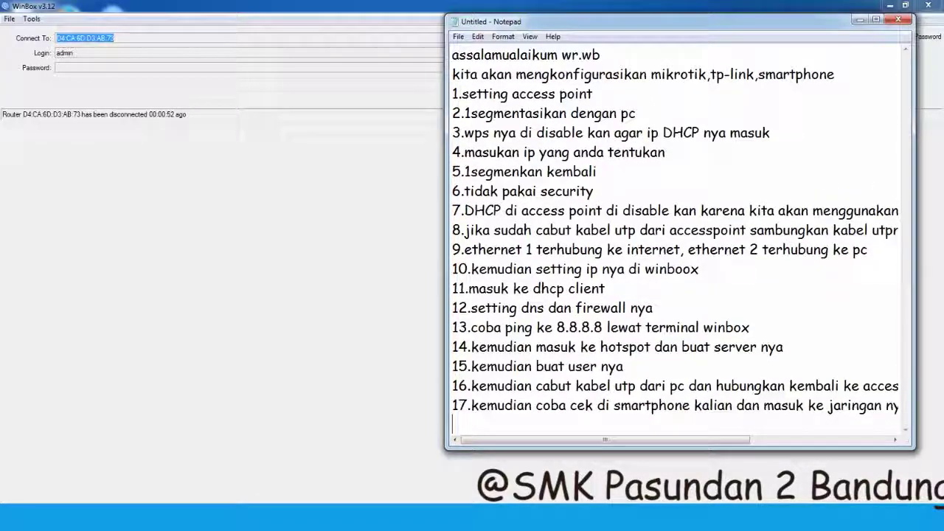
text(salamuala)
text(ikum)
text( wr.)
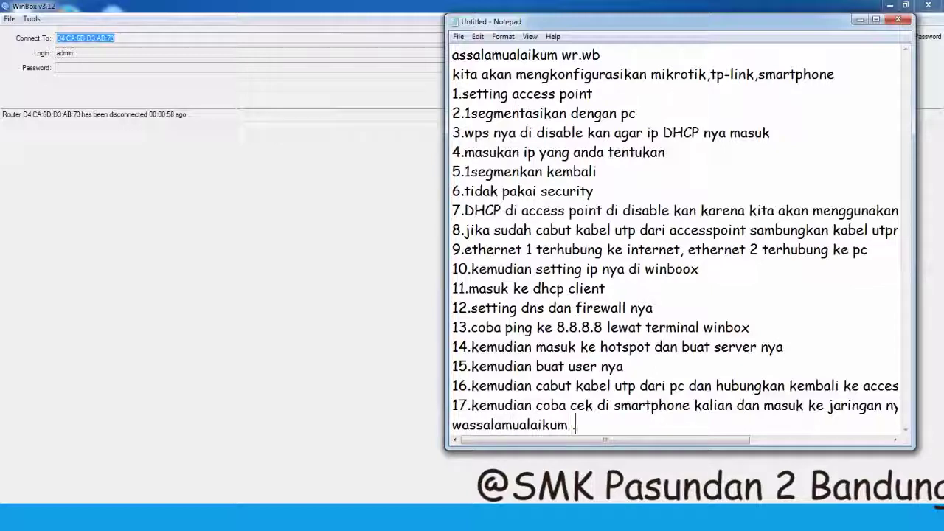
text(wb)
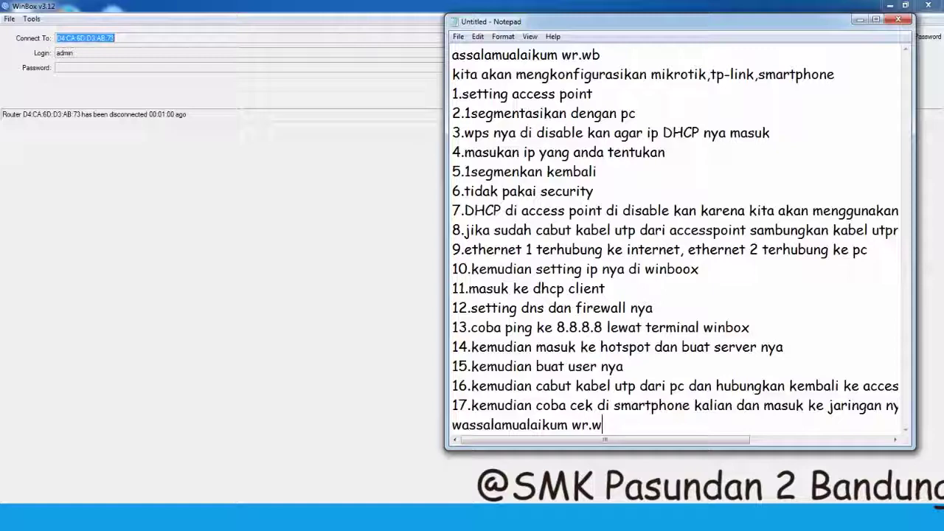